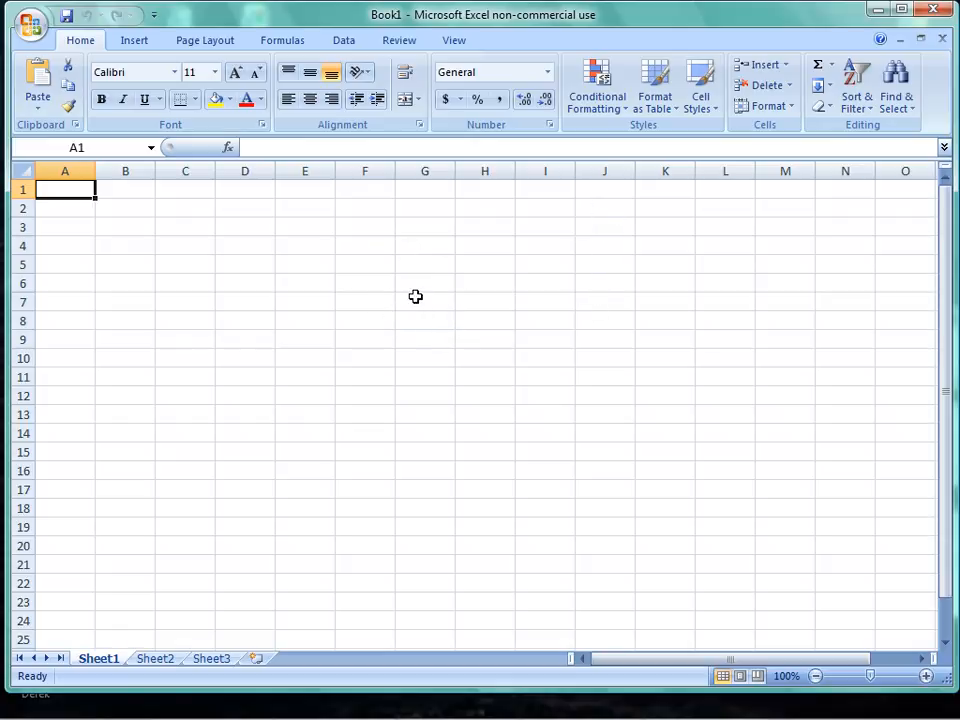
- Enter the title My Budget in cell G2 and widen column G slightly so the title fits
{"action": "left_click", "coordinate": [423, 208]}
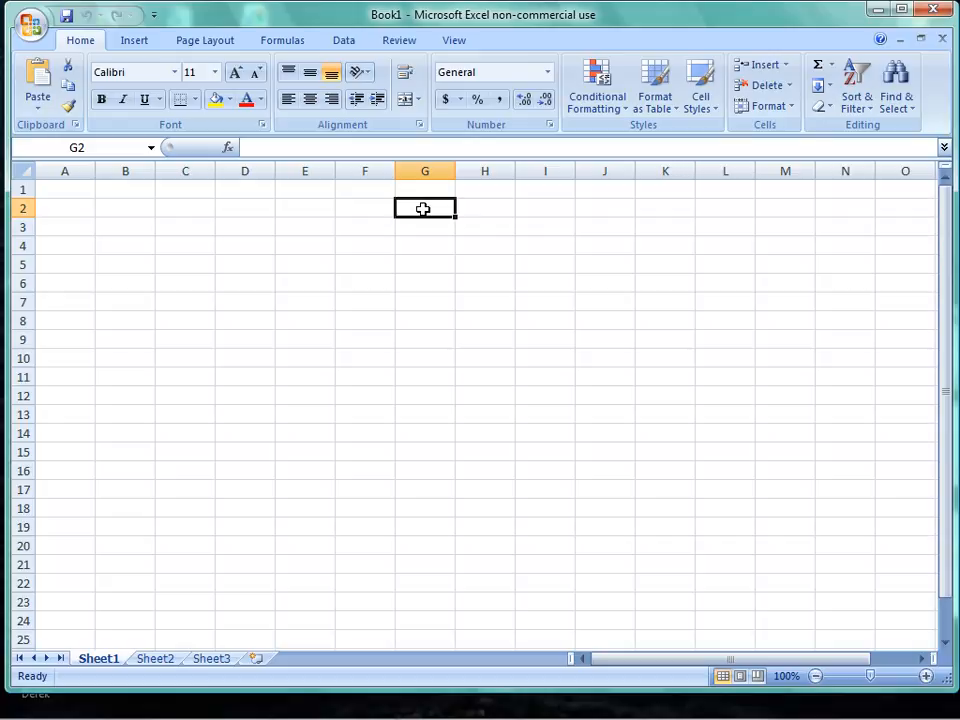
{"action": "type", "text": "My"}
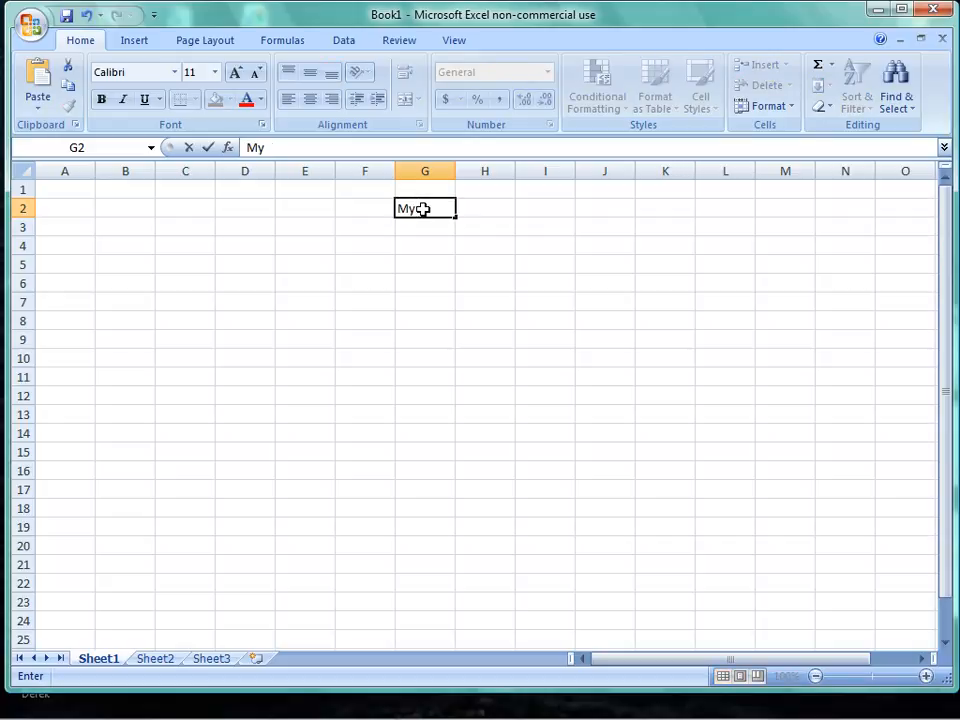
{"action": "type", "text": " Budget"}
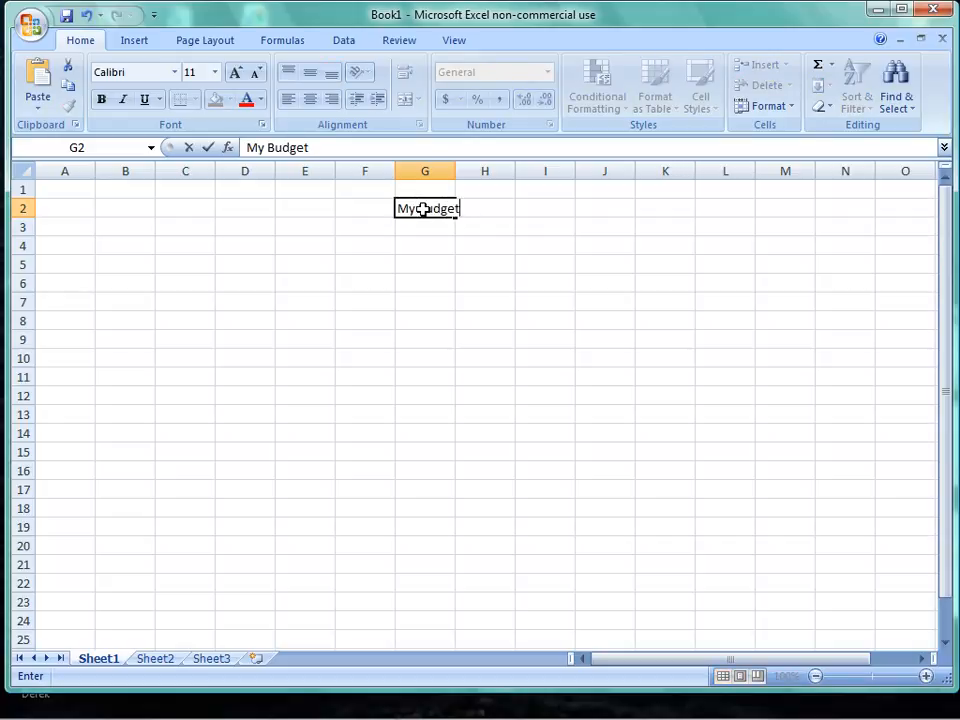
{"action": "left_click", "coordinate": [491, 297]}
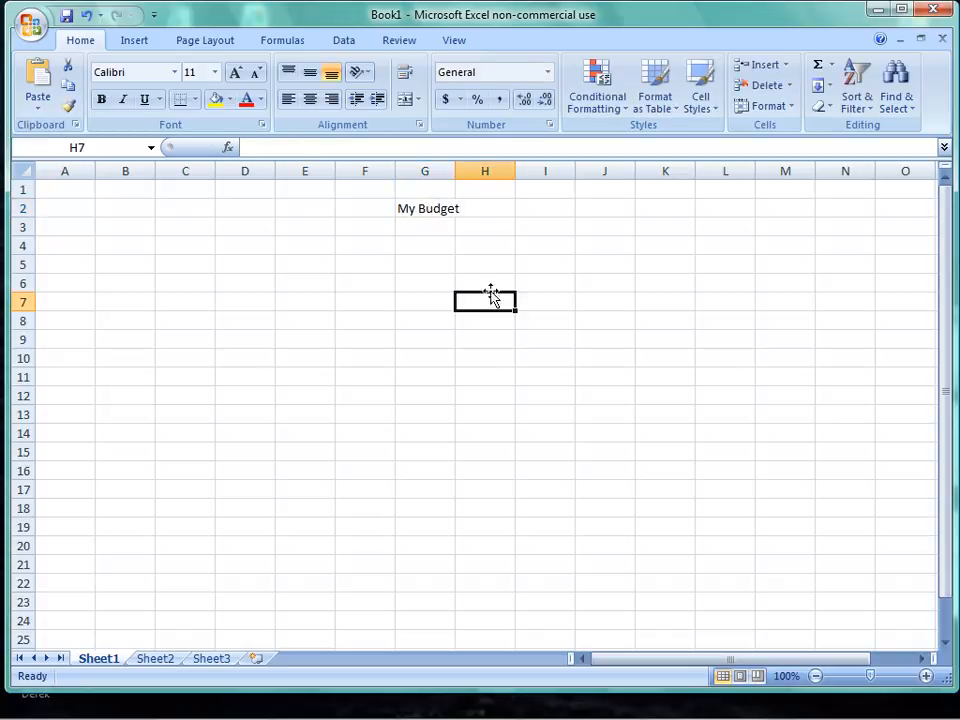
{"action": "left_click_drag", "start_coordinate": [454, 174], "coordinate": [466, 176]}
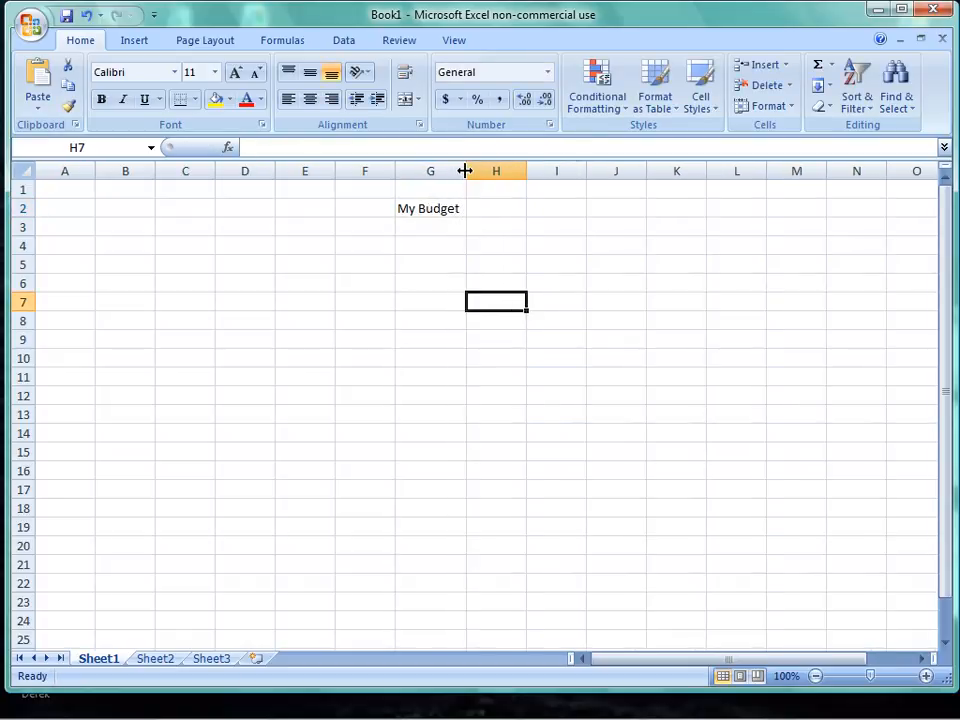
- Enter the month headings Jan, Feb, Mar, Apr, May and June across row 3, from B3 to G3
{"action": "left_click", "coordinate": [121, 228]}
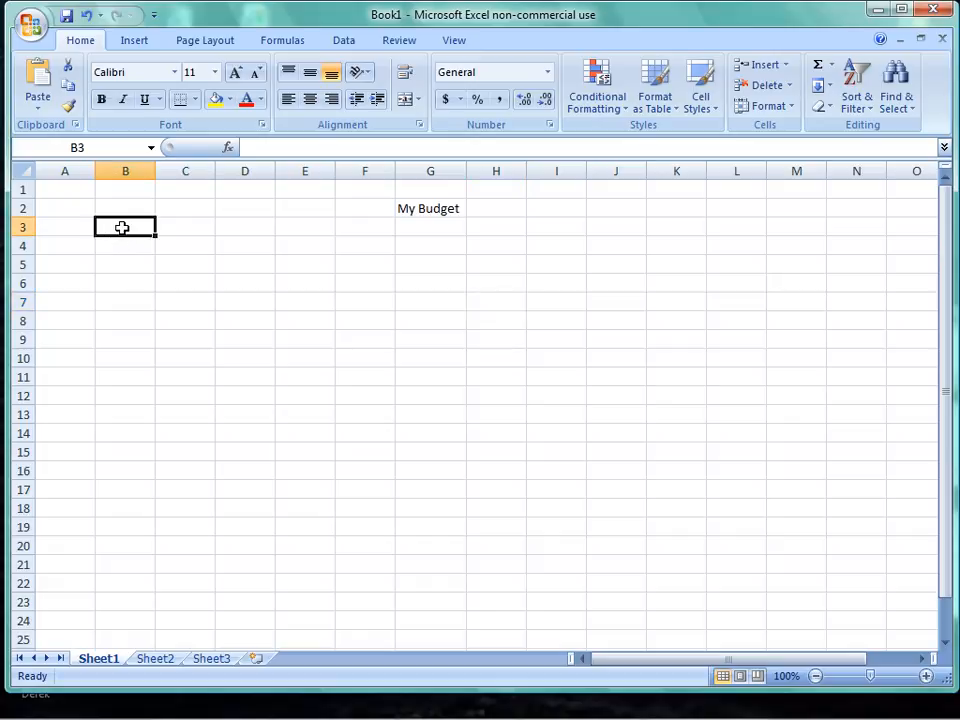
{"action": "type", "text": "Jan"}
{"action": "key", "text": "Tab"}
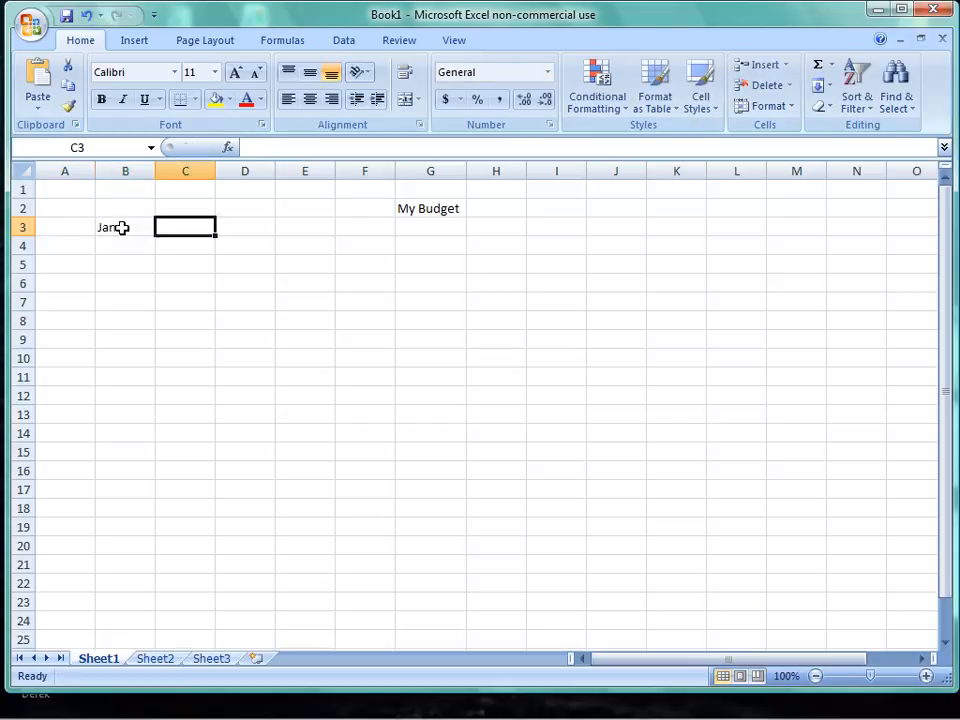
{"action": "type", "text": "Feb"}
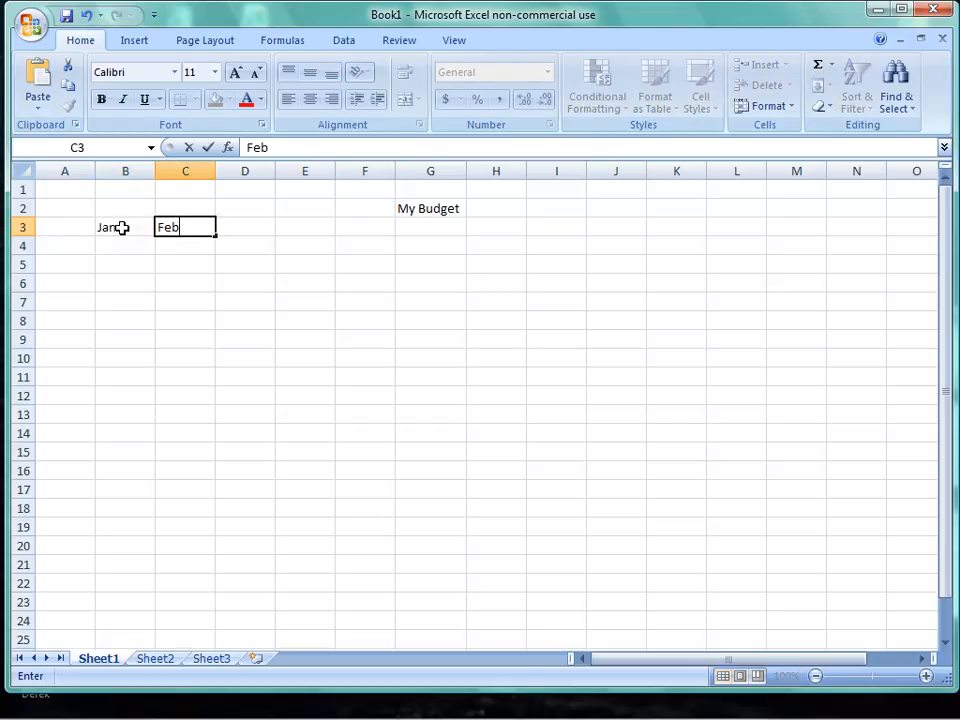
{"action": "key", "text": "Tab"}
{"action": "type", "text": "Mar"}
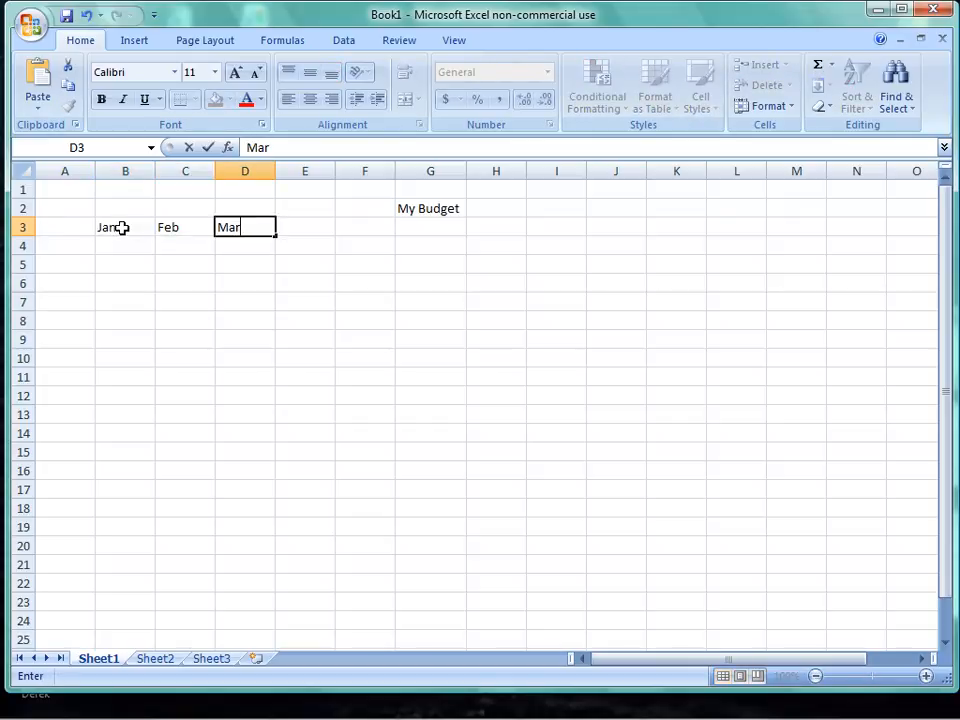
{"action": "key", "text": "Tab"}
{"action": "type", "text": "A"}
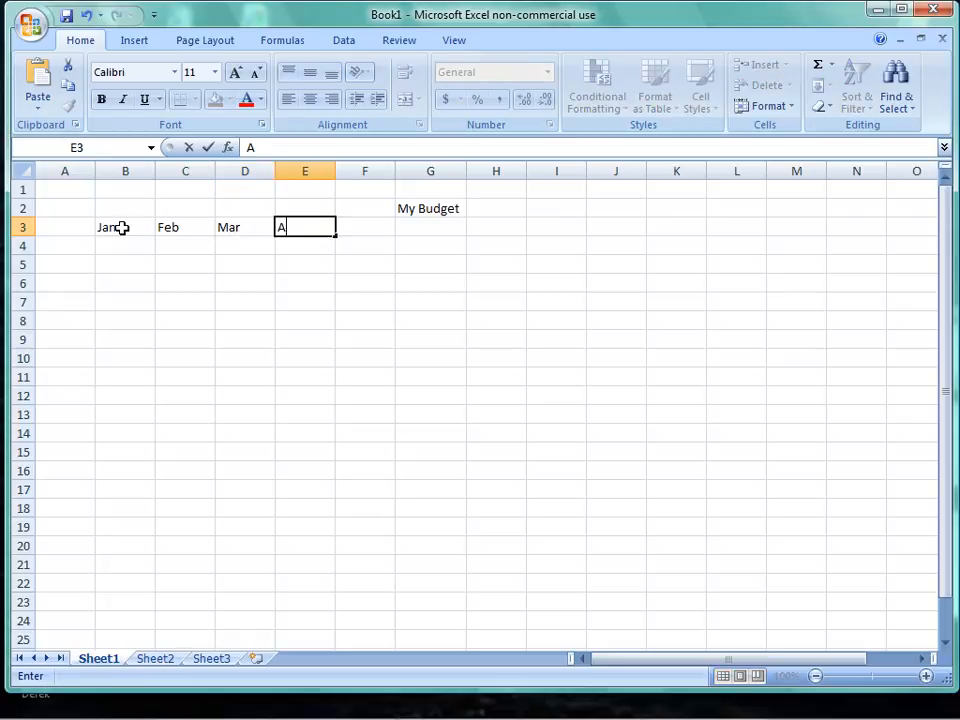
{"action": "type", "text": "pr"}
{"action": "key", "text": "Tab"}
{"action": "type", "text": "M"}
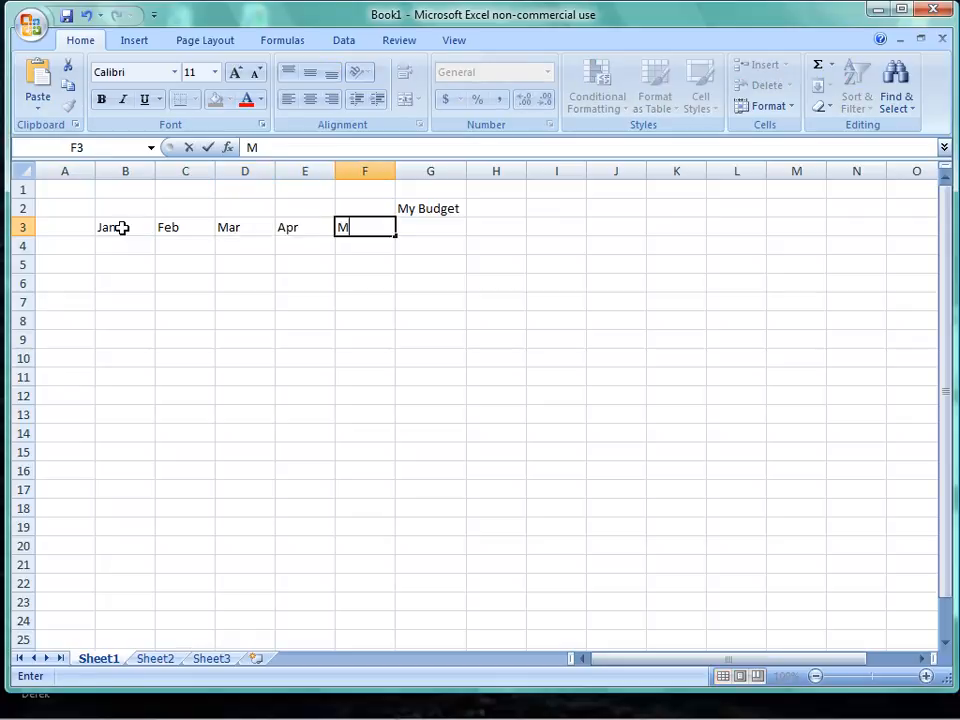
{"action": "type", "text": "ay"}
{"action": "key", "text": "Tab"}
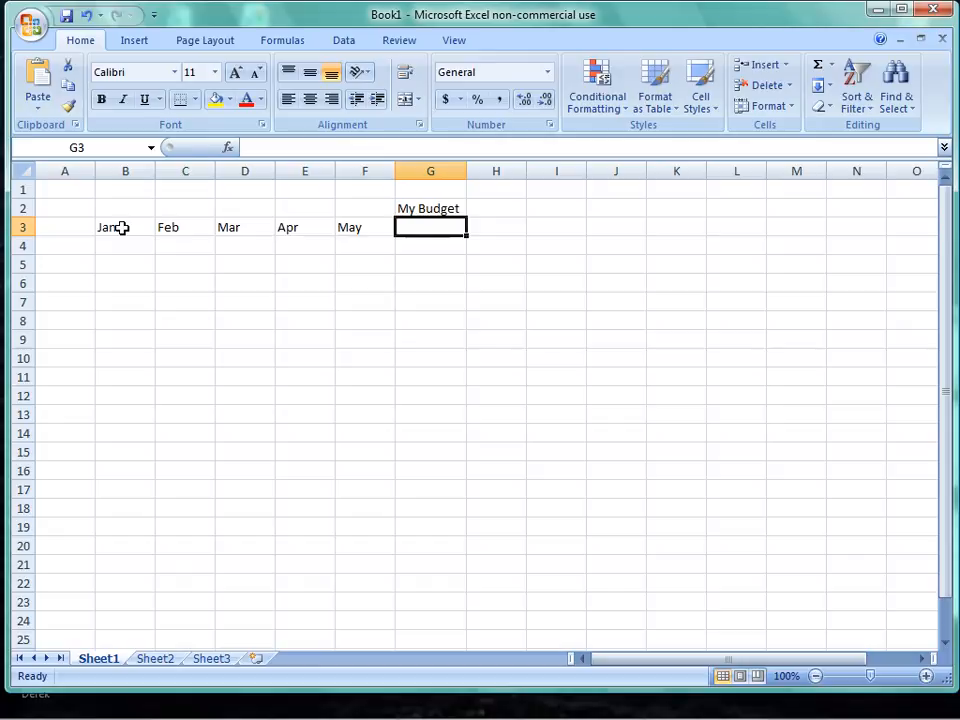
{"action": "type", "text": "June"}
{"action": "key", "text": "Tab"}
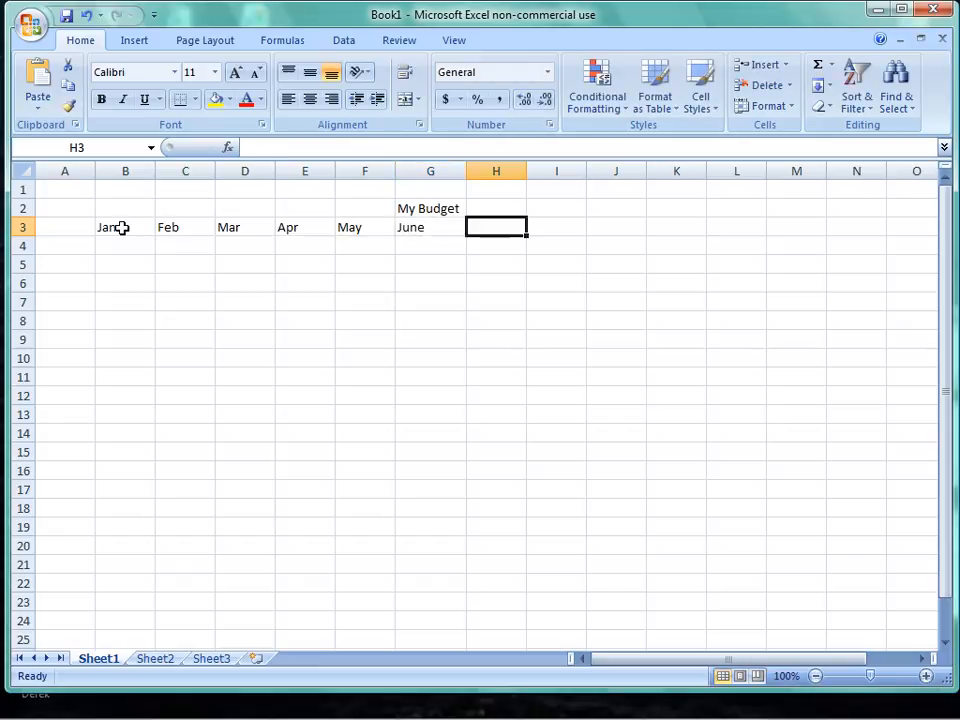
- Continue the month headings in row 3 with July, Aug, Sept, Oct, Nov and Dec, from H3 to M3
{"action": "type", "text": "July"}
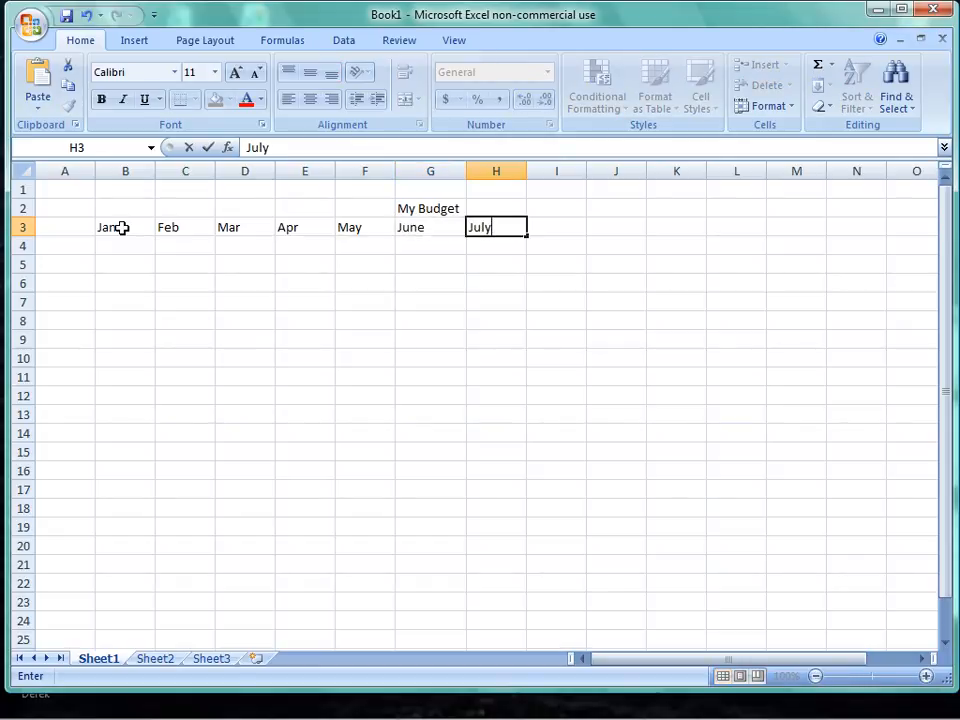
{"action": "key", "text": "Tab"}
{"action": "type", "text": "Aug"}
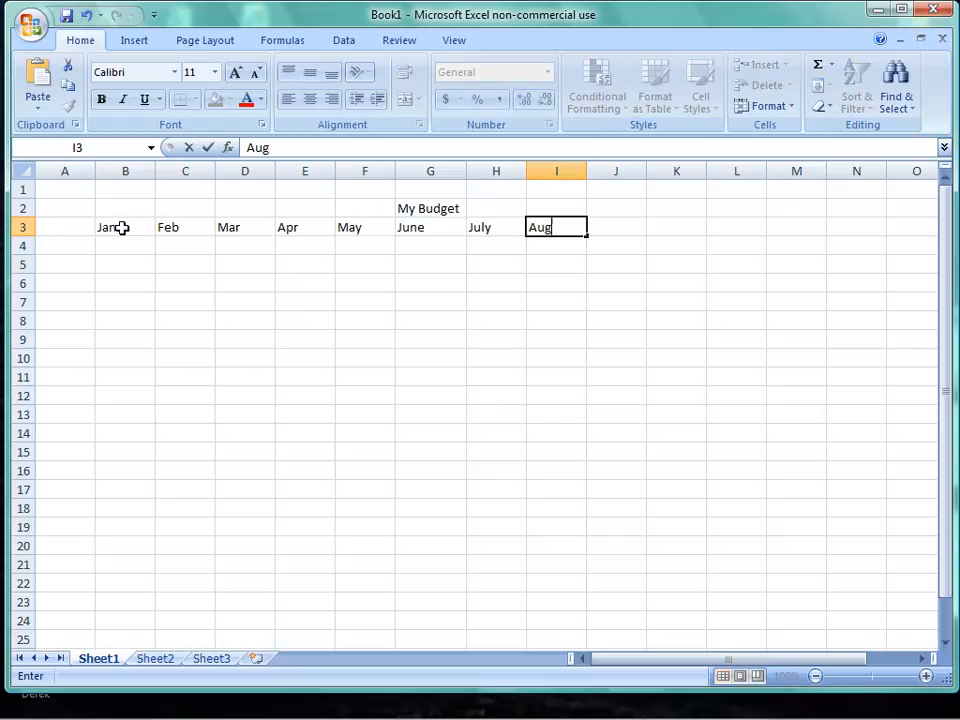
{"action": "key", "text": "Tab"}
{"action": "type", "text": "Sep"}
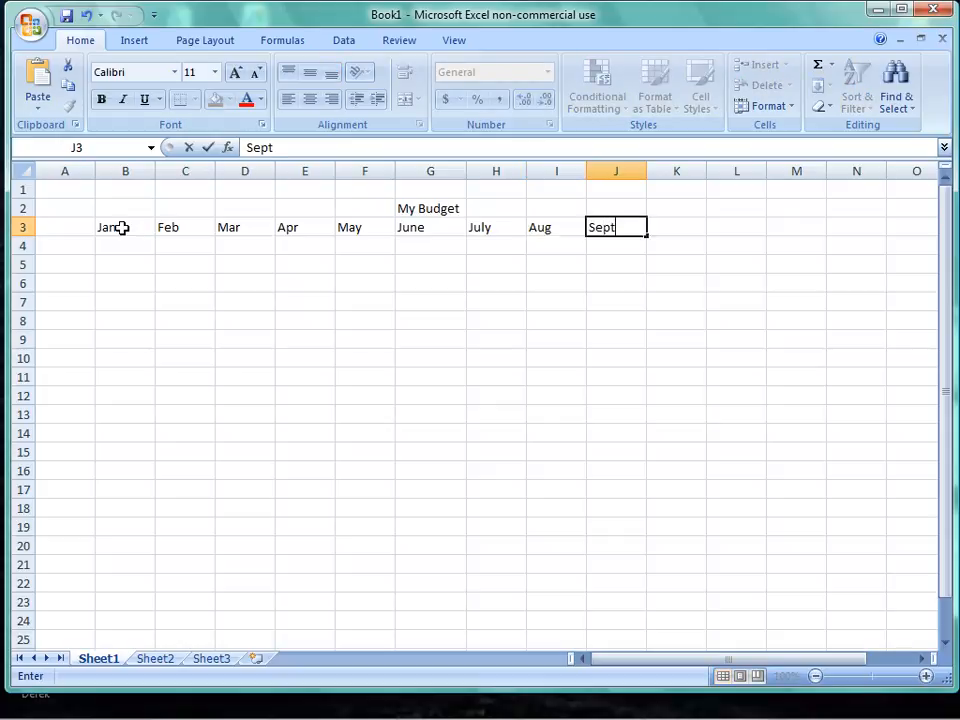
{"action": "key", "text": "Tab"}
{"action": "type", "text": "Oct"}
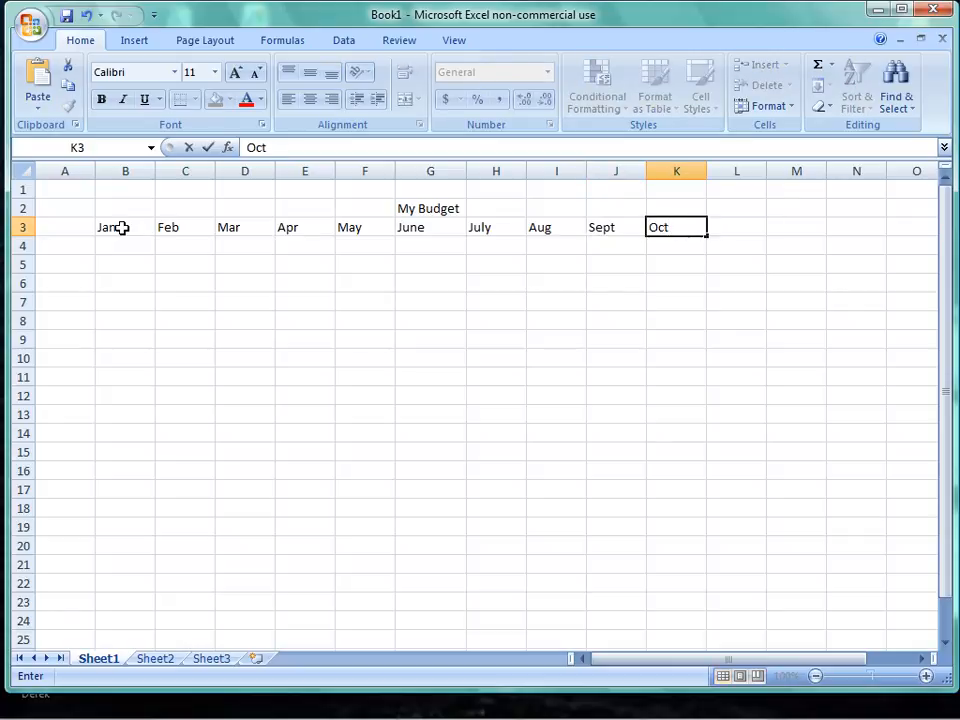
{"action": "key", "text": "Tab"}
{"action": "type", "text": "Nov"}
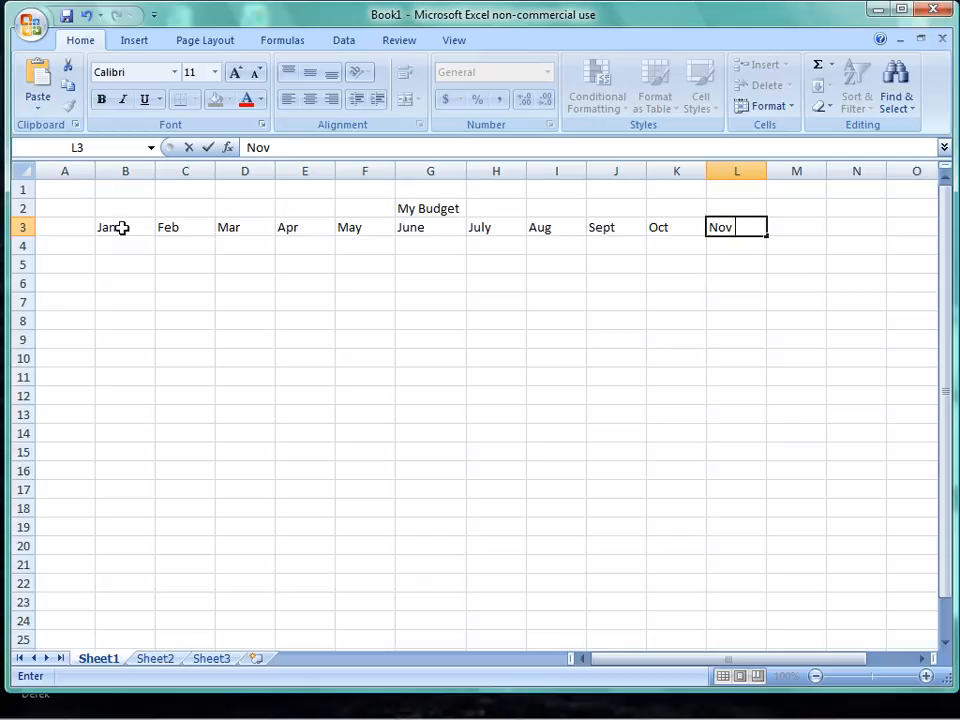
{"action": "key", "text": "Tab"}
{"action": "type", "text": "C"}
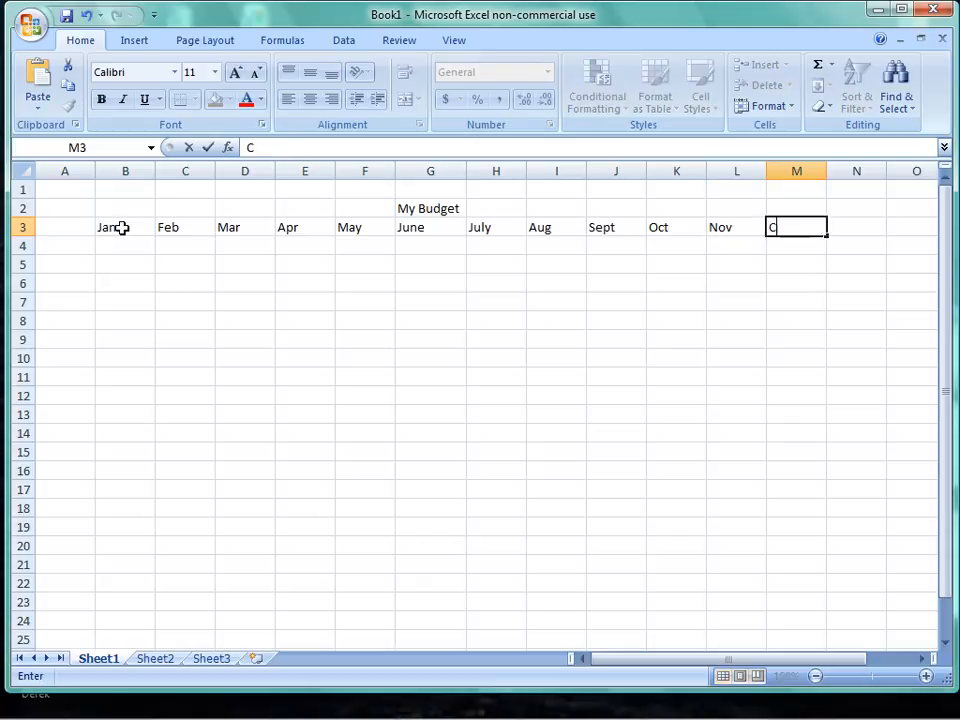
{"action": "key", "text": "BackSpace"}
{"action": "type", "text": "Dec"}
{"action": "key", "text": "Return"}
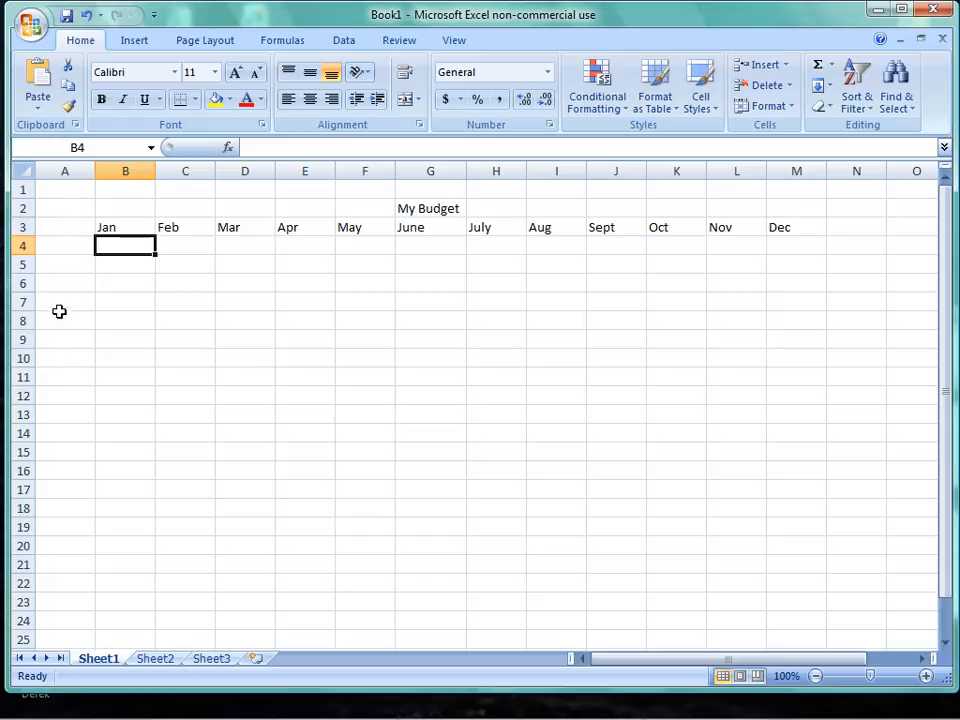
- Enter the expense labels Mortgage, Phone and Electric down column A, from A4 to A6
{"action": "left_click", "coordinate": [53, 243]}
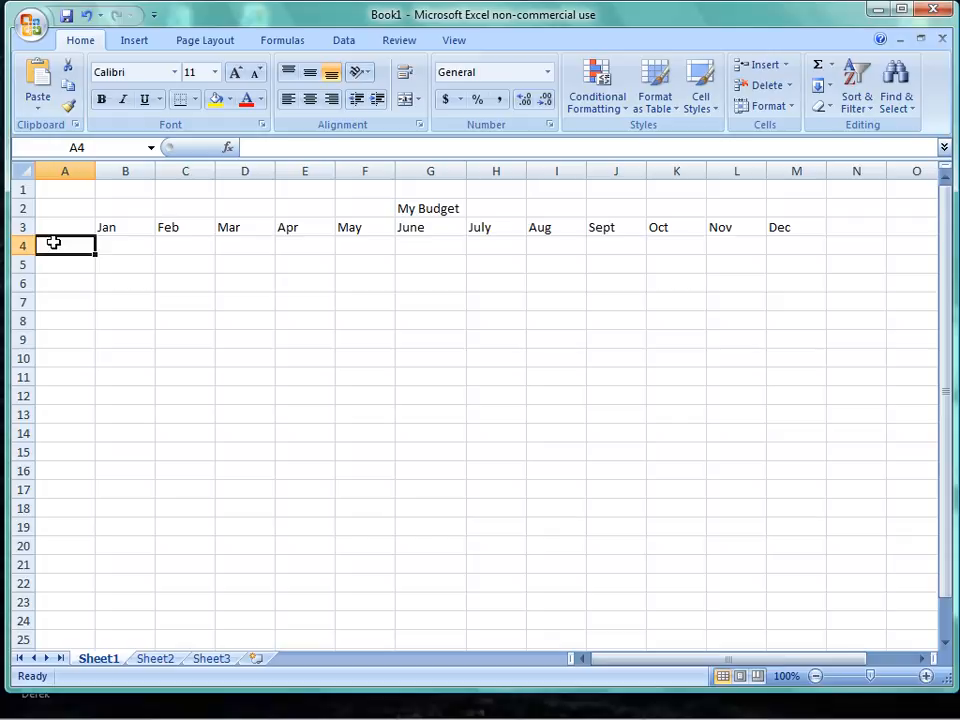
{"action": "type", "text": "Mor"}
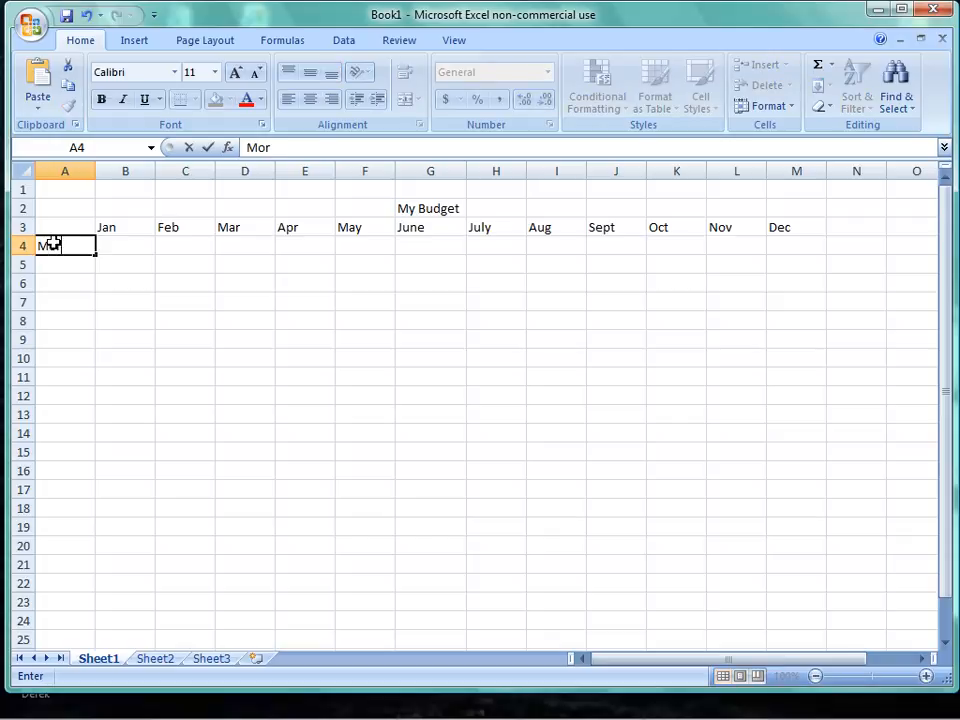
{"action": "type", "text": "tgage"}
{"action": "key", "text": "Return"}
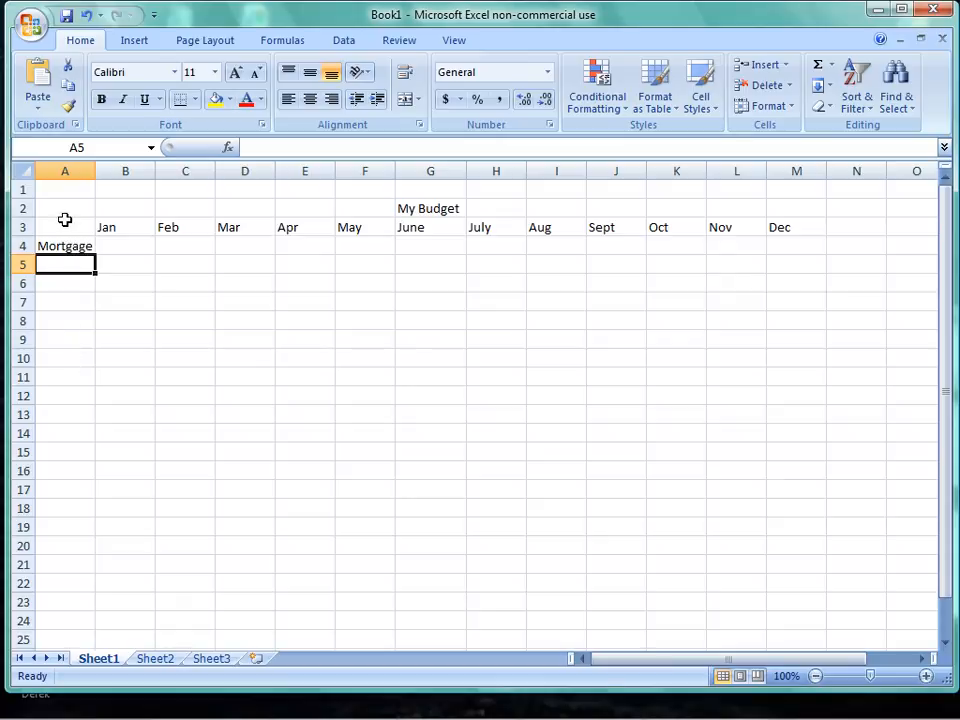
{"action": "type", "text": "p"}
{"action": "key", "text": "BackSpace"}
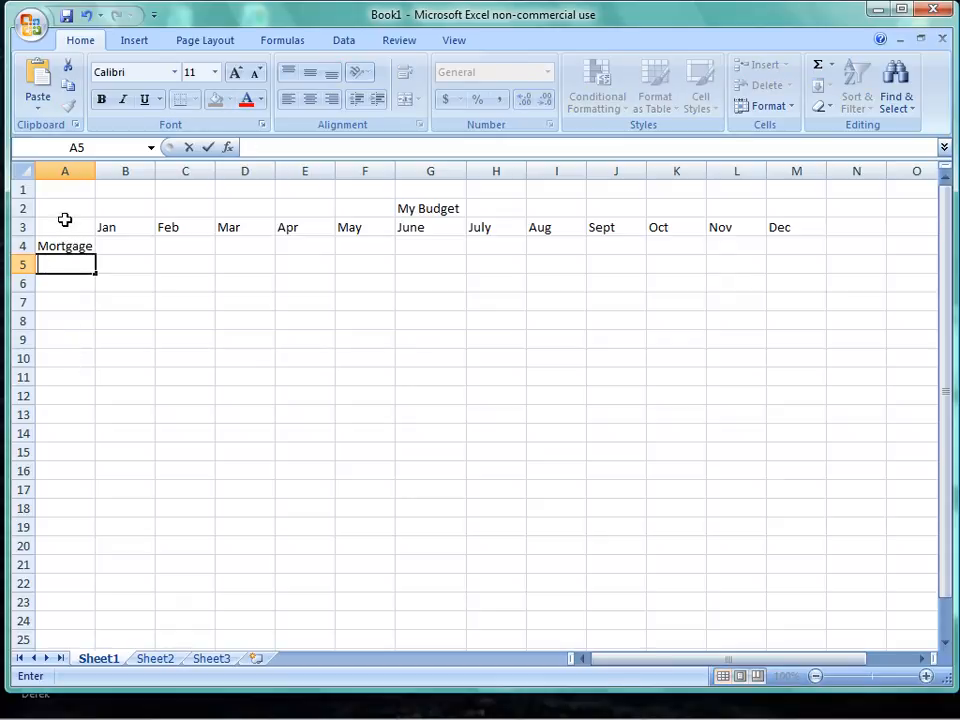
{"action": "type", "text": "Phone"}
{"action": "key", "text": "Return"}
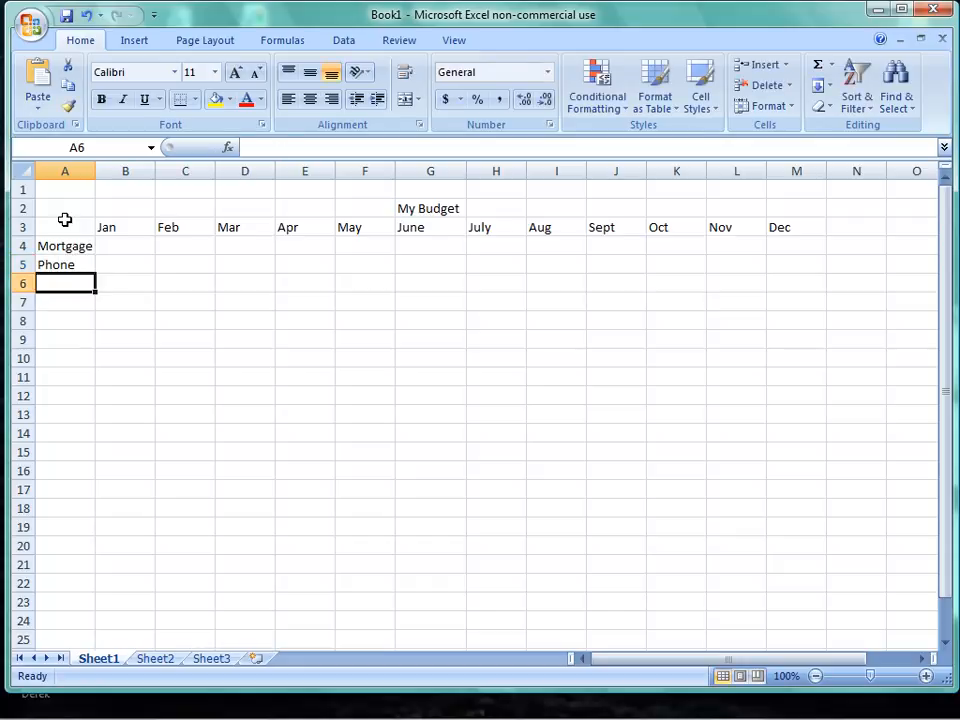
{"action": "type", "text": "E"}
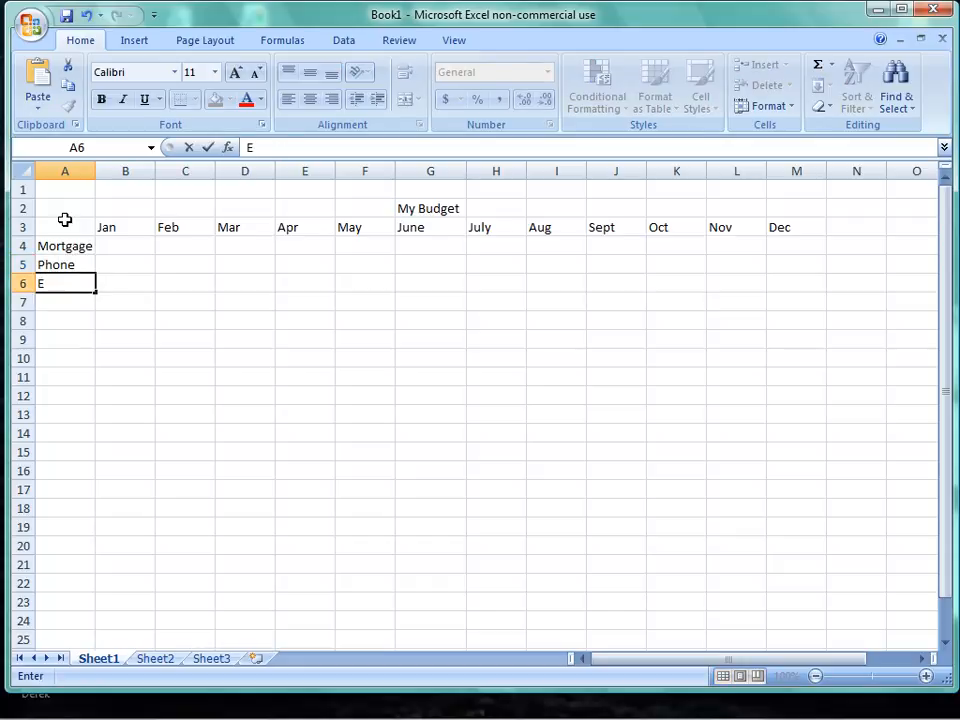
{"action": "type", "text": "lectric"}
{"action": "key", "text": "Return"}
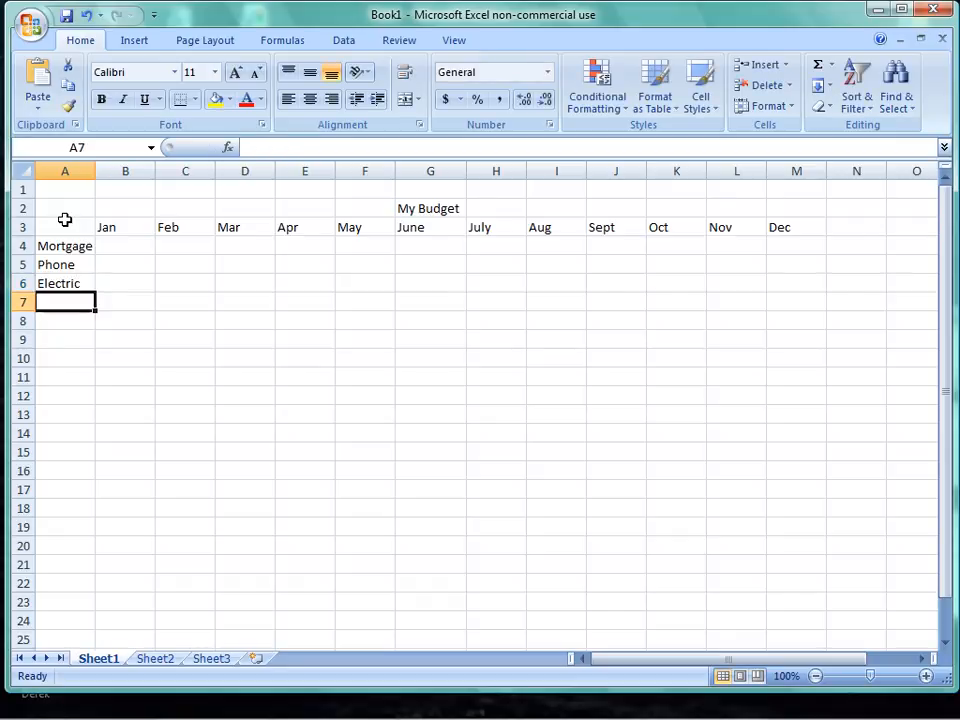
- Add the expense labels Food, Cable and Water below Electric, in cells A7 to A9
{"action": "type", "text": "Food"}
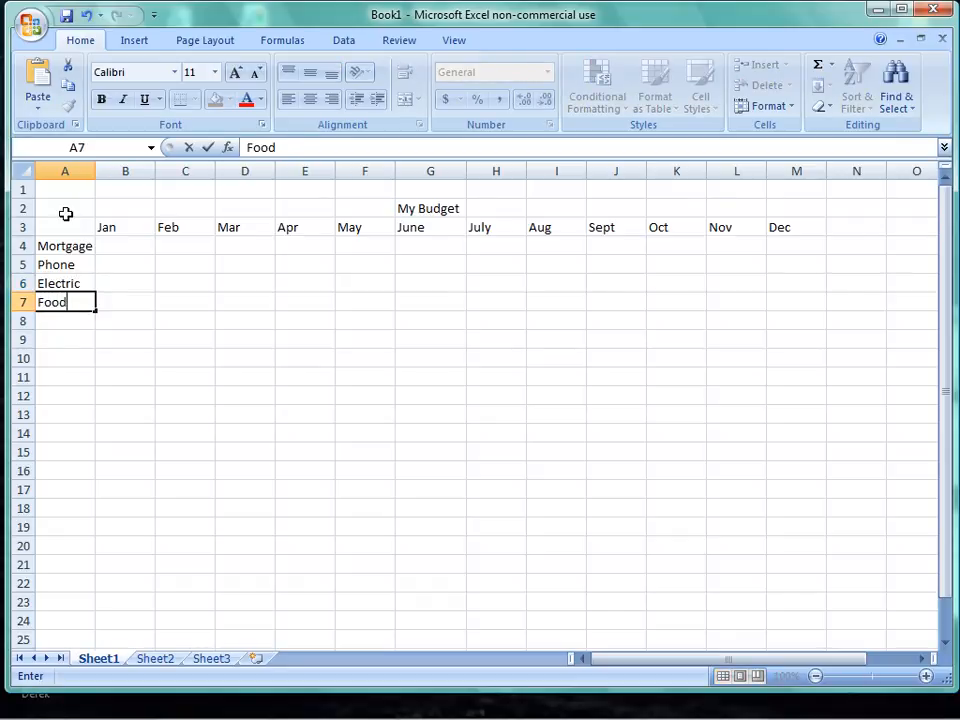
{"action": "key", "text": "Return"}
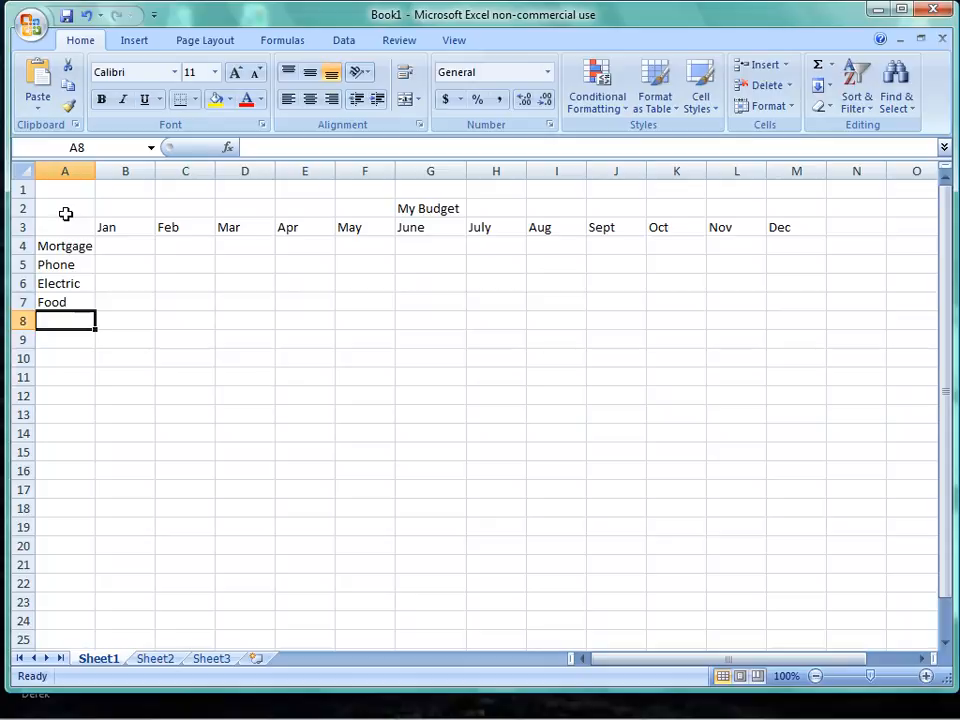
{"action": "type", "text": "Calb"}
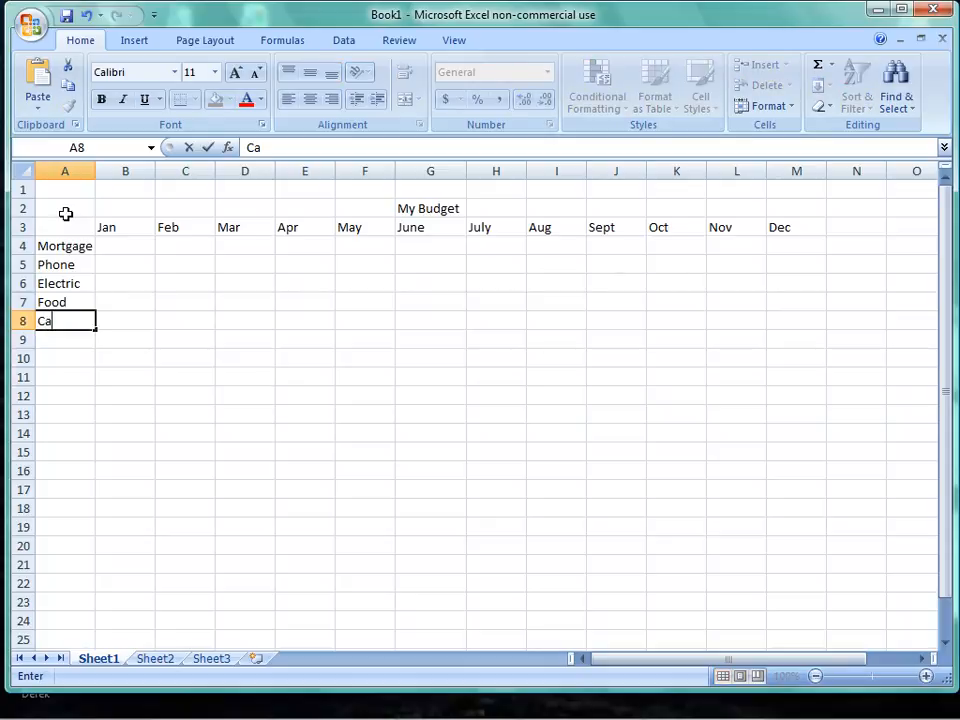
{"action": "key", "text": "BackSpace"}
{"action": "key", "text": "BackSpace"}
{"action": "type", "text": "ble"}
{"action": "key", "text": "Return"}
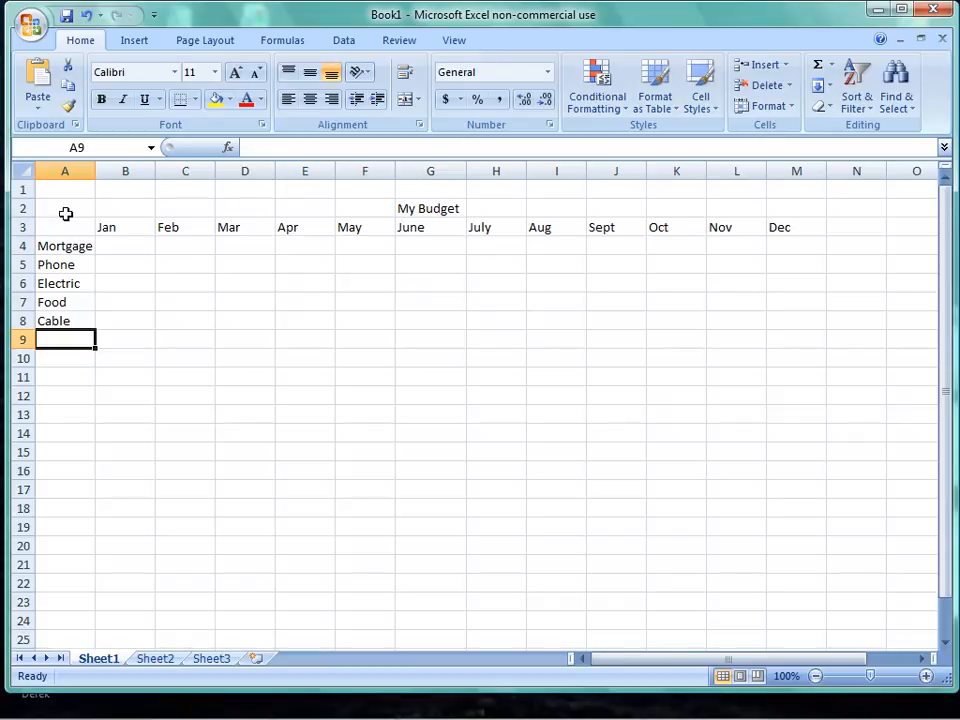
{"action": "type", "text": "Water"}
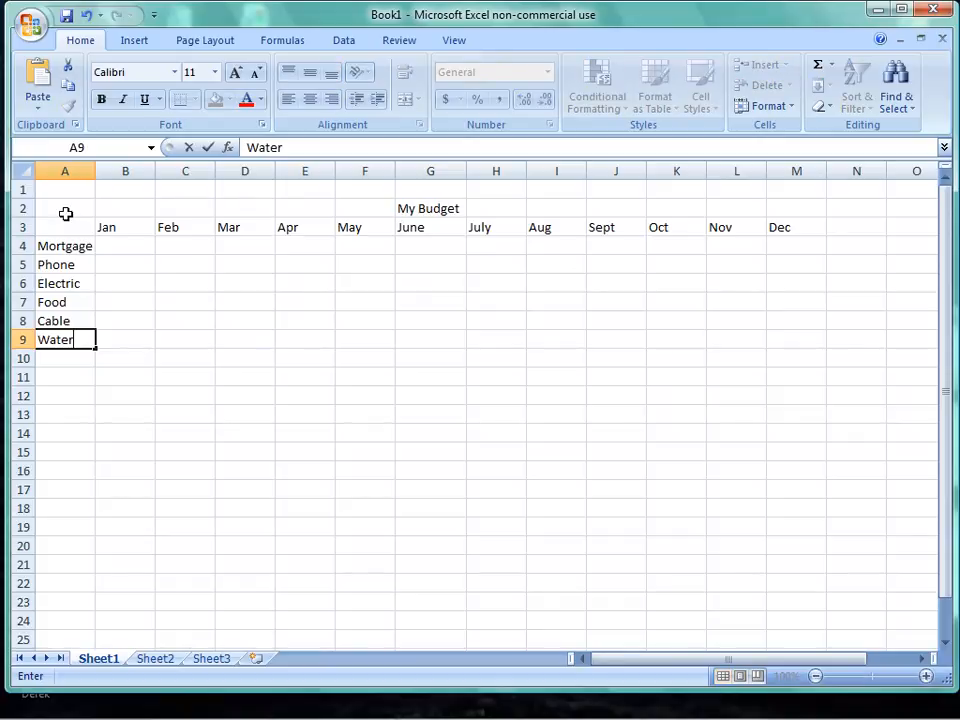
{"action": "key", "text": "Return"}
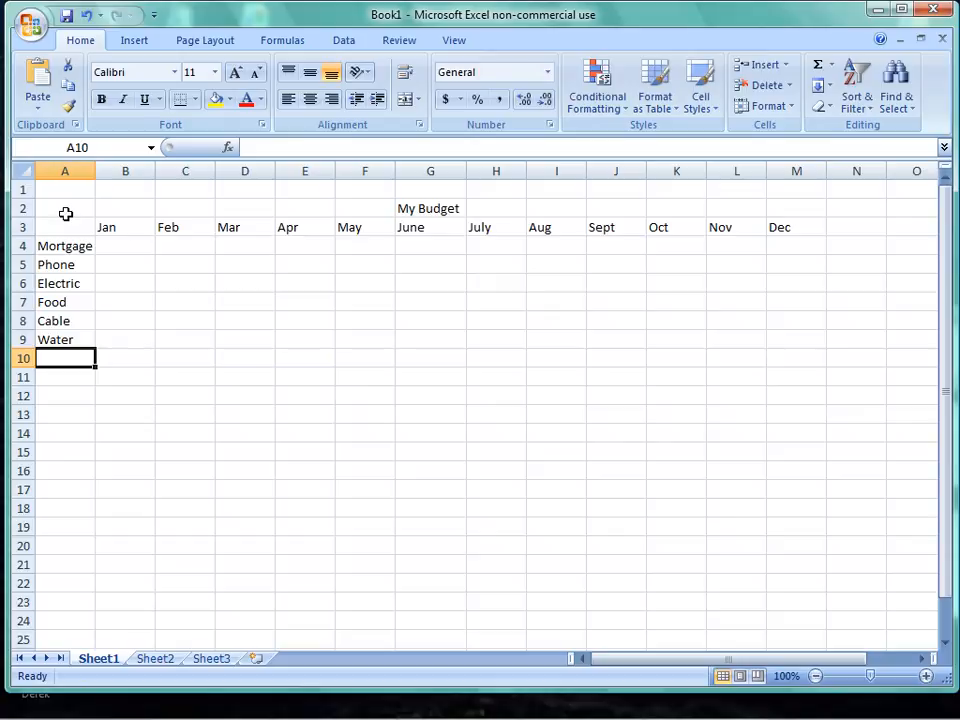
- Add the expense label Car payment below Water, in cell A10
{"action": "type", "text": "Car"}
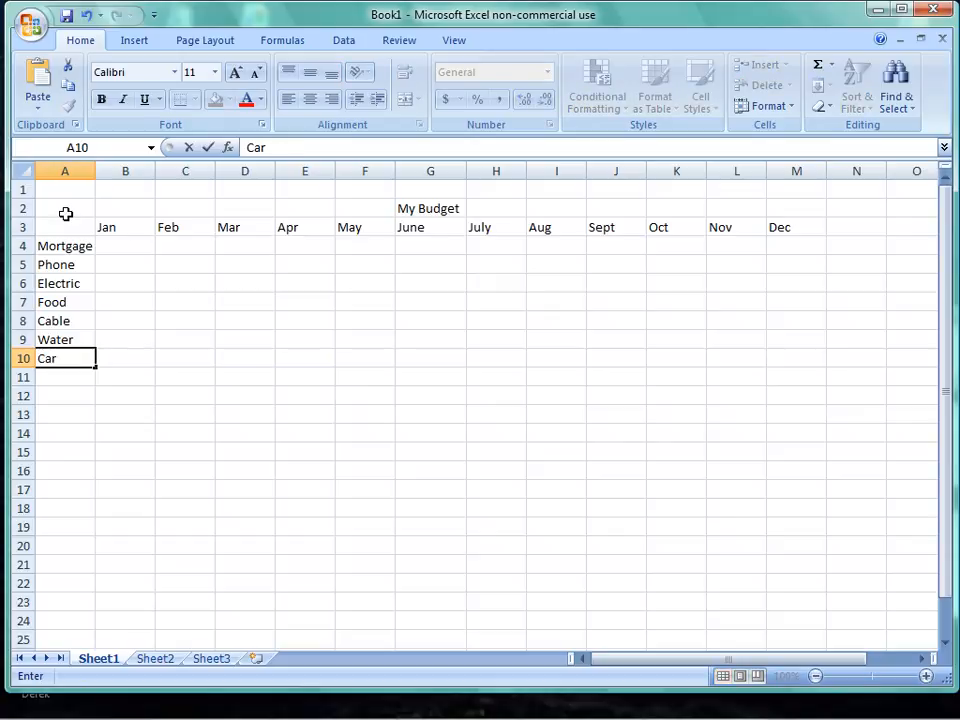
{"action": "type", "text": " payme"}
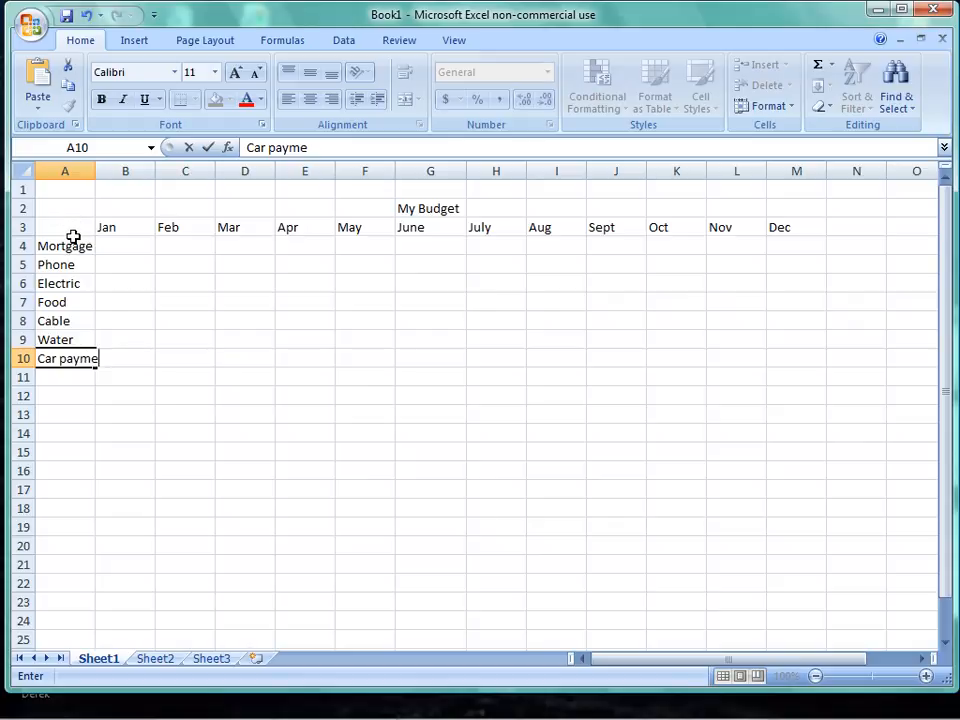
{"action": "type", "text": "nt"}
{"action": "key", "text": "Return"}
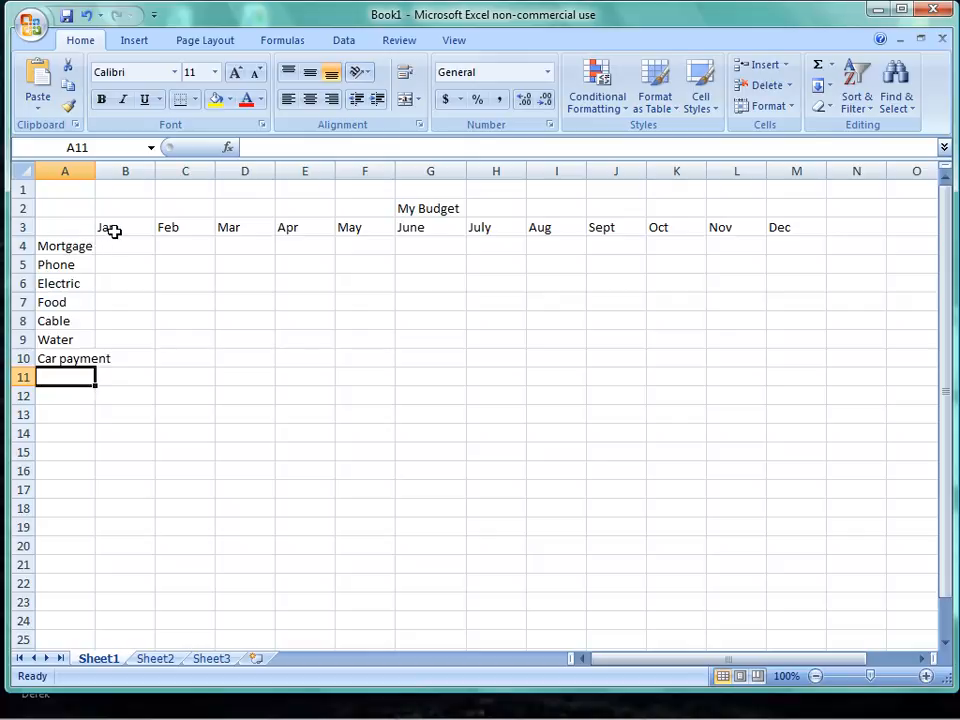
- Add the expense label Car insurance below Car payment, in cell A11
{"action": "type", "text": "car"}
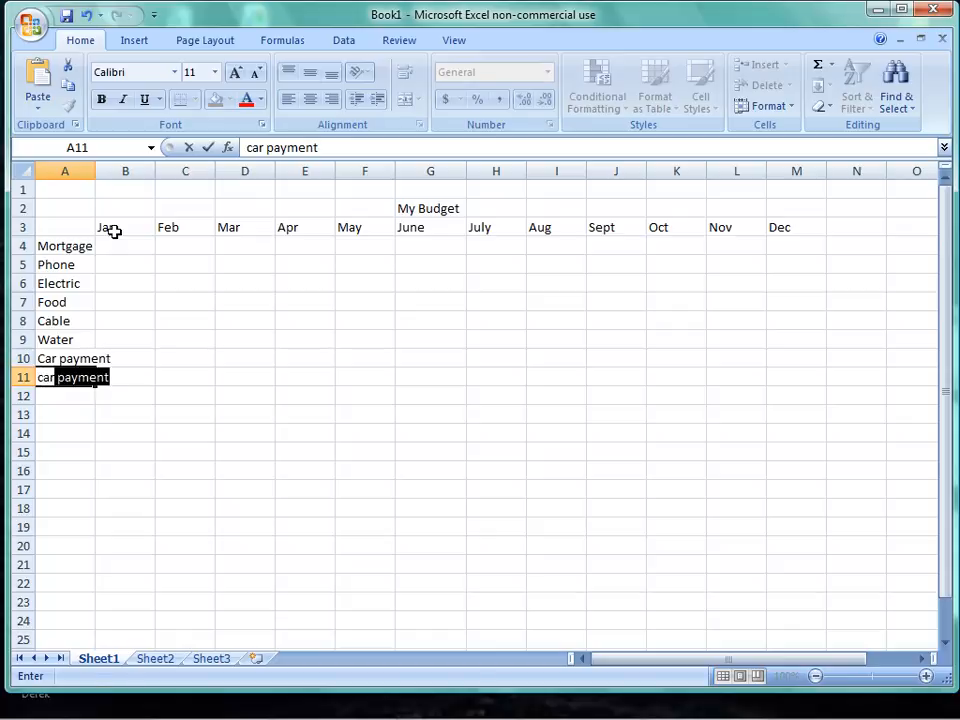
{"action": "key", "text": "BackSpace"}
{"action": "key", "text": "BackSpace"}
{"action": "key", "text": "BackSpace"}
{"action": "key", "text": "BackSpace"}
{"action": "type", "text": "Car"}
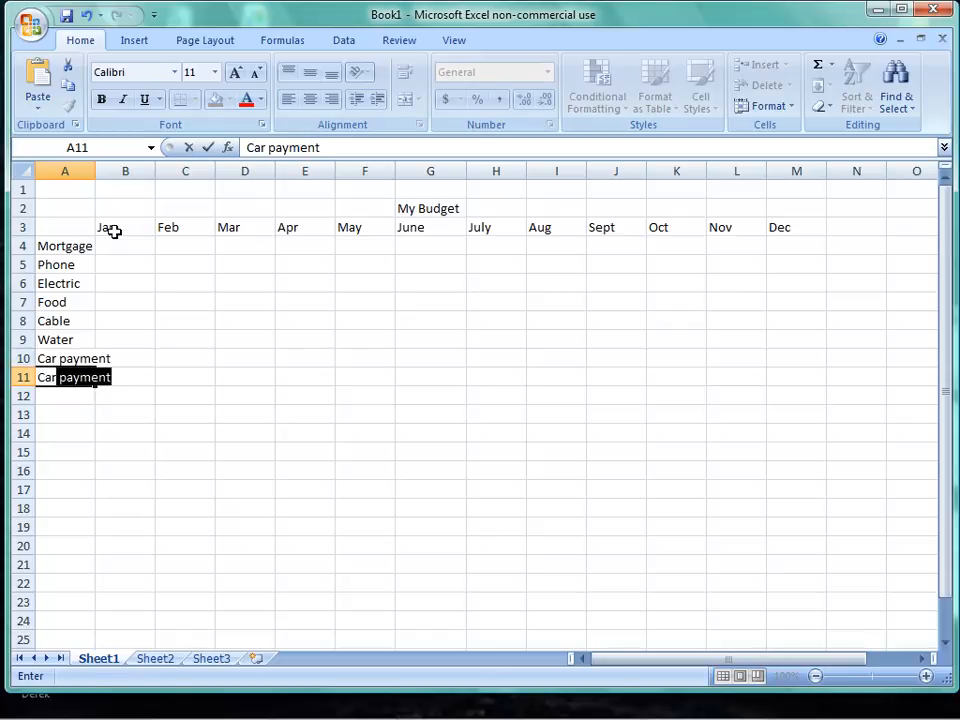
{"action": "type", "text": " insuranc"}
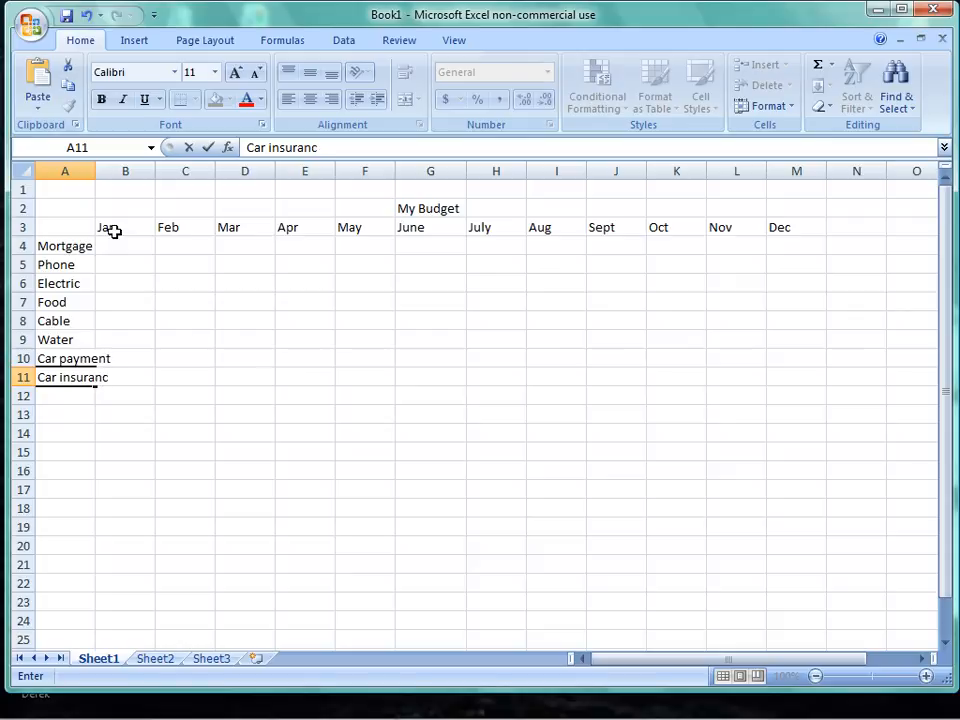
{"action": "type", "text": "e"}
{"action": "key", "text": "Return"}
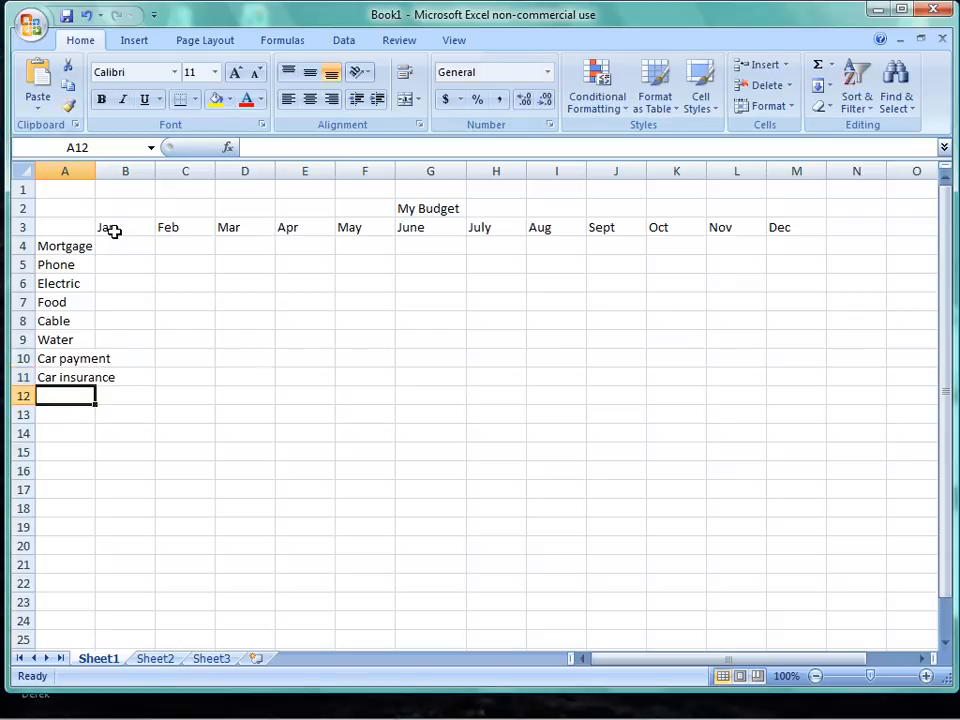
- Add the expense labels Cloth and Daycare in cells A12 and A13
{"action": "type", "text": "Cloth"}
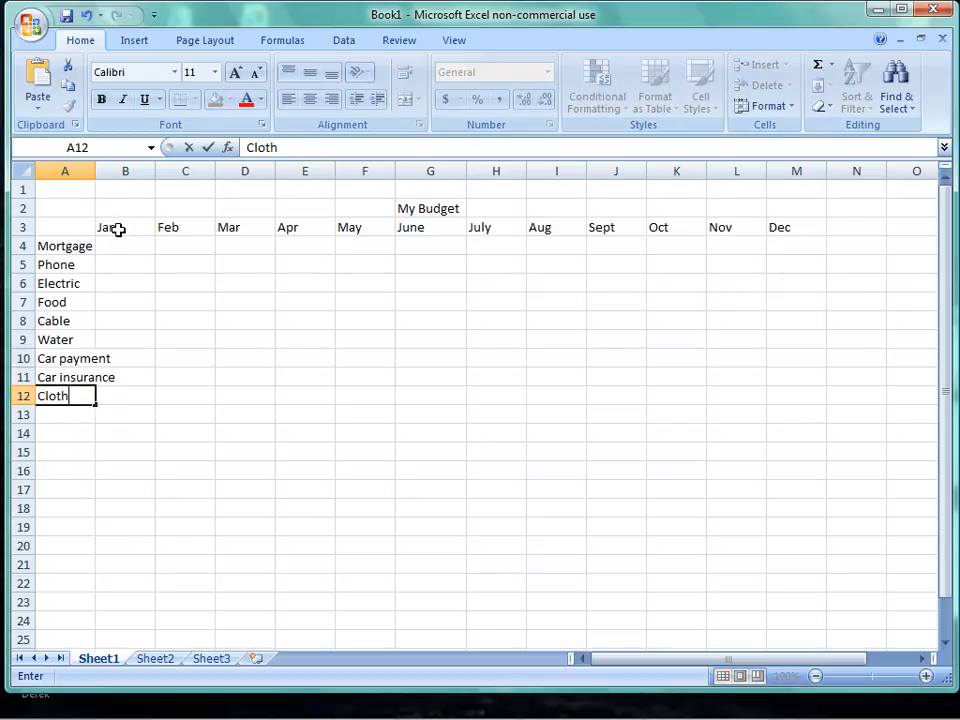
{"action": "key", "text": "Return"}
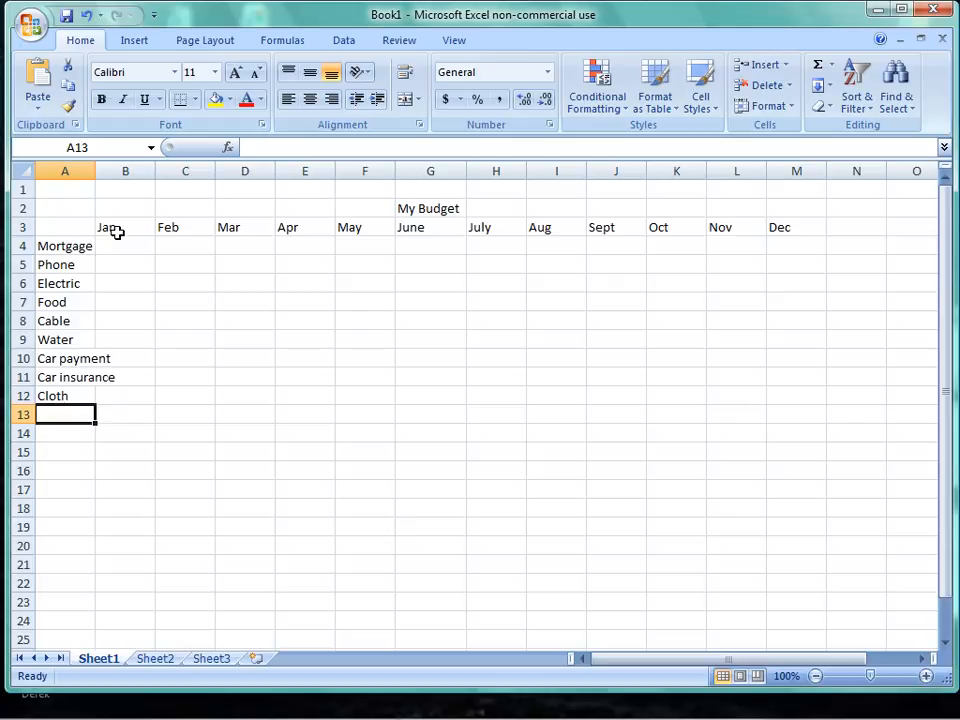
{"action": "type", "text": "Day"}
{"action": "left_click", "coordinate": [117, 231]}
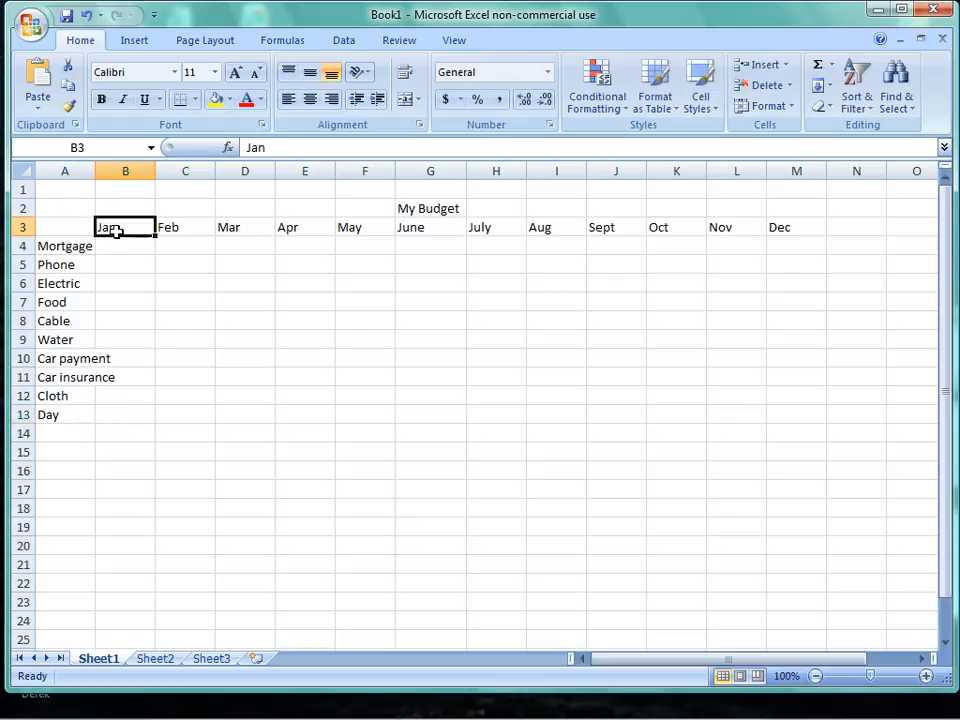
{"action": "left_click", "coordinate": [67, 414]}
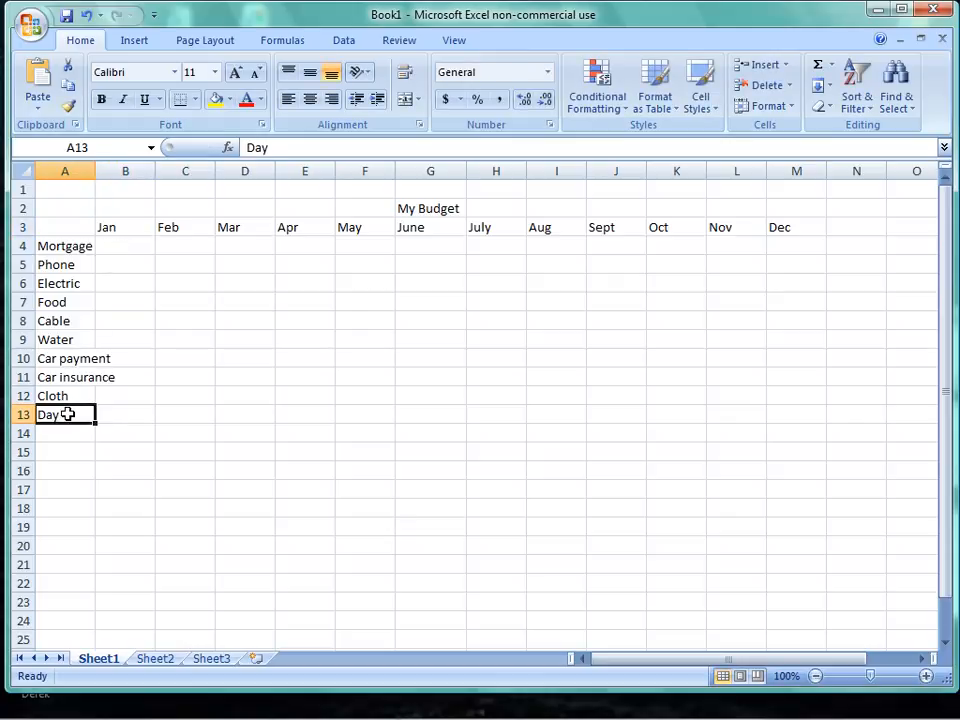
{"action": "key", "text": "F2"}
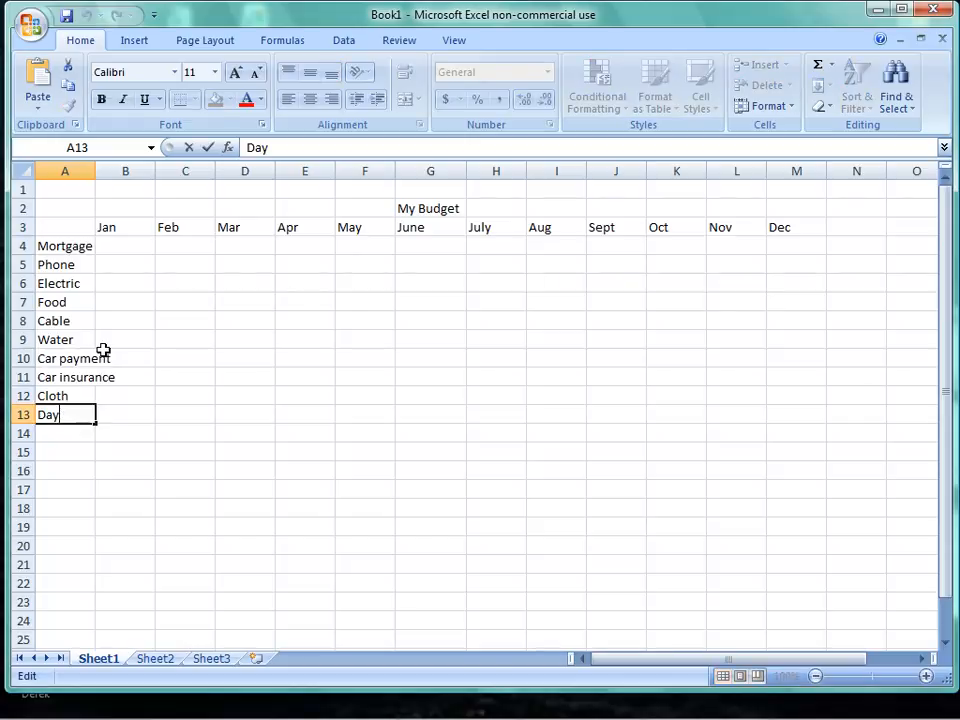
{"action": "type", "text": "caare"}
{"action": "key", "text": "BackSpace"}
{"action": "key", "text": "BackSpace"}
{"action": "key", "text": "BackSpace"}
{"action": "type", "text": "re"}
{"action": "key", "text": "Return"}
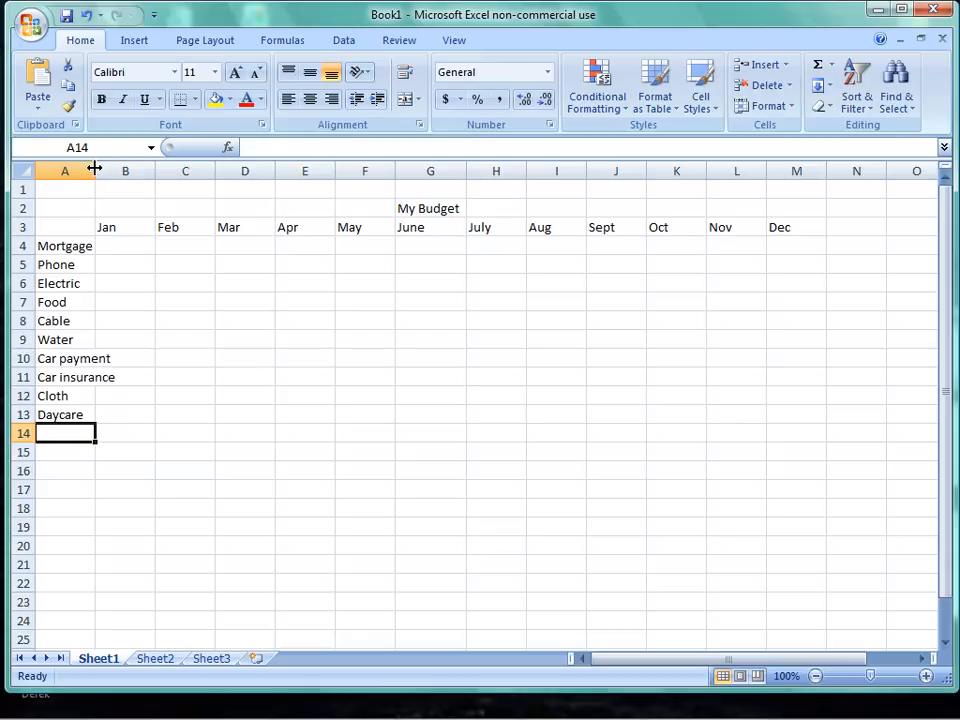
- Widen column A until the Car insurance label fits, and slightly adjust the height of row 2
{"action": "left_click_drag", "start_coordinate": [94, 170], "coordinate": [124, 176]}
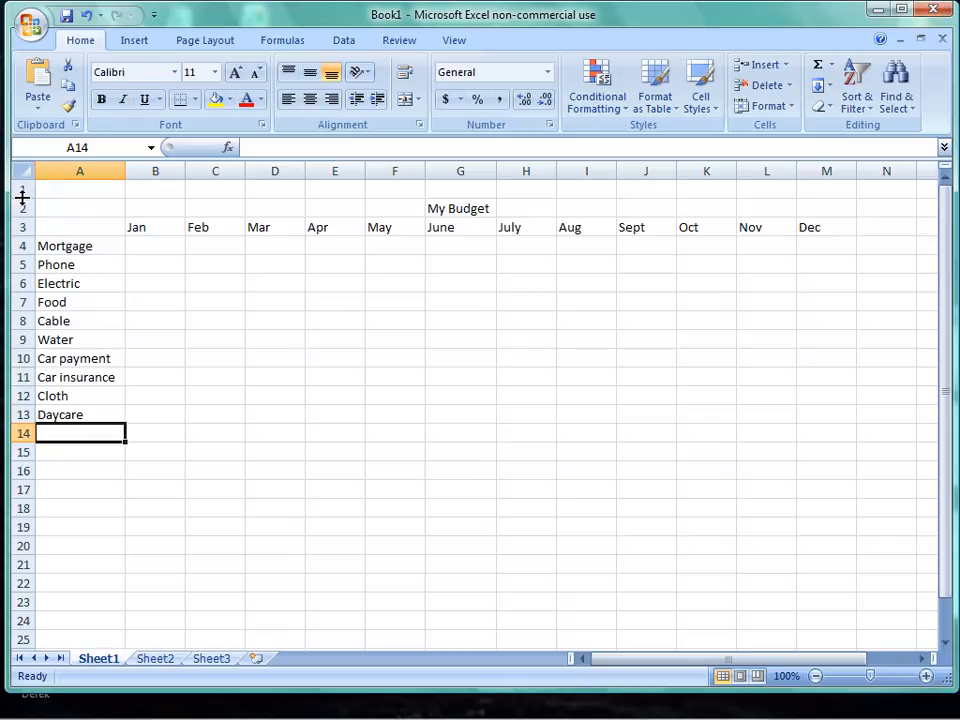
{"action": "left_click_drag", "start_coordinate": [22, 216], "coordinate": [24, 218]}
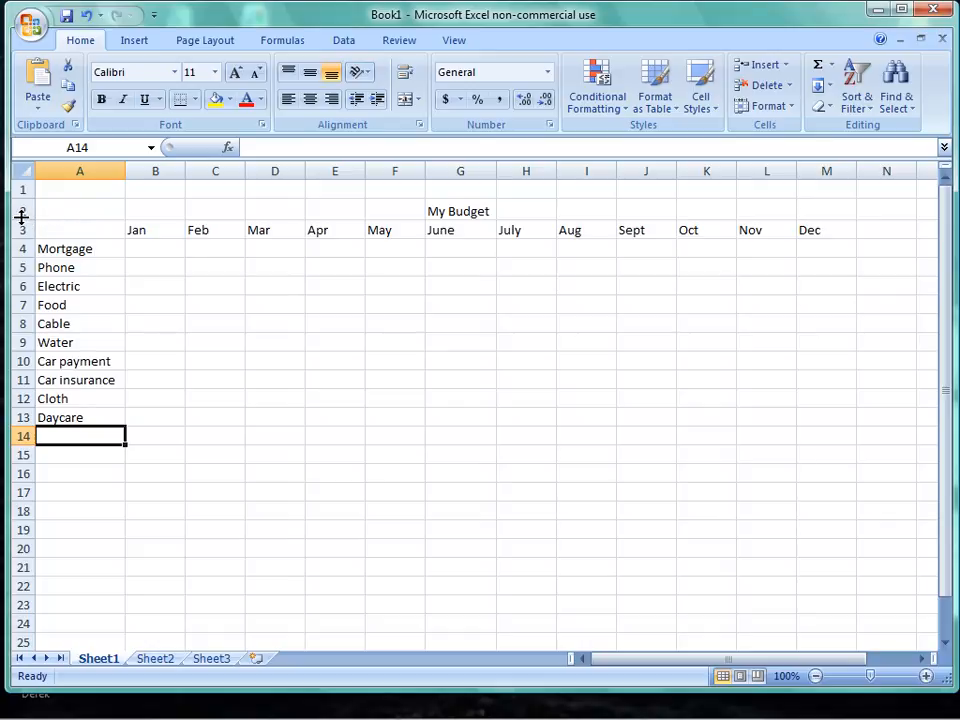
{"action": "mouse_move", "coordinate": [22, 216]}
{"action": "left_mouse_down"}
{"action": "mouse_move", "coordinate": [22, 248]}
{"action": "mouse_move", "coordinate": [23, 217]}
{"action": "left_mouse_up"}
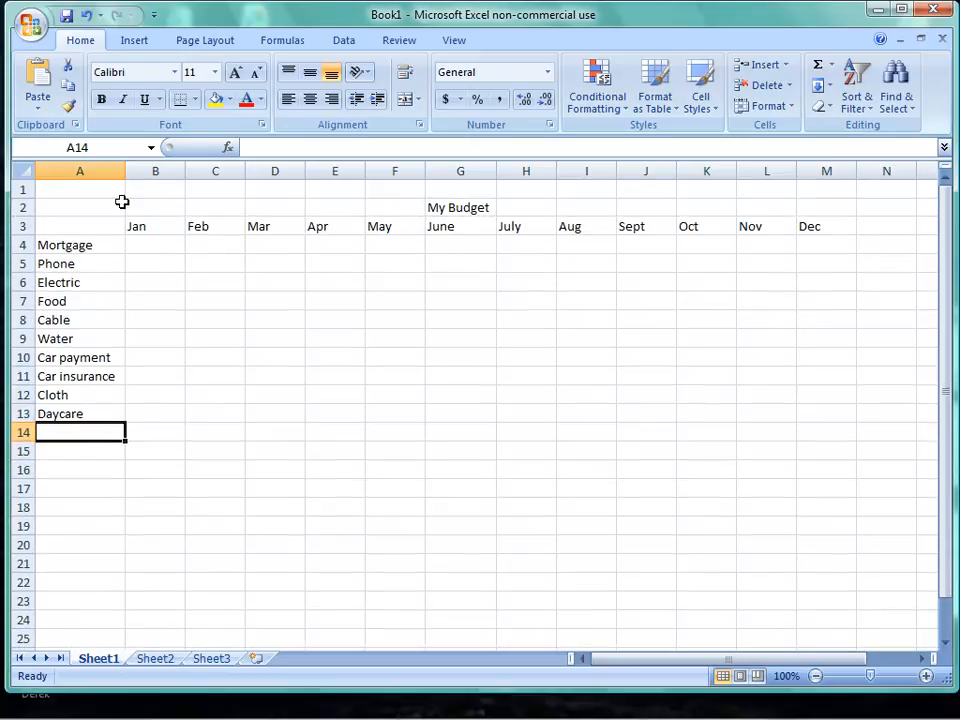
- Enter 1200.00 as the January Mortgage amount in cell B4
{"action": "left_click", "coordinate": [152, 242]}
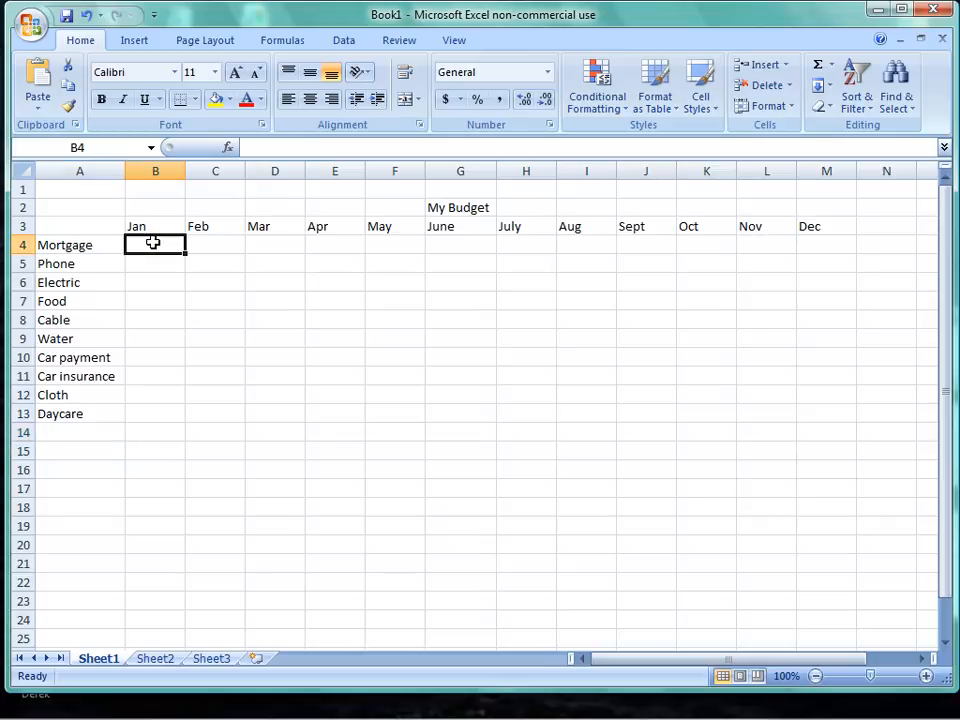
{"action": "type", "text": "1200."}
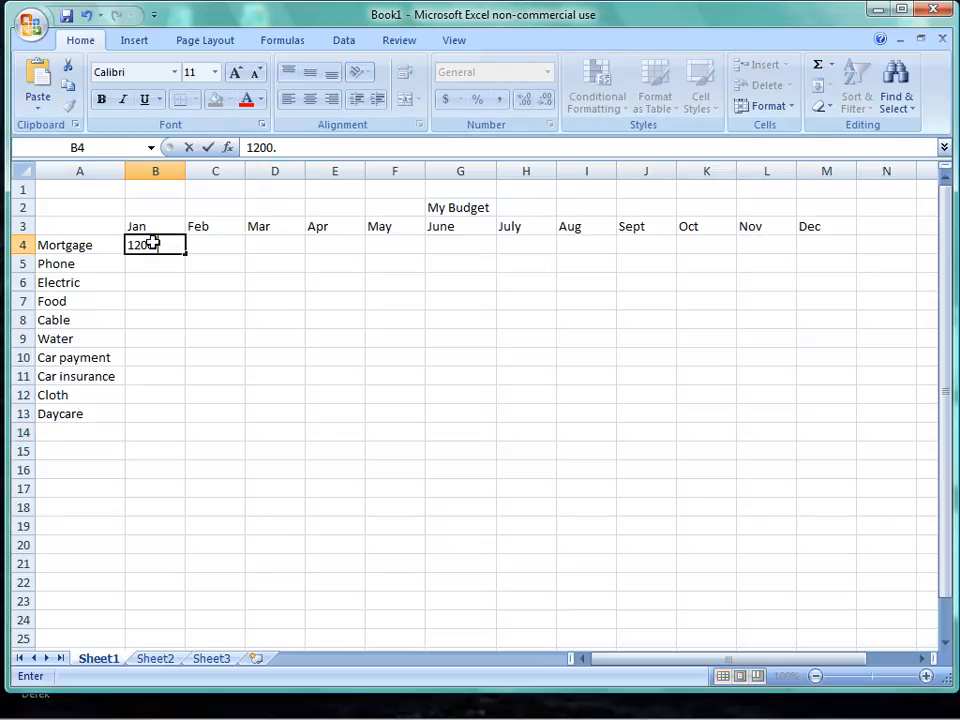
{"action": "type", "text": "00"}
{"action": "left_click", "coordinate": [161, 262]}
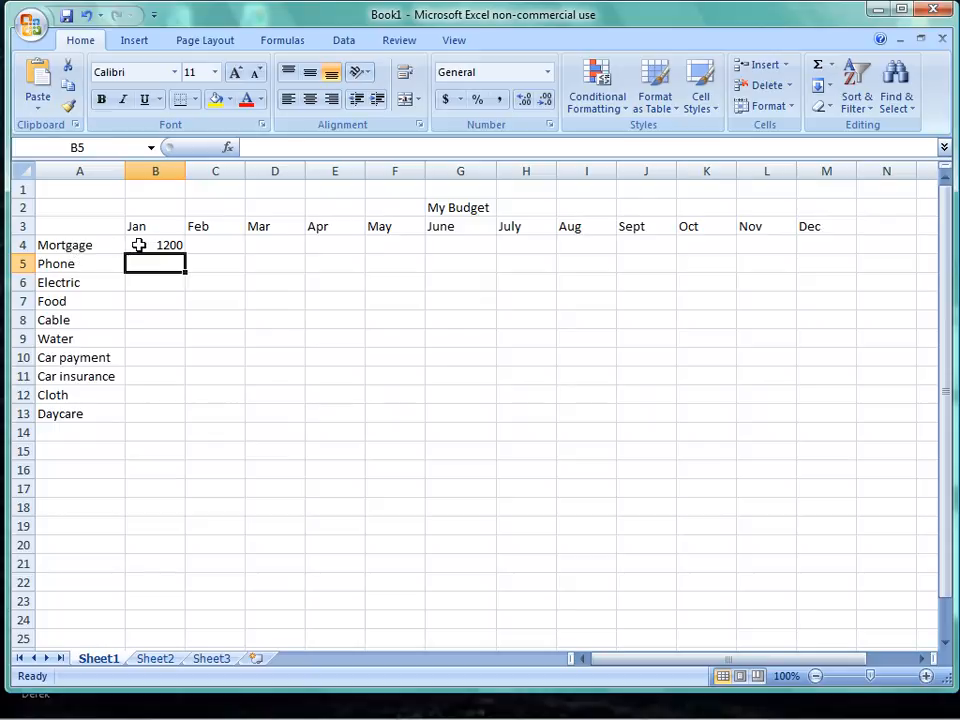
- Choose the Number format category for the whole budget range, B4 to M13
{"action": "left_click", "coordinate": [139, 245]}
{"action": "left_click_drag", "start_coordinate": [139, 245], "coordinate": [822, 419]}
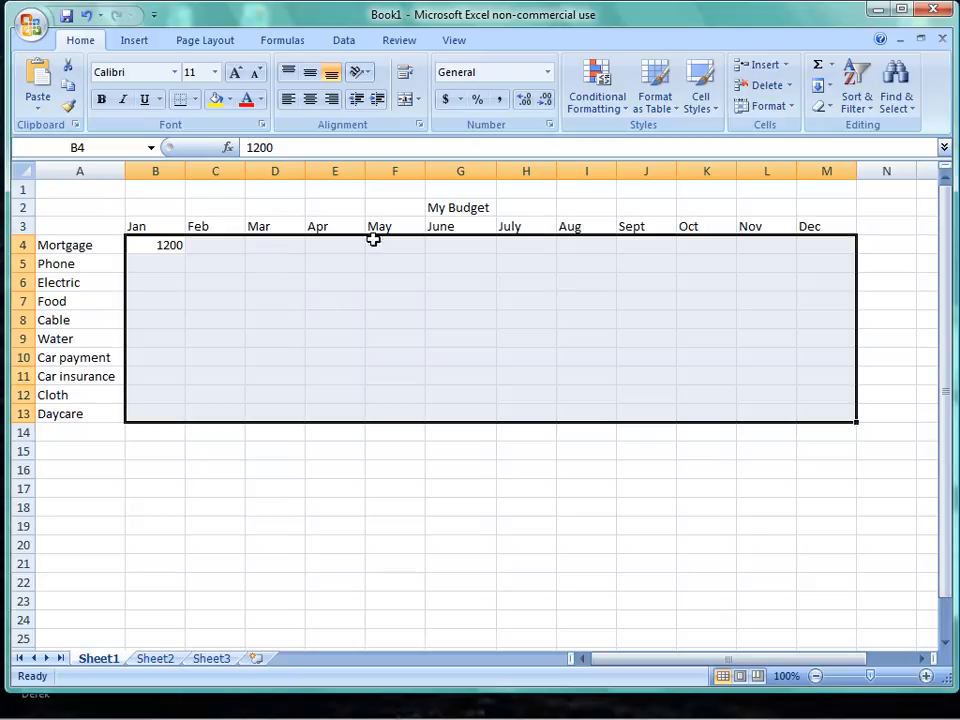
{"action": "right_click", "coordinate": [340, 287]}
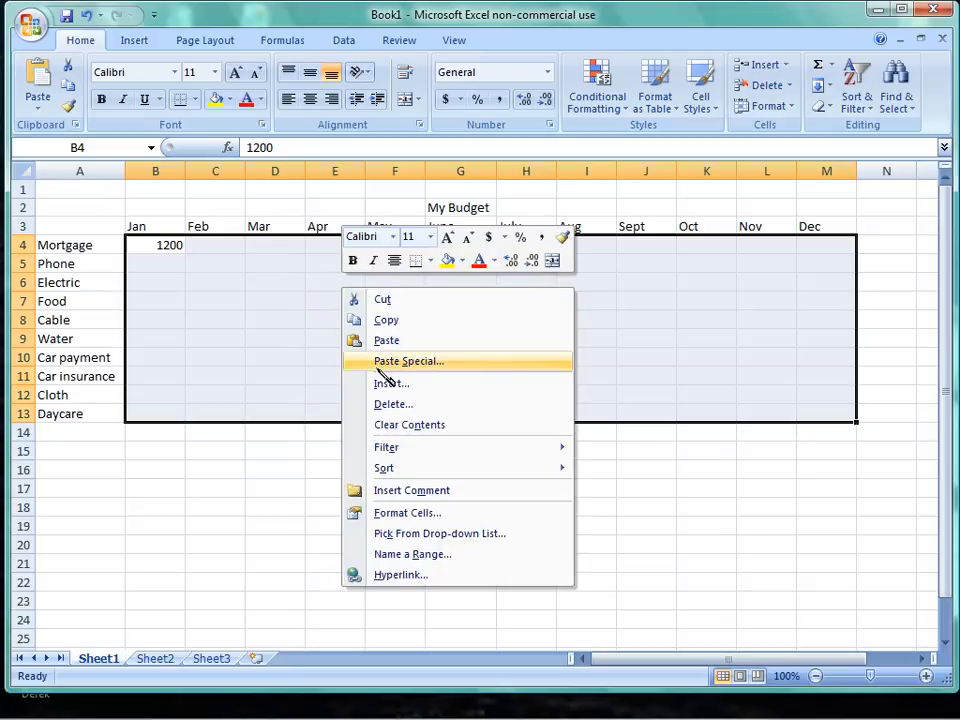
{"action": "left_click", "coordinate": [421, 514]}
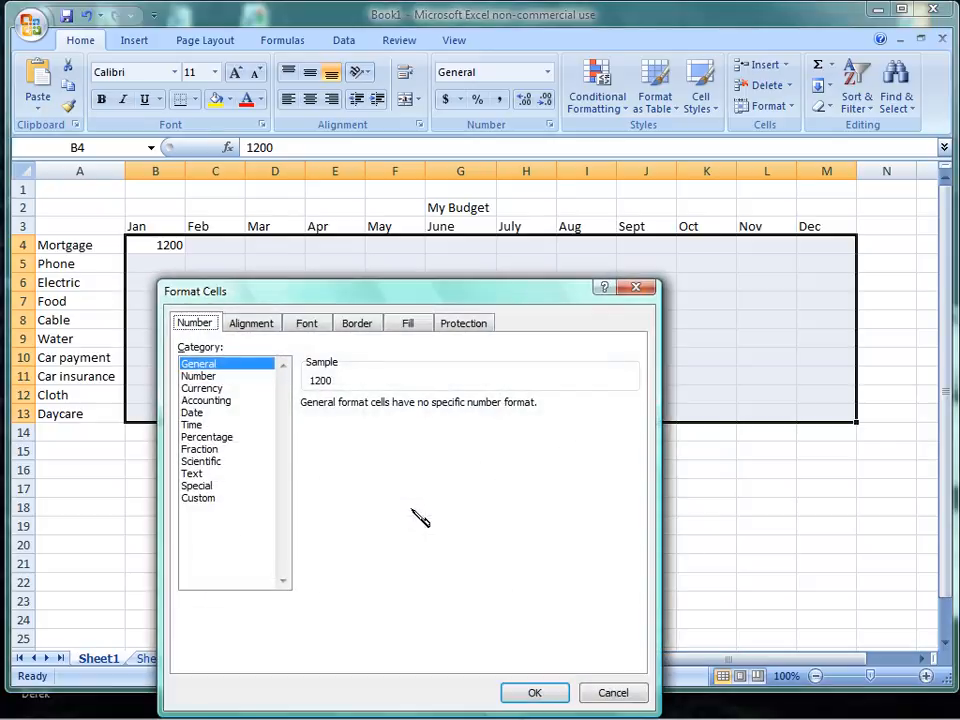
{"action": "left_click", "coordinate": [214, 378]}
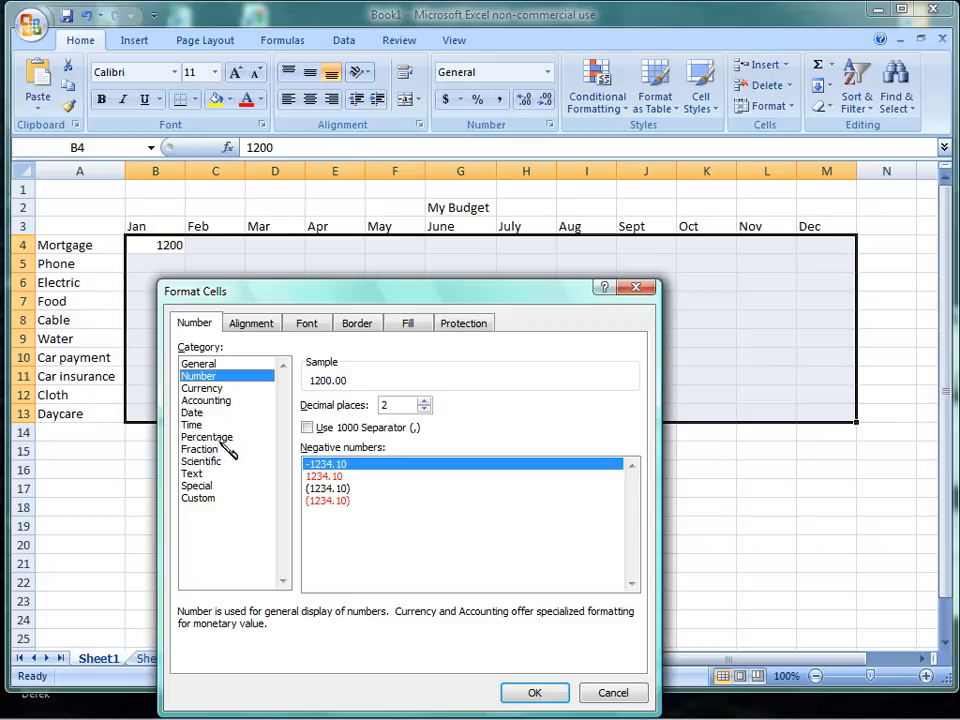
- Set the number format to 2 decimal places, apply it to the range and deselect the range
{"action": "left_click", "coordinate": [424, 408]}
{"action": "left_click", "coordinate": [424, 408]}
{"action": "left_click", "coordinate": [424, 402]}
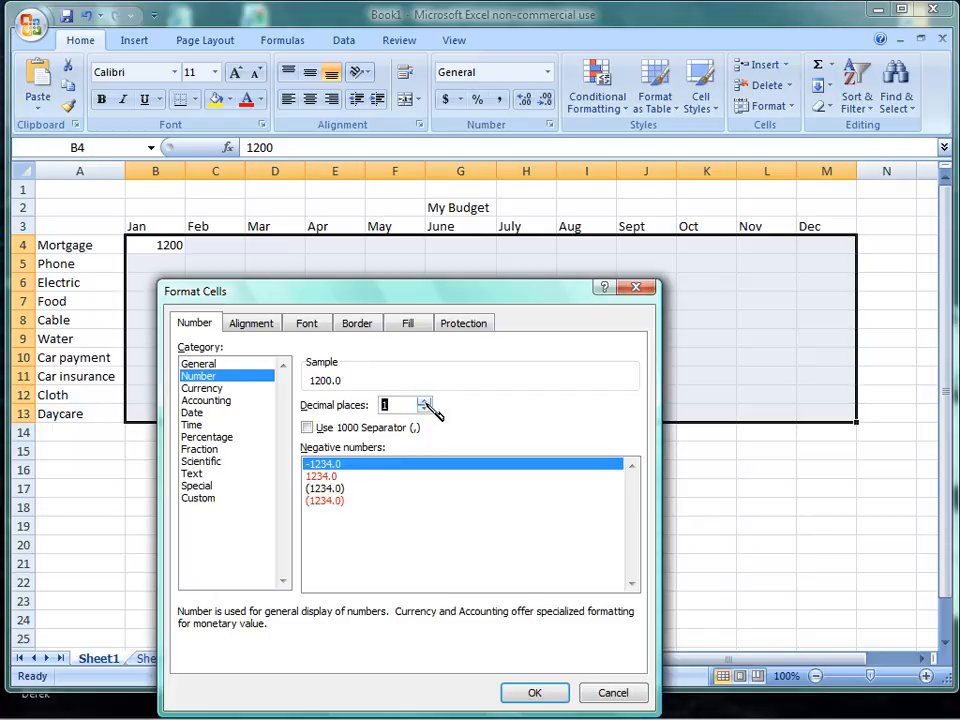
{"action": "left_click", "coordinate": [424, 402]}
{"action": "left_click", "coordinate": [424, 402]}
{"action": "left_click", "coordinate": [424, 402]}
{"action": "left_click", "coordinate": [424, 409]}
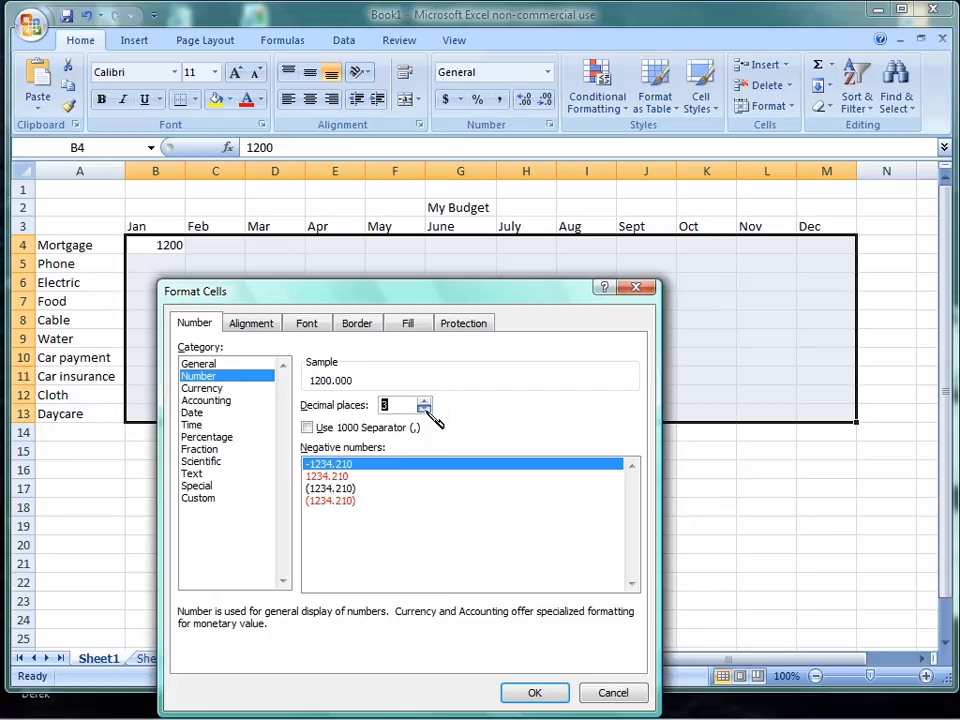
{"action": "left_click", "coordinate": [424, 409]}
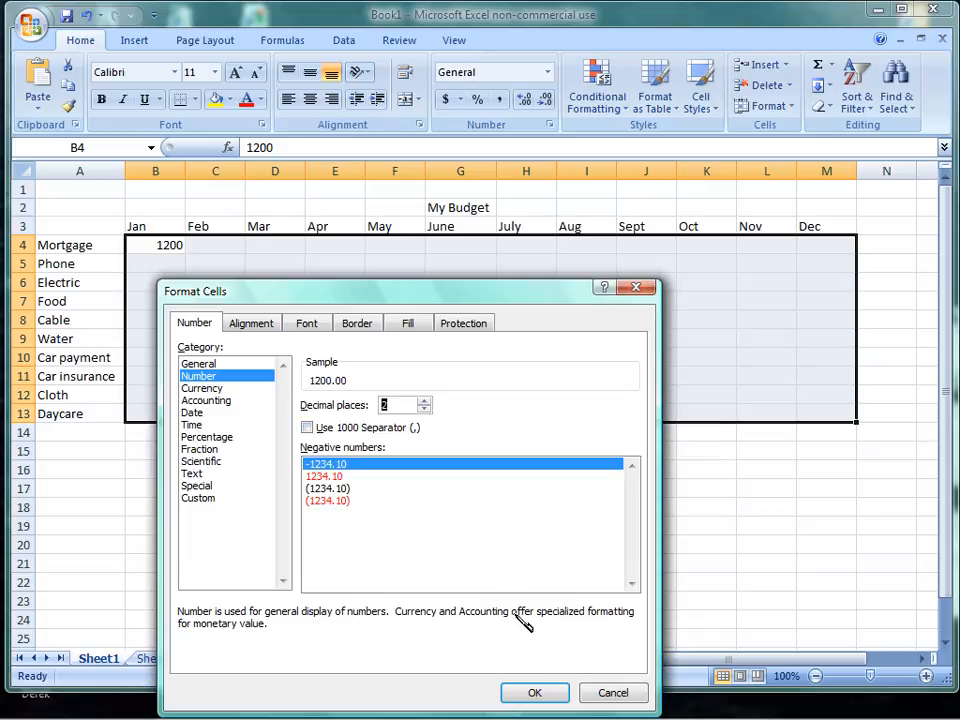
{"action": "left_click", "coordinate": [536, 698]}
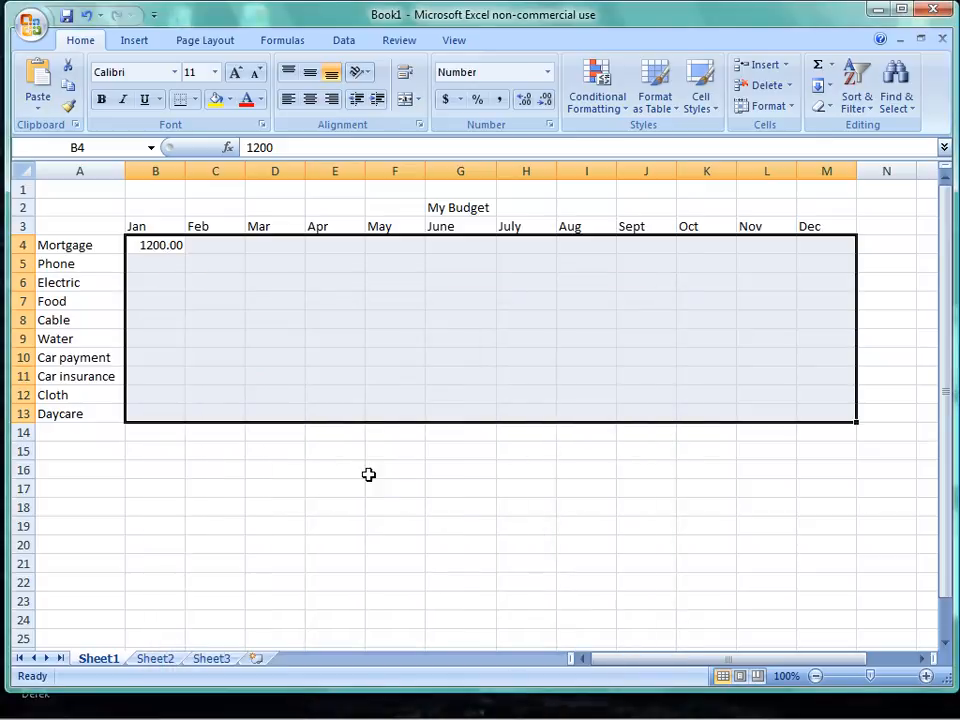
{"action": "left_click", "coordinate": [368, 470]}
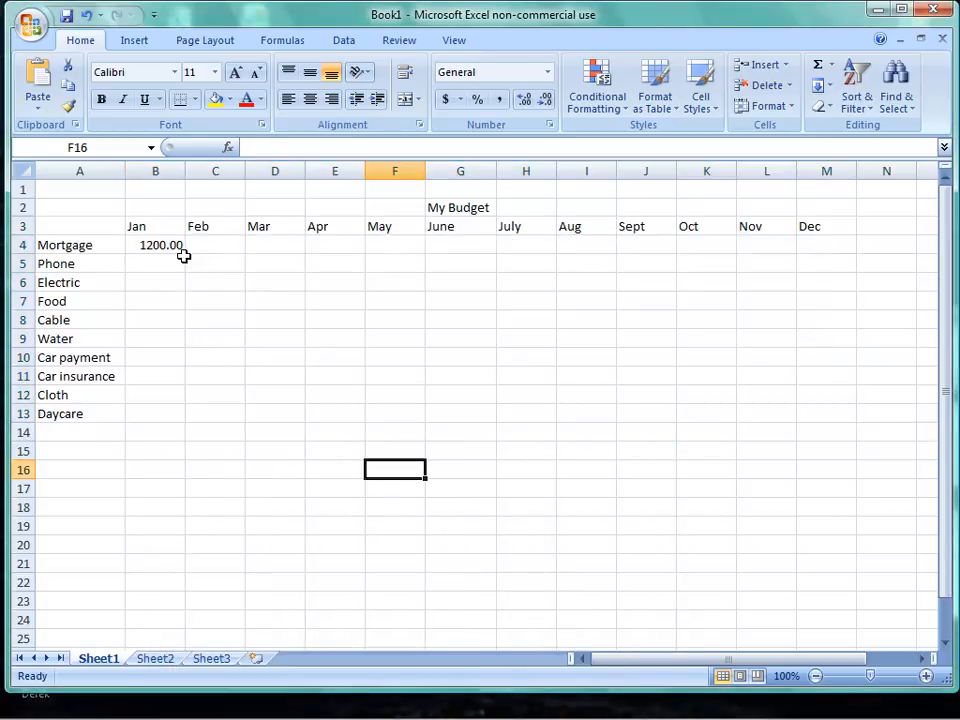
- Enter the January amounts for Phone, 137.56, and Electric, 335.76, in cells B5 and B6
{"action": "left_click", "coordinate": [153, 262]}
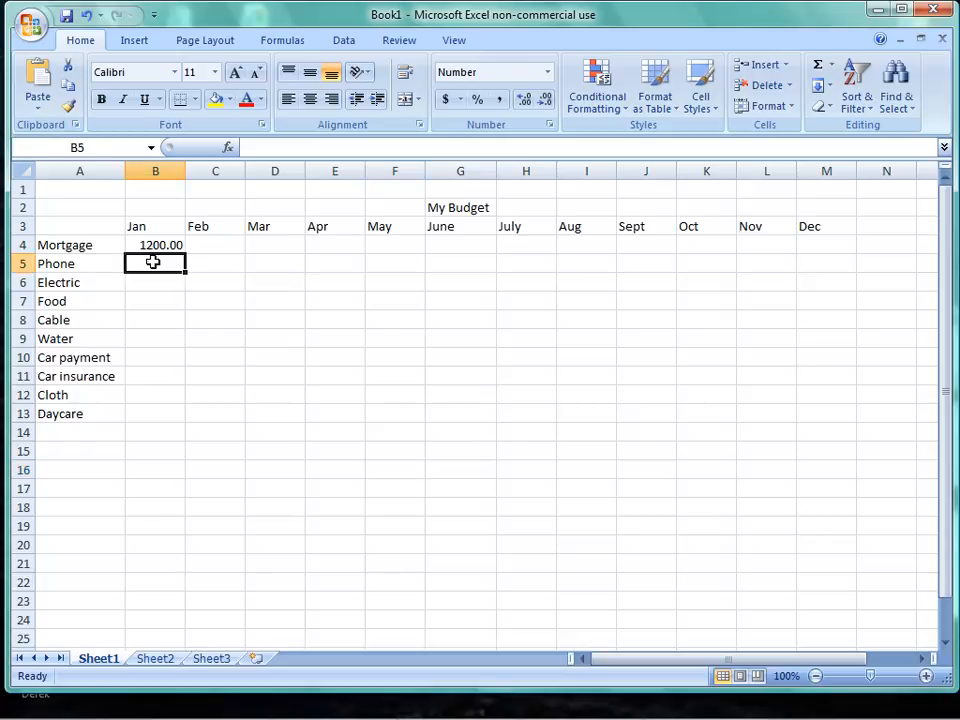
{"action": "type", "text": "137"}
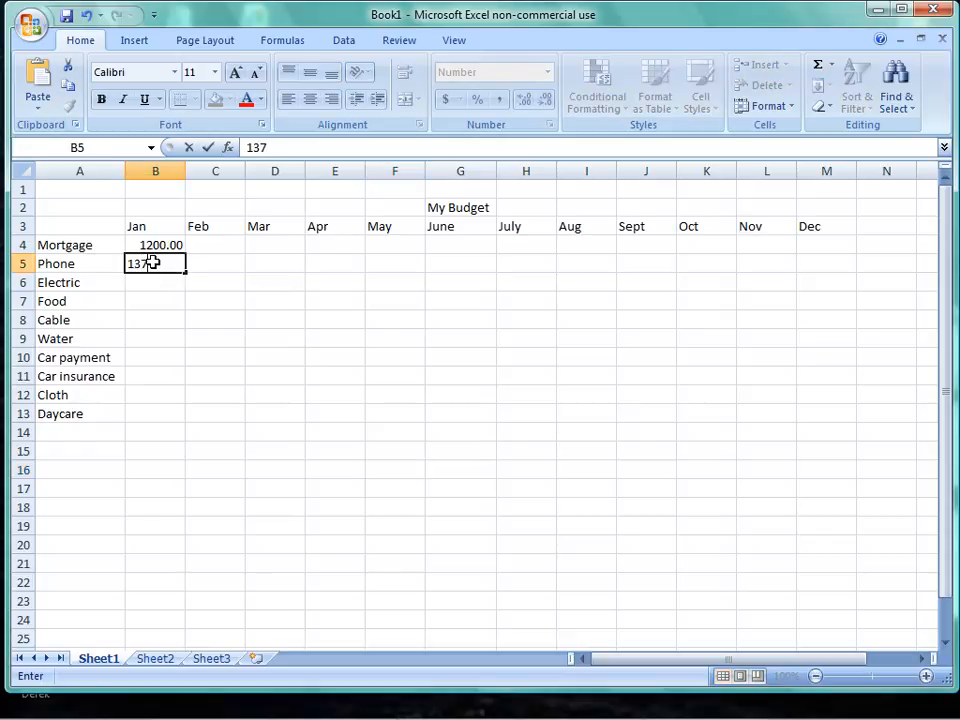
{"action": "type", "text": ".56"}
{"action": "key", "text": "Return"}
{"action": "type", "text": "3"}
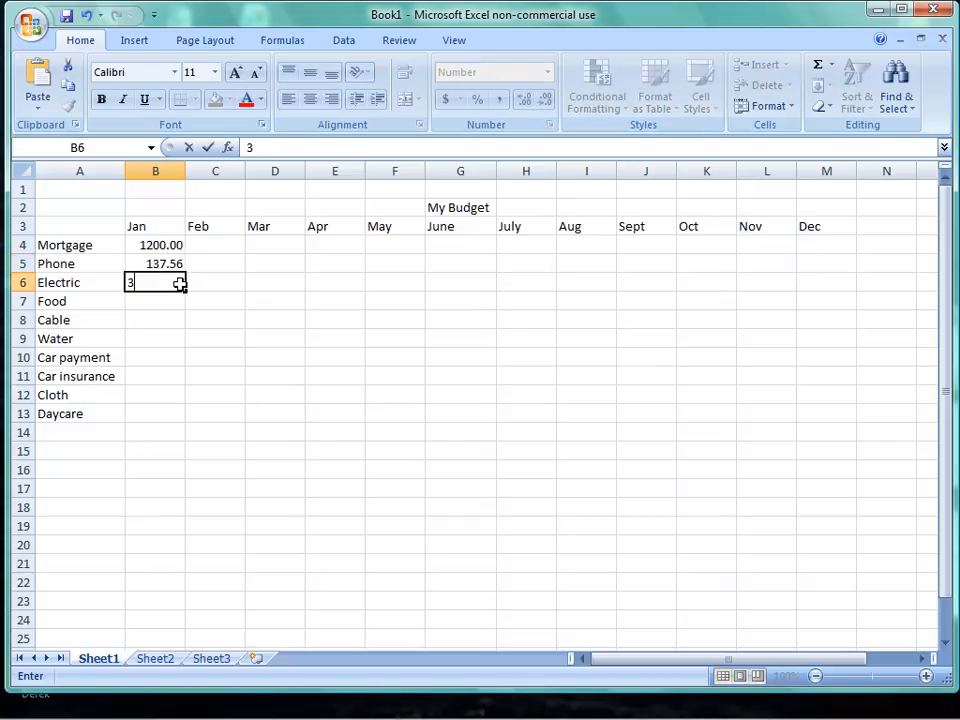
{"action": "type", "text": "35.76"}
- Enter the January amounts for Food, 650.00, and Cable, 125.79, in cells B7 and B8
{"action": "left_click", "coordinate": [171, 300]}
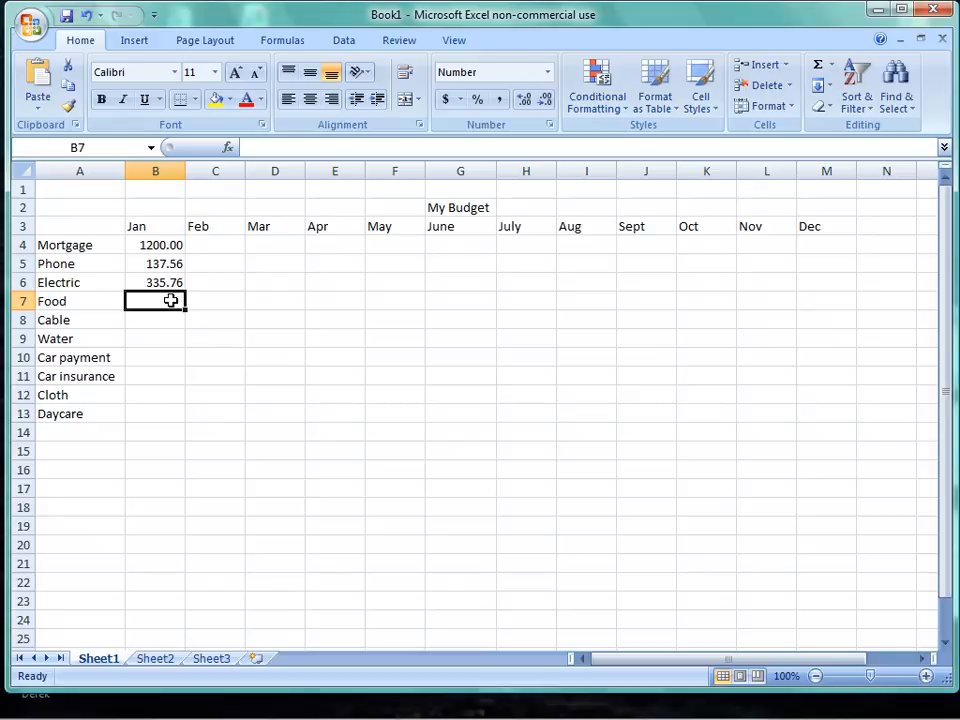
{"action": "type", "text": "65"}
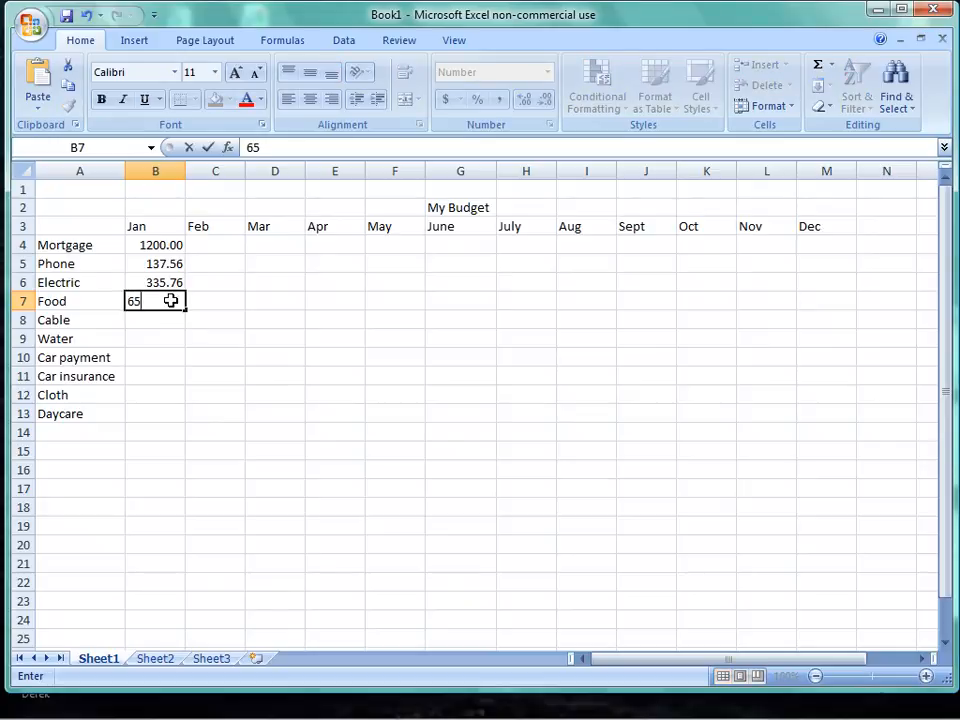
{"action": "type", "text": "0.00"}
{"action": "left_click", "coordinate": [171, 318]}
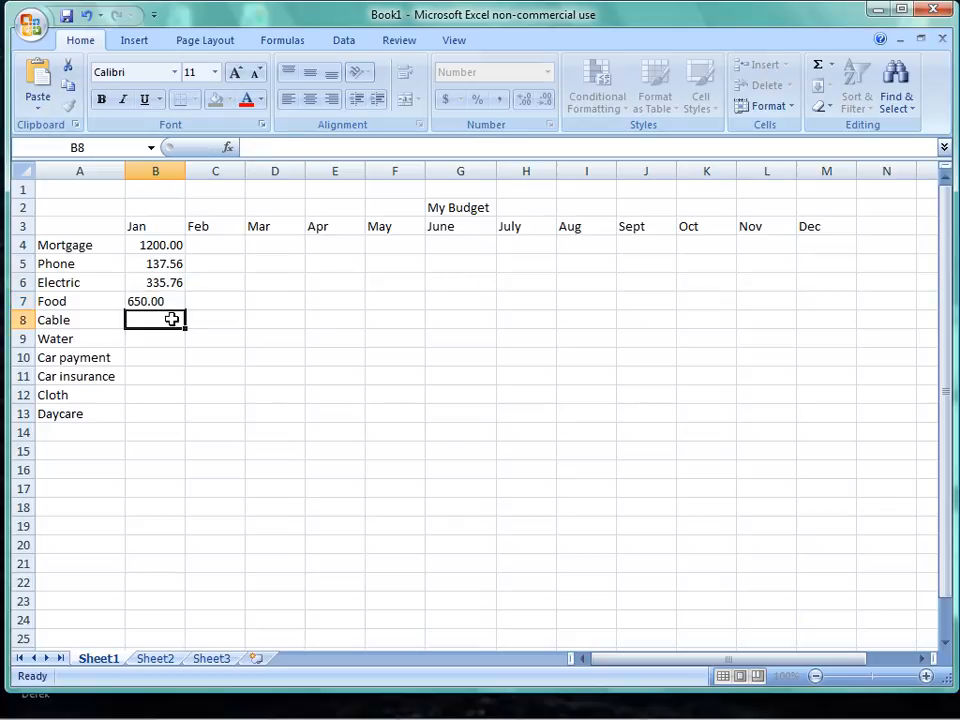
{"action": "type", "text": "12"}
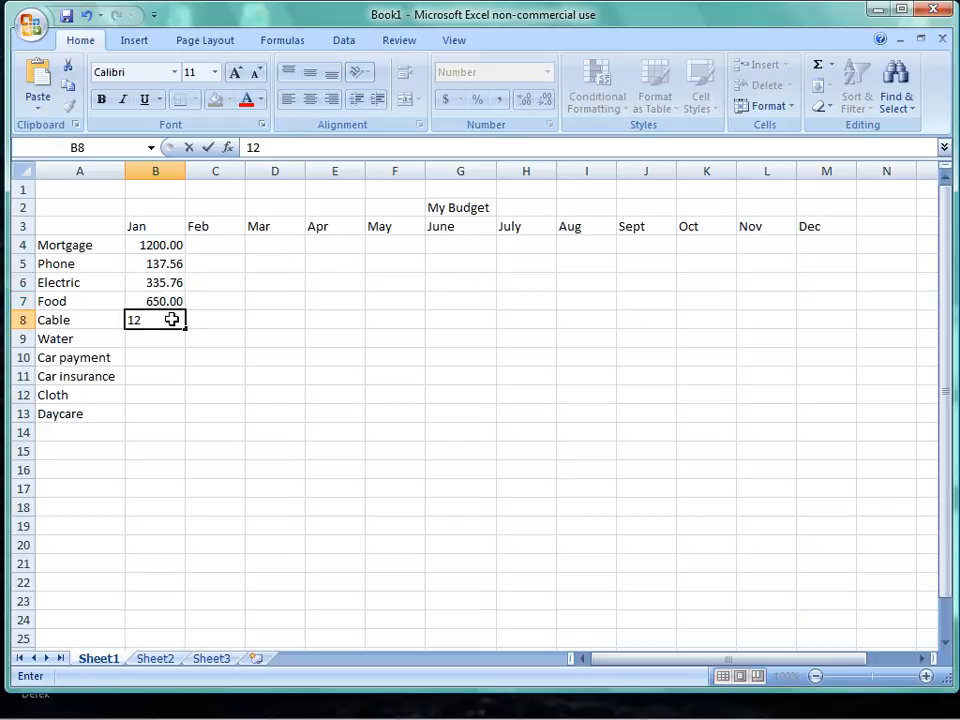
{"action": "type", "text": "5.79"}
- Enter the January amounts for Water, 75.75, and Car payment, 499.65, in cells B9 and B10
{"action": "left_click", "coordinate": [171, 338]}
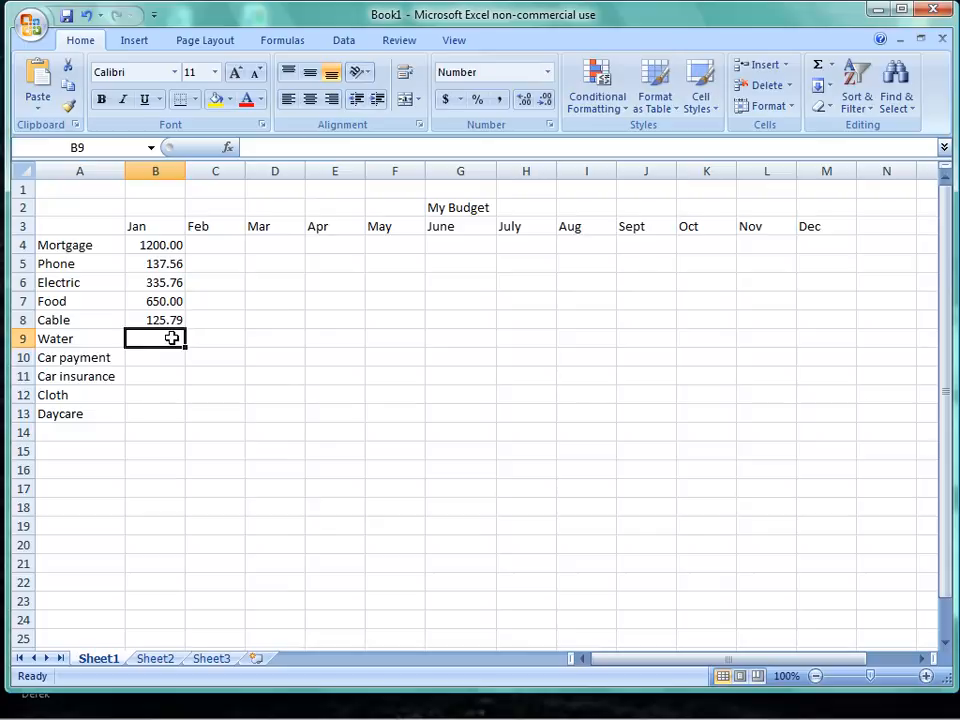
{"action": "type", "text": "75.75"}
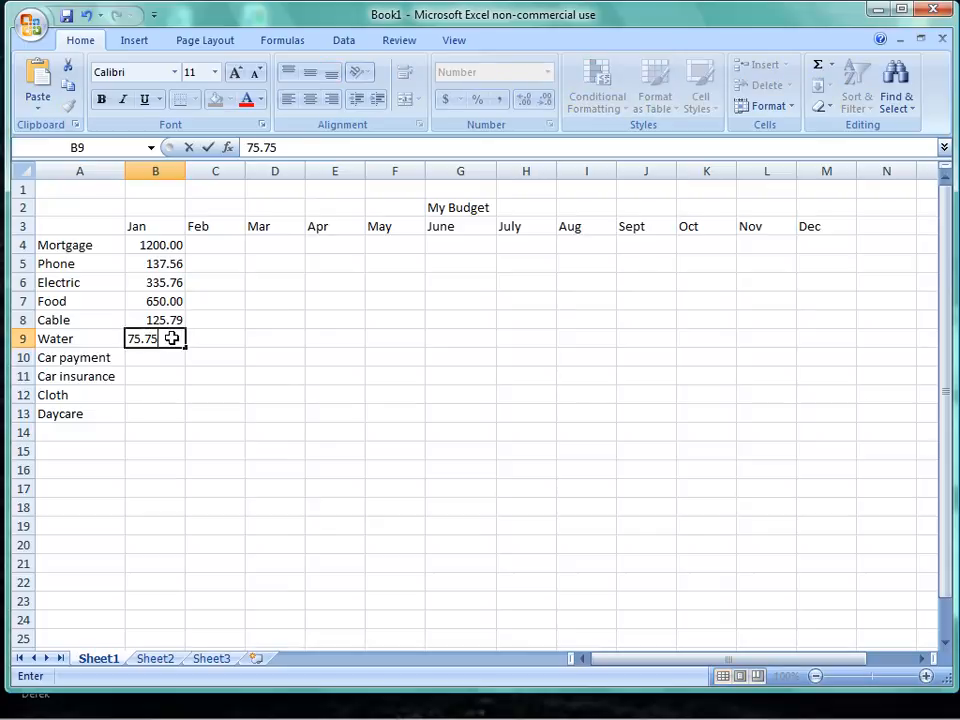
{"action": "key", "text": "Return"}
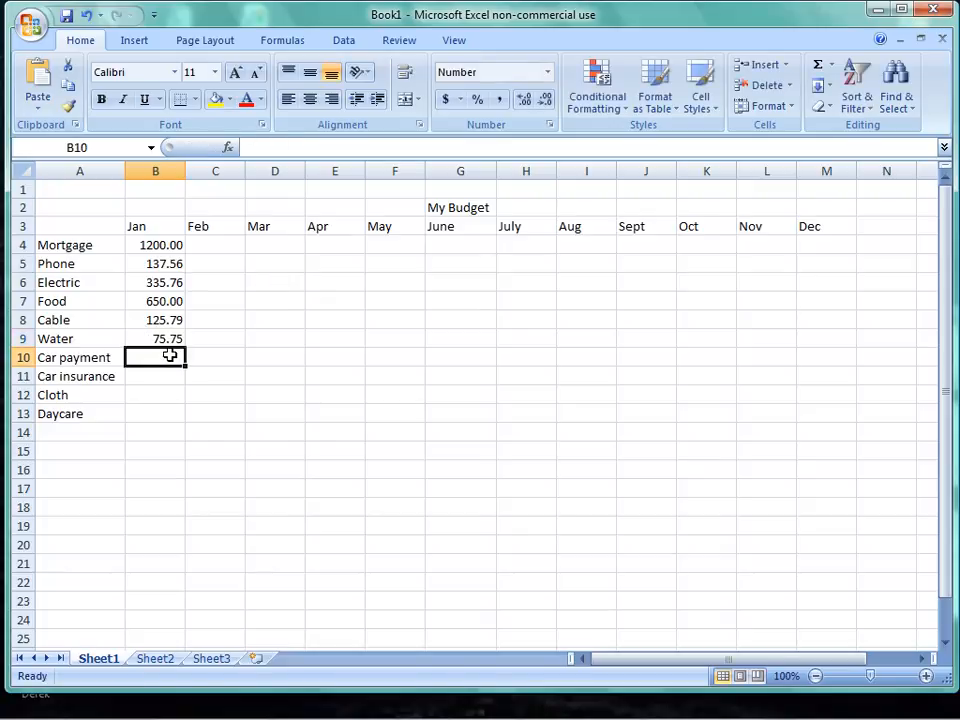
{"action": "type", "text": "49"}
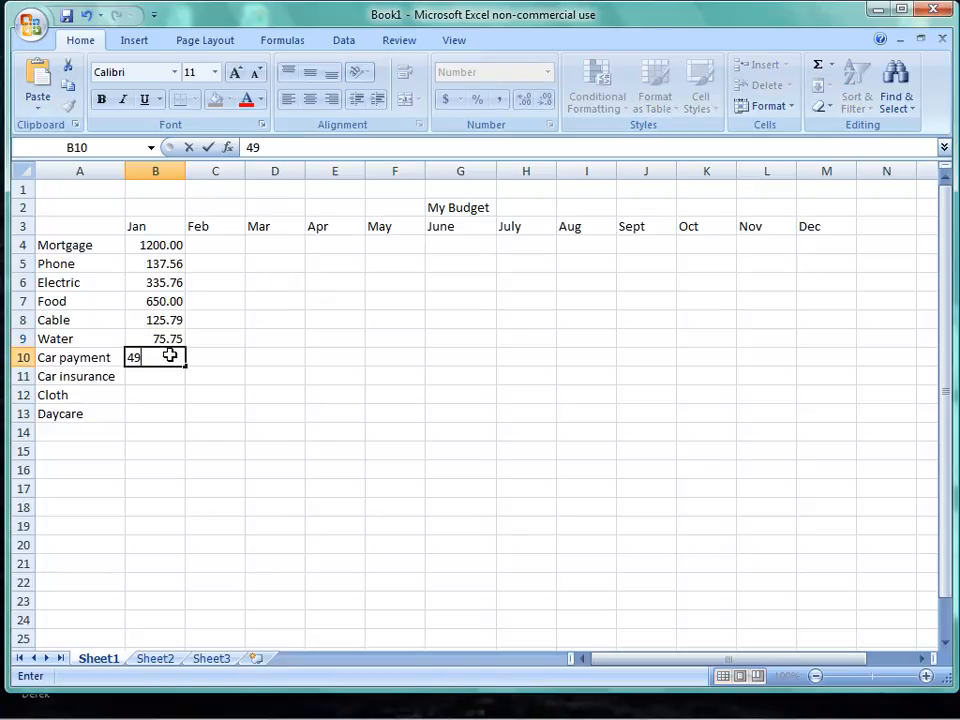
{"action": "type", "text": "9.65"}
- Enter the January amounts for Car insurance, 127.54, and Cloth, 200.00, in cells B11 and B12
{"action": "left_click", "coordinate": [169, 381]}
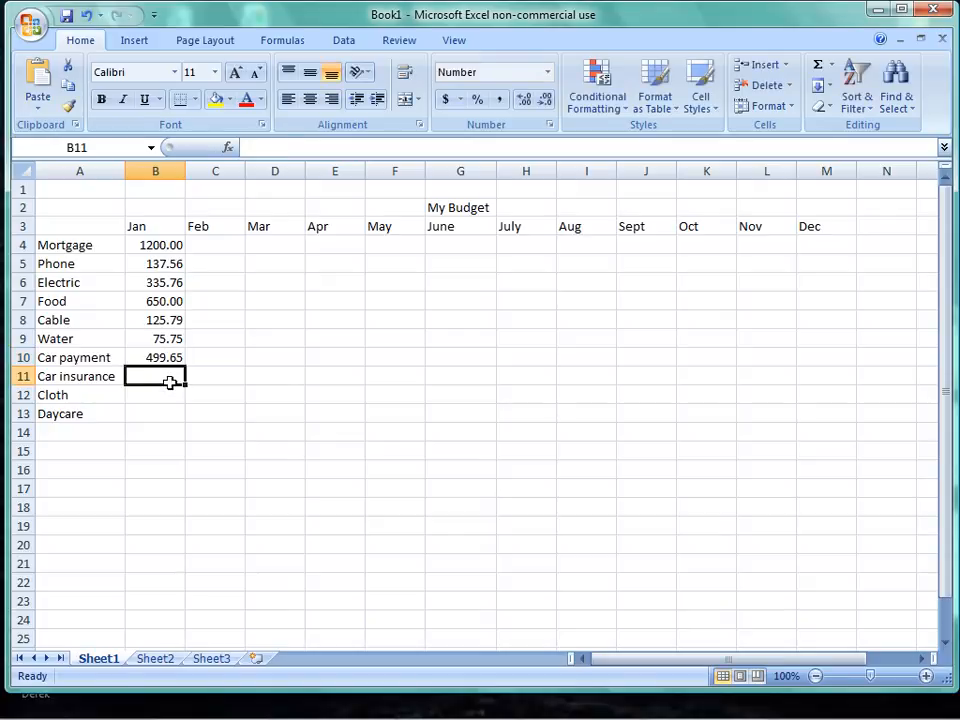
{"action": "type", "text": "127."}
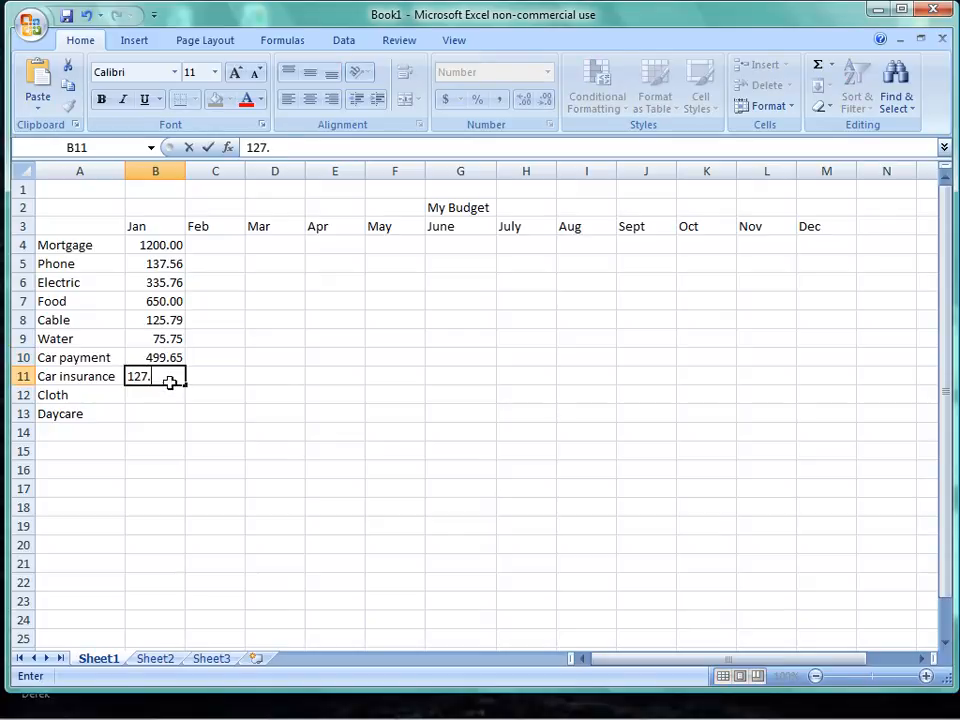
{"action": "type", "text": "54"}
{"action": "left_click", "coordinate": [171, 395]}
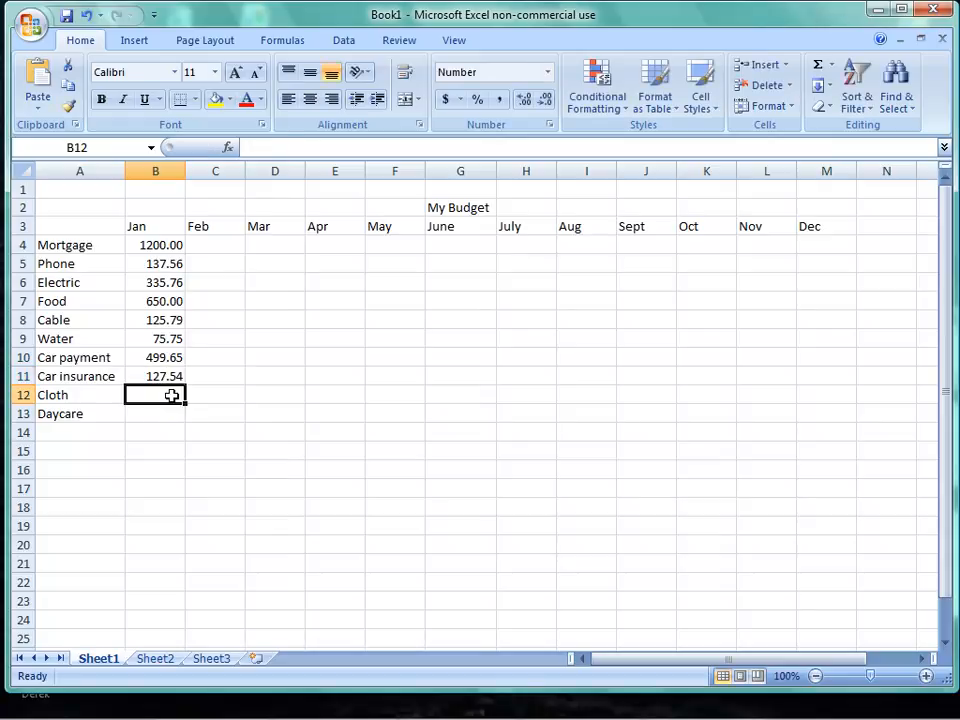
{"action": "type", "text": "2"}
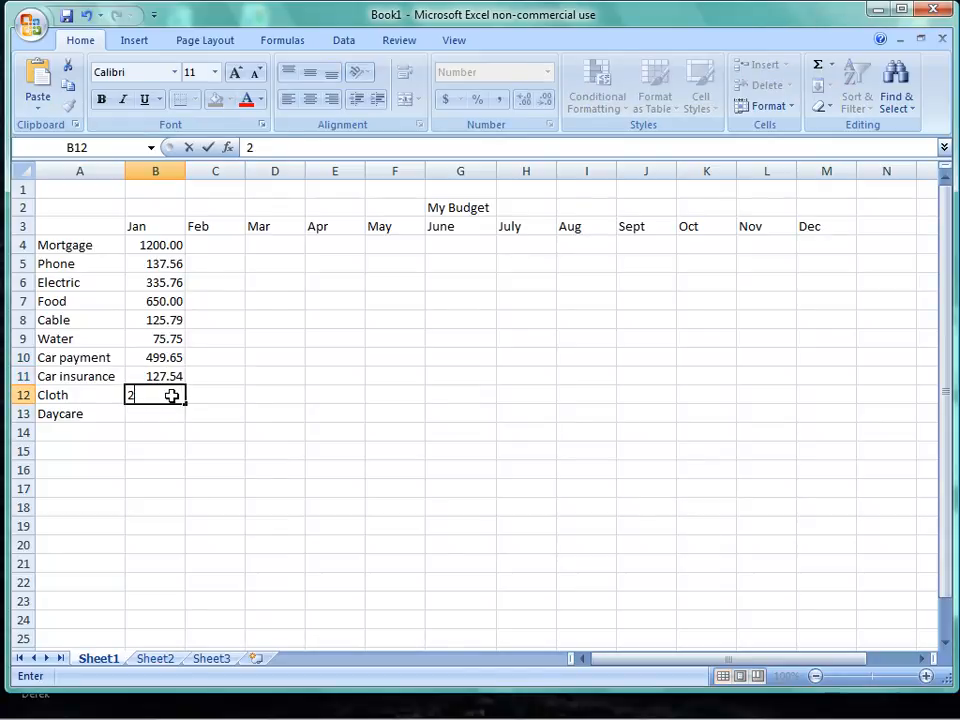
{"action": "type", "text": "00.00"}
- Enter 400.00 as the January Daycare amount in cell B13
{"action": "left_click", "coordinate": [171, 410]}
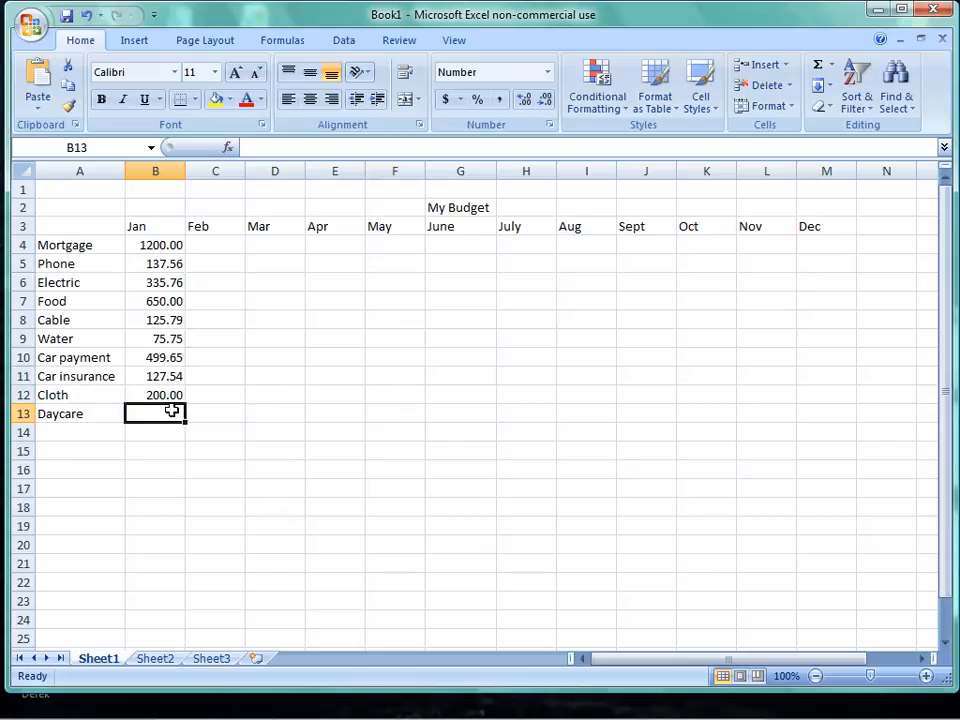
{"action": "type", "text": "400.00"}
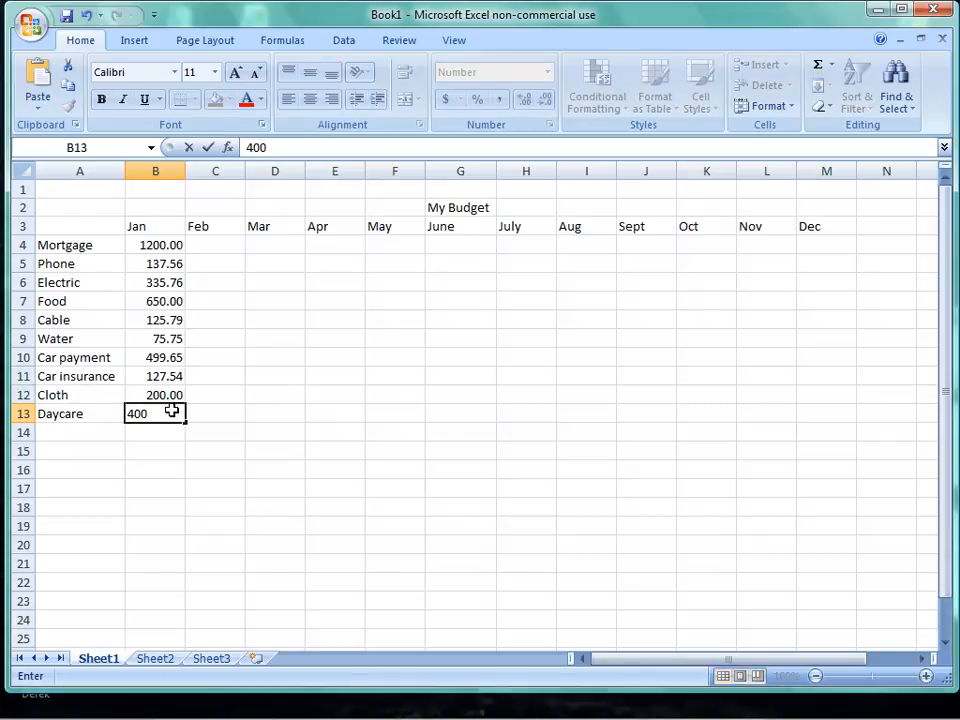
{"action": "left_click", "coordinate": [176, 455]}
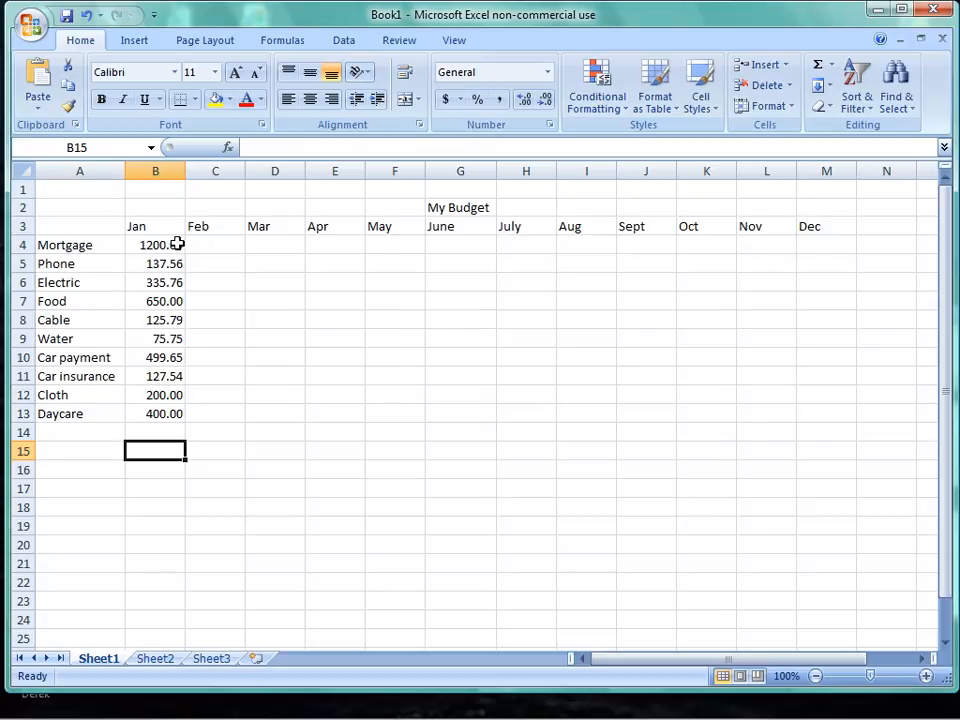
- Copy the January amounts, B4 to B13, and paste them into the February column starting at C4
{"action": "left_click_drag", "start_coordinate": [173, 245], "coordinate": [176, 410]}
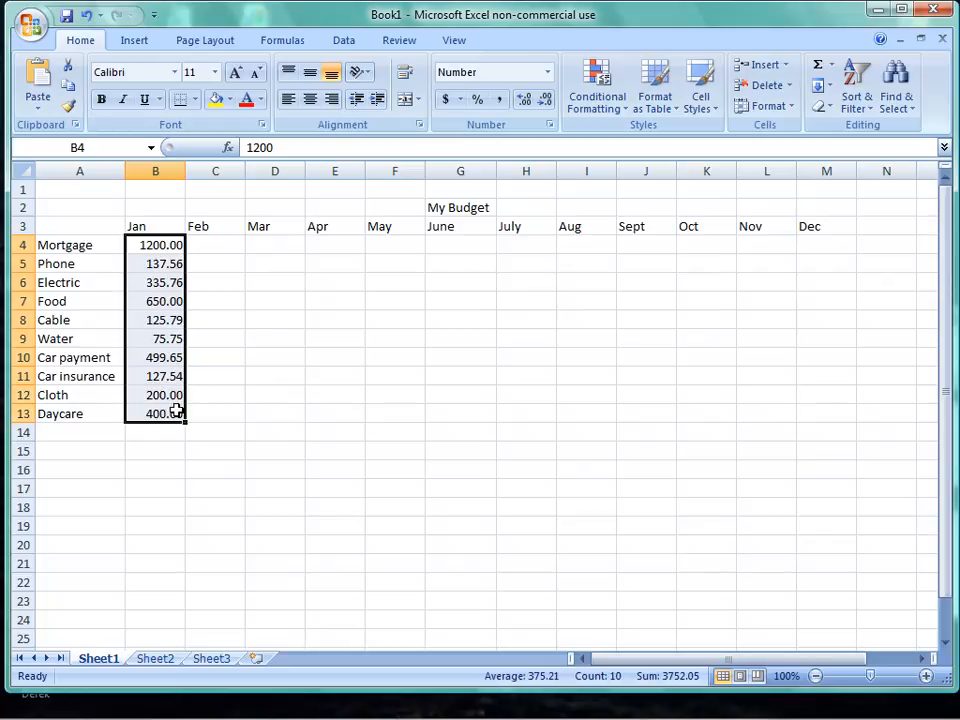
{"action": "right_click", "coordinate": [176, 410]}
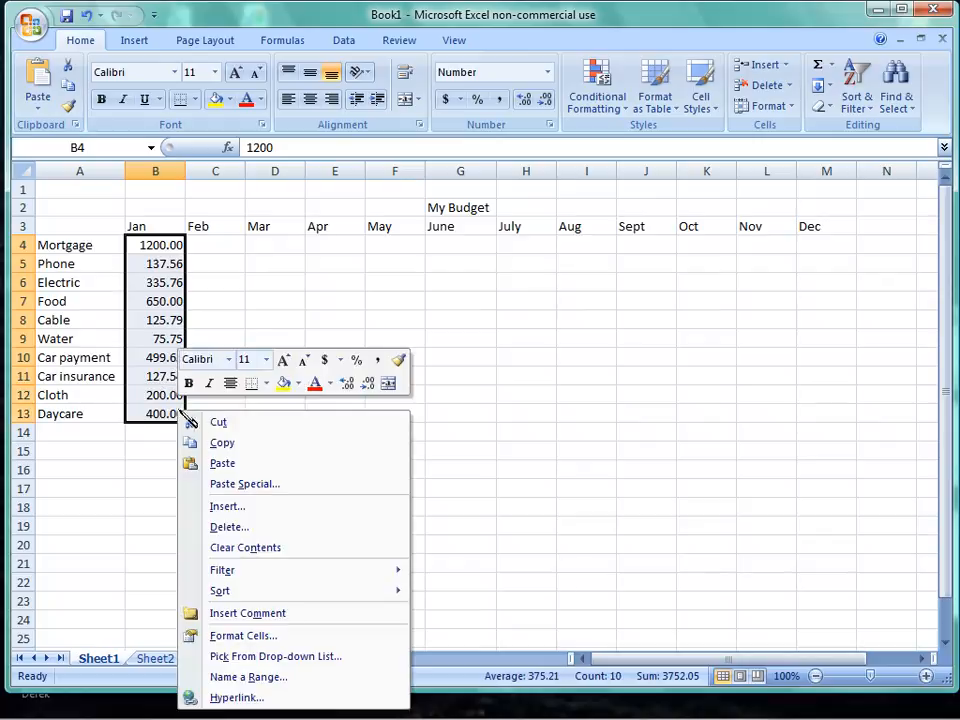
{"action": "left_click", "coordinate": [218, 442]}
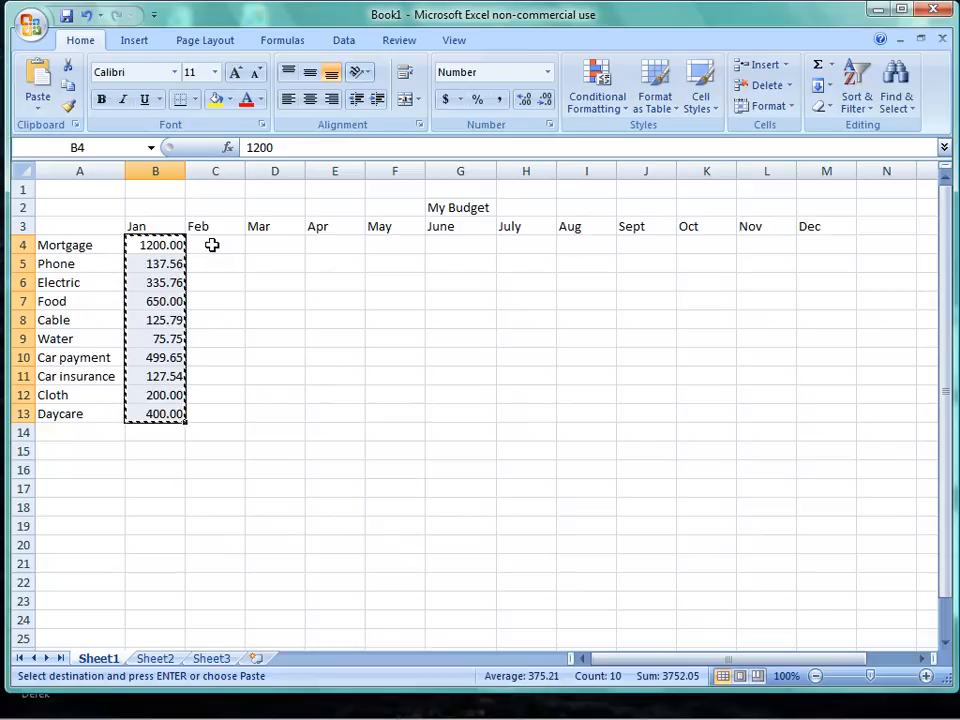
{"action": "left_click", "coordinate": [219, 242]}
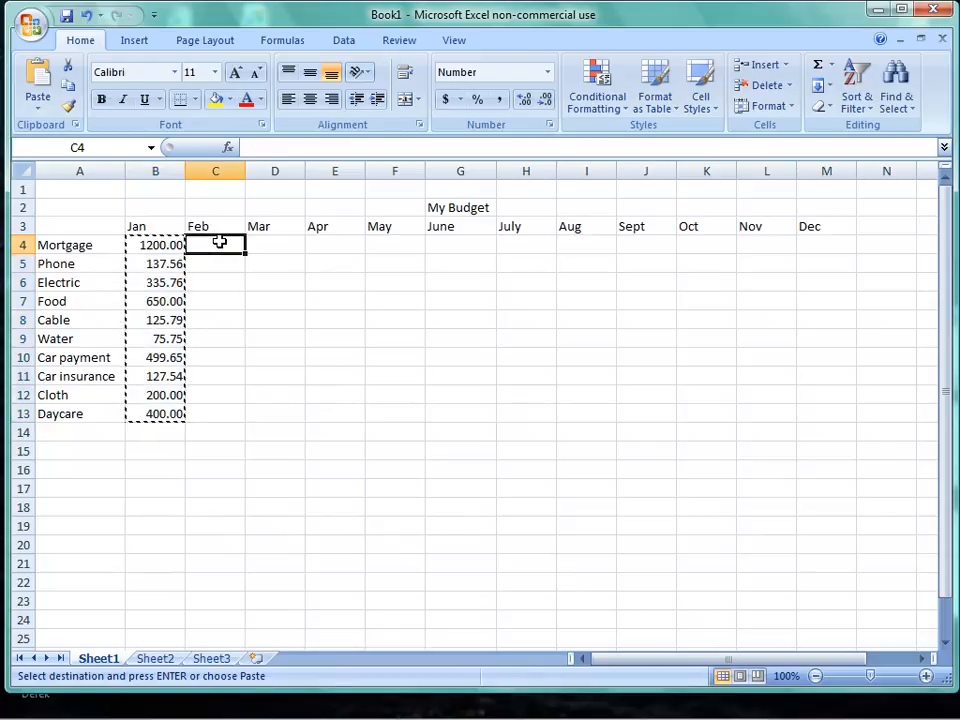
{"action": "right_click", "coordinate": [219, 242]}
{"action": "left_click", "coordinate": [232, 294]}
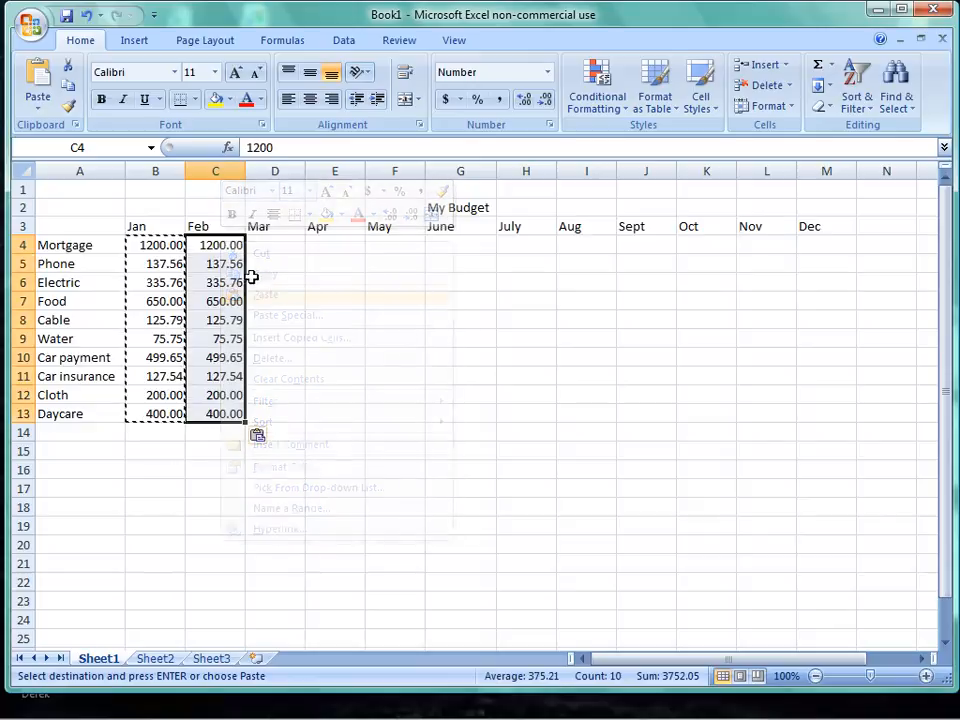
- Paste the copied January amounts into the March and April columns, starting at D4 and E4
{"action": "left_click", "coordinate": [274, 252]}
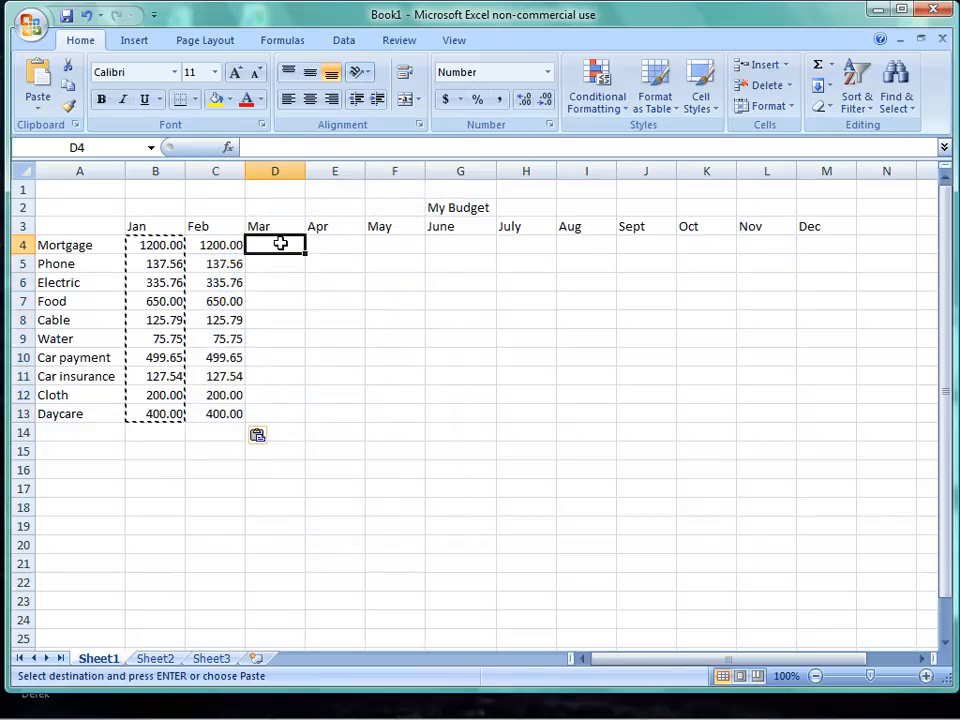
{"action": "right_click", "coordinate": [274, 252]}
{"action": "left_click", "coordinate": [304, 298]}
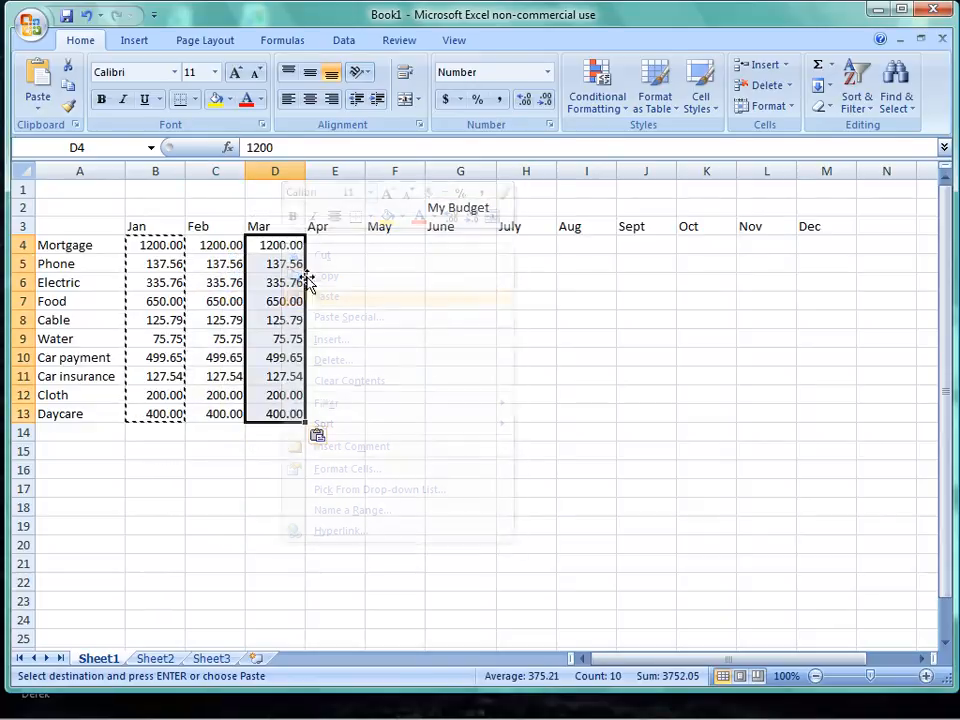
{"action": "left_click", "coordinate": [336, 244]}
{"action": "right_click", "coordinate": [336, 244]}
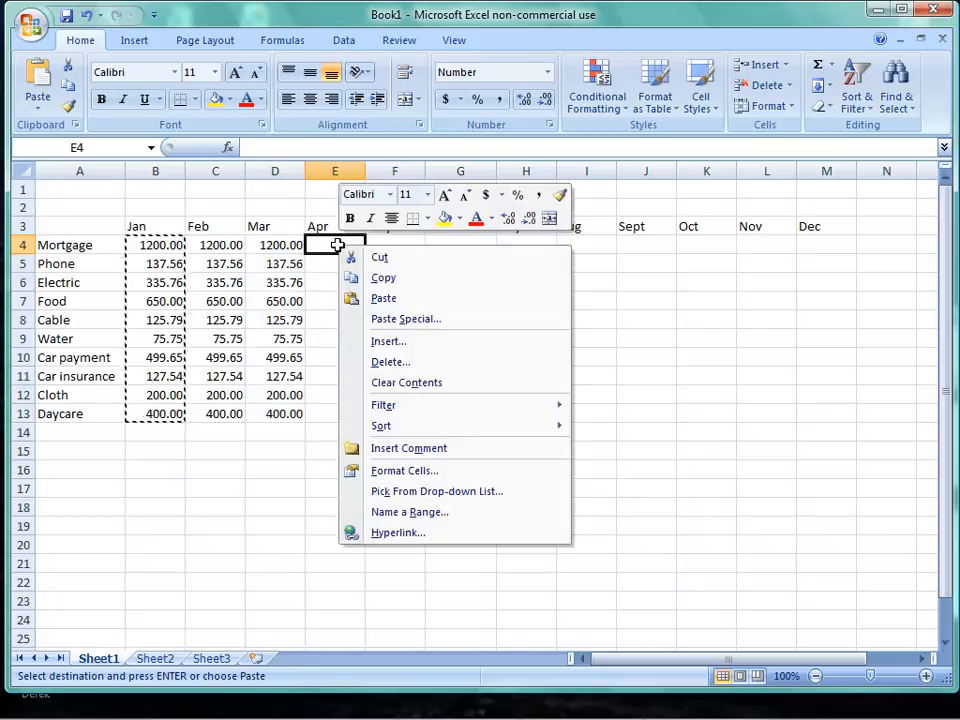
{"action": "left_click", "coordinate": [383, 298]}
- Paste the copied January amounts into the May and June columns, starting at F4 and G4
{"action": "left_click", "coordinate": [395, 245]}
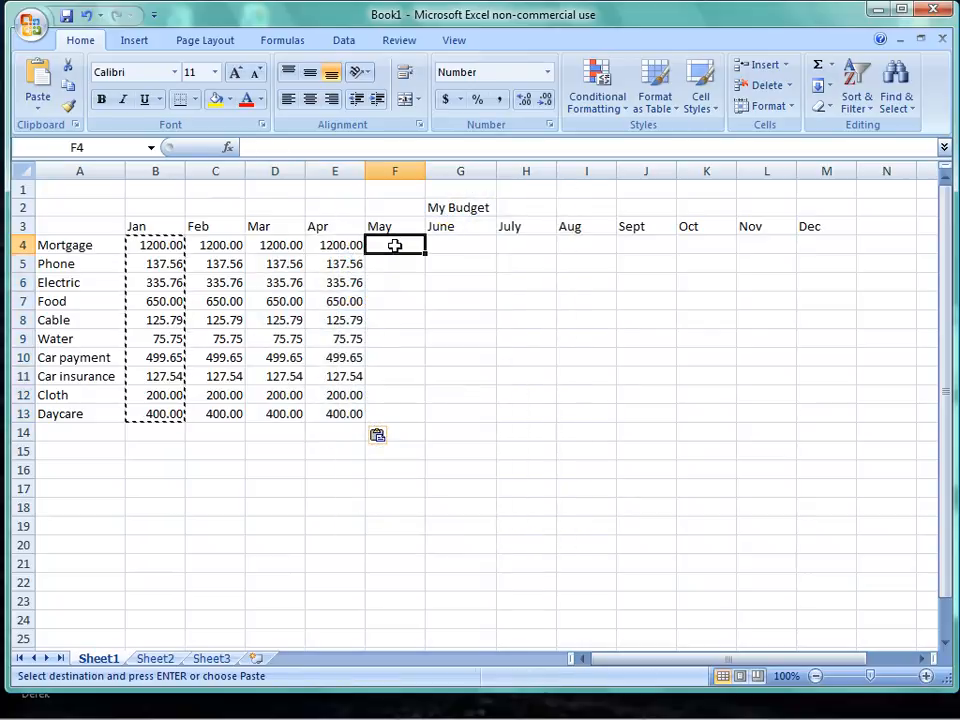
{"action": "right_click", "coordinate": [395, 245]}
{"action": "left_click", "coordinate": [421, 299]}
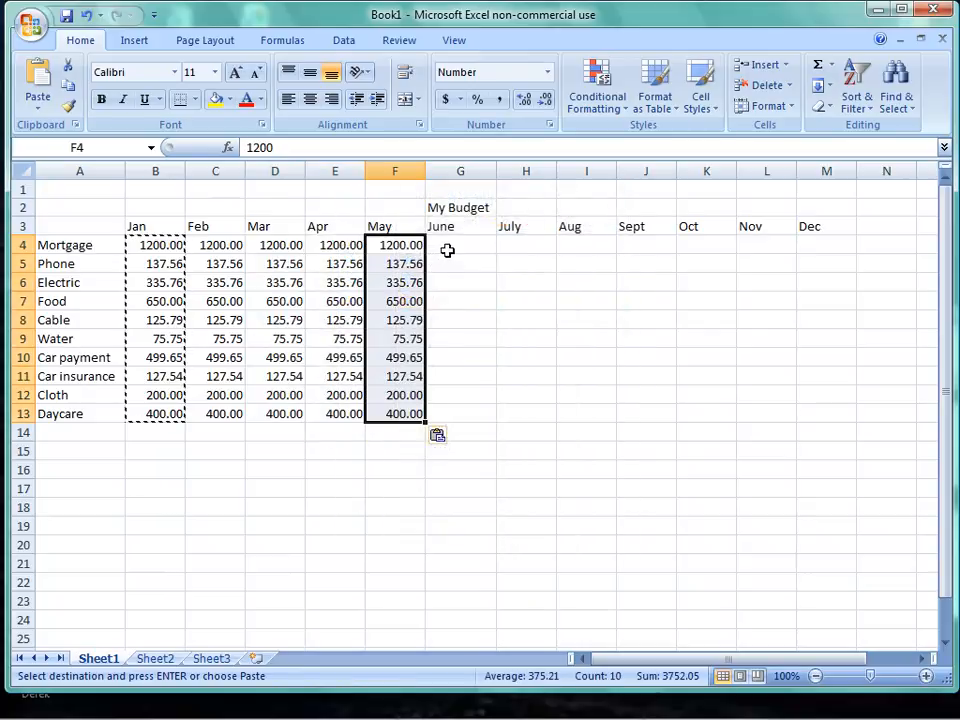
{"action": "left_click", "coordinate": [456, 242]}
{"action": "right_click", "coordinate": [457, 242]}
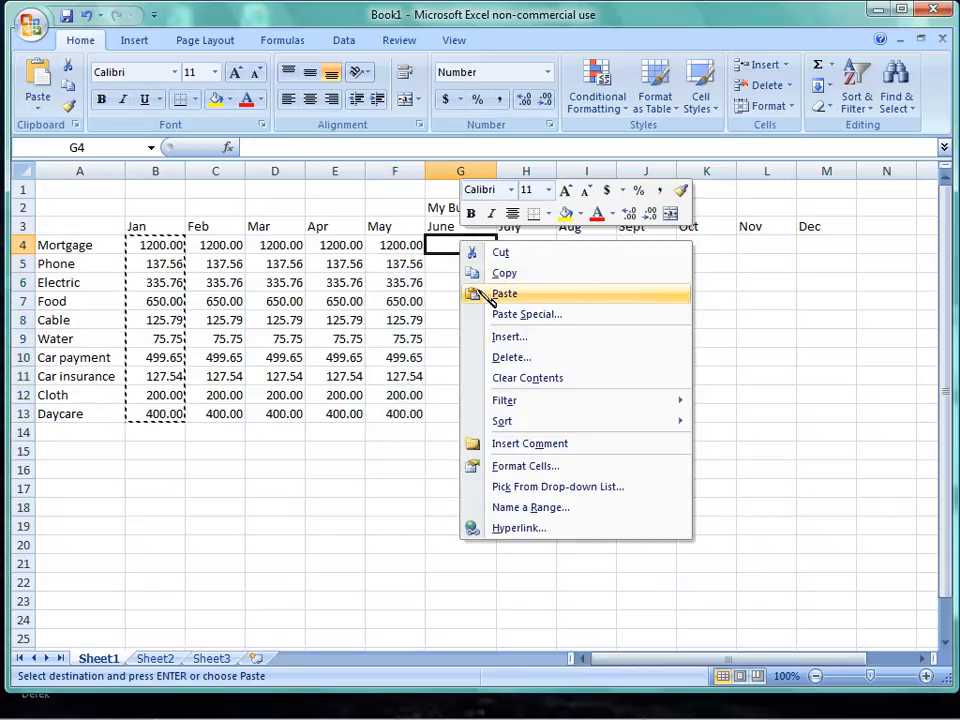
{"action": "left_click", "coordinate": [486, 293]}
- Paste the copied January amounts into the July and August columns, starting at H4 and I4
{"action": "left_click", "coordinate": [521, 242]}
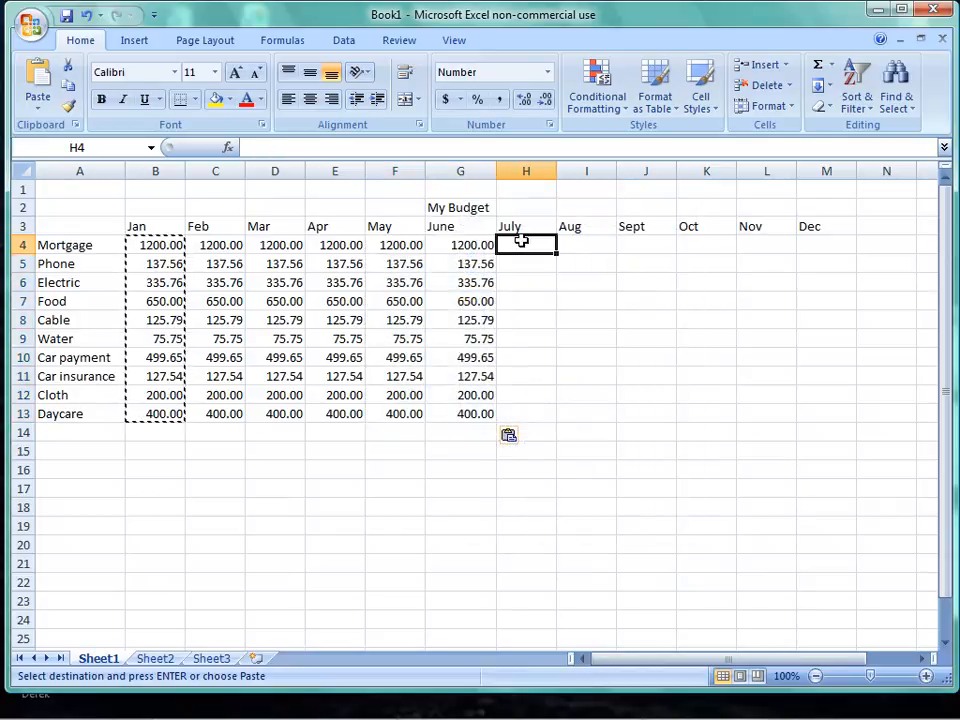
{"action": "right_click", "coordinate": [521, 241]}
{"action": "left_click", "coordinate": [548, 296]}
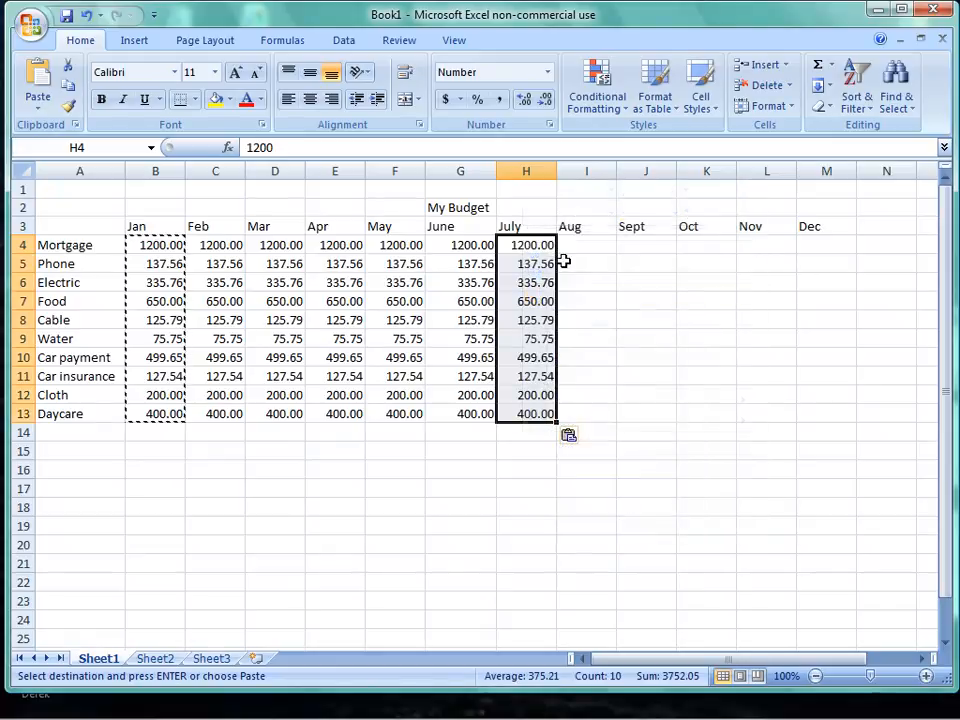
{"action": "left_click", "coordinate": [580, 241]}
{"action": "right_click", "coordinate": [581, 241]}
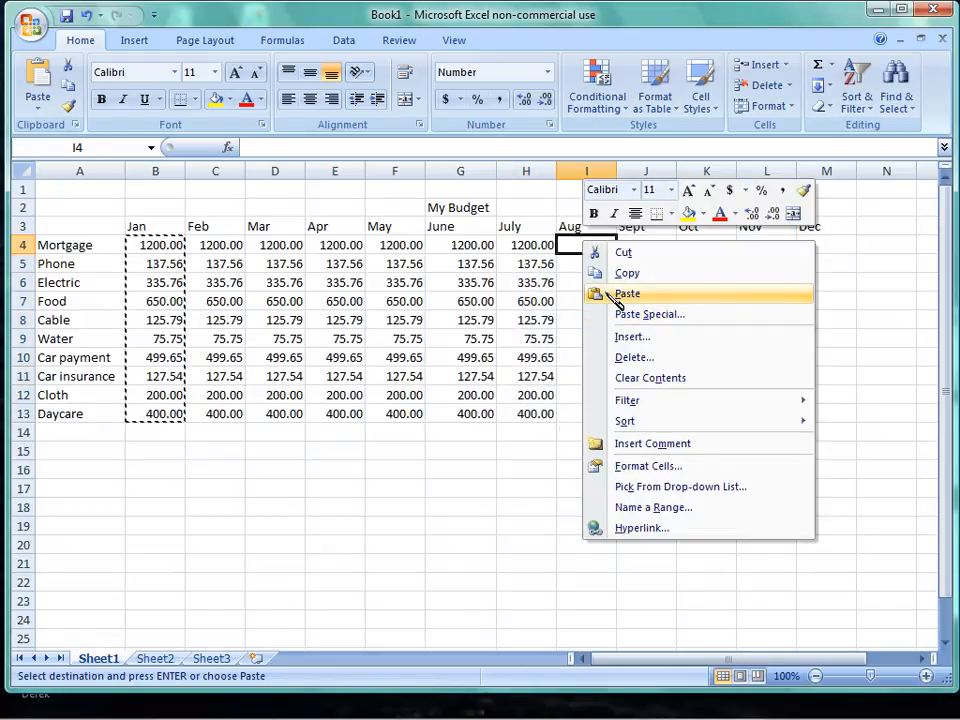
{"action": "left_click", "coordinate": [615, 296]}
- Paste the copied January amounts into the September and October columns, starting at J4 and K4
{"action": "left_click", "coordinate": [645, 242]}
{"action": "right_click", "coordinate": [646, 241]}
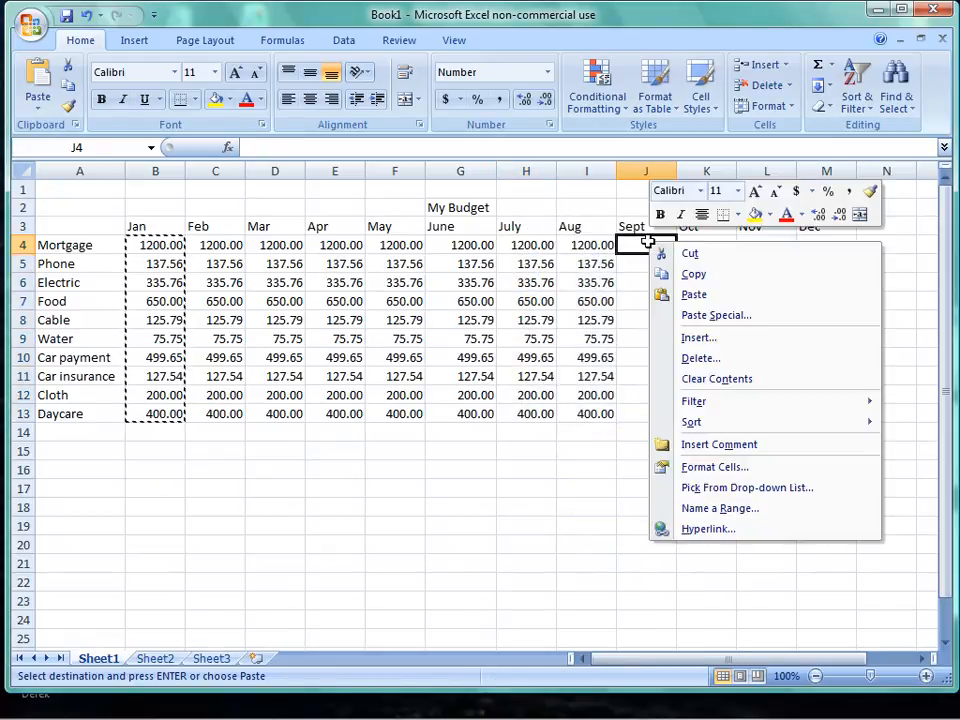
{"action": "left_click", "coordinate": [678, 298]}
{"action": "left_click", "coordinate": [702, 245]}
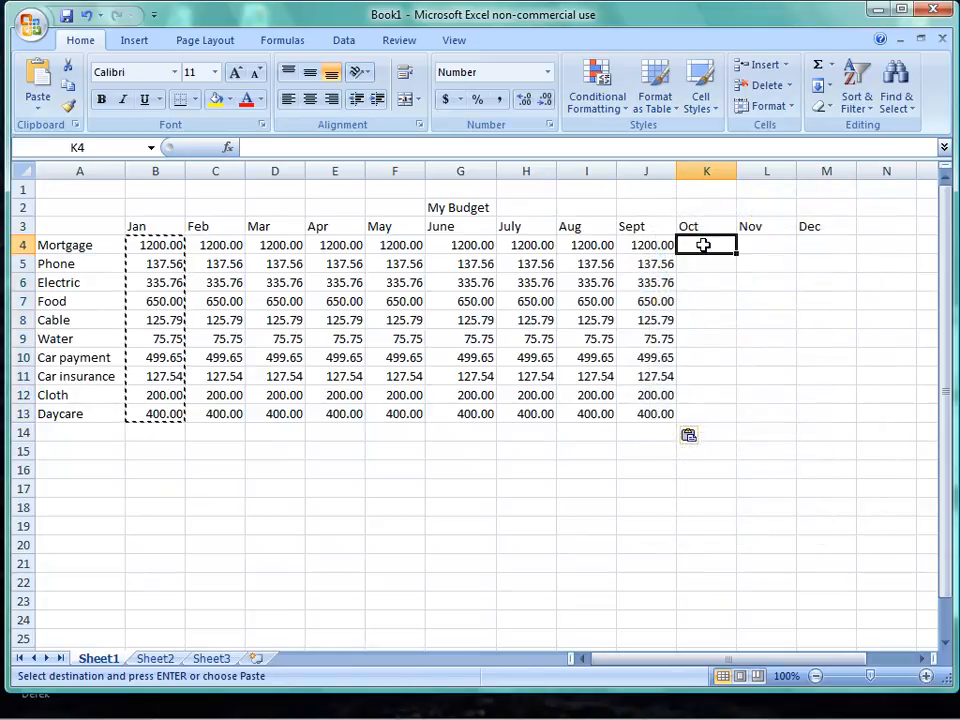
{"action": "right_click", "coordinate": [704, 244]}
{"action": "left_click", "coordinate": [738, 298]}
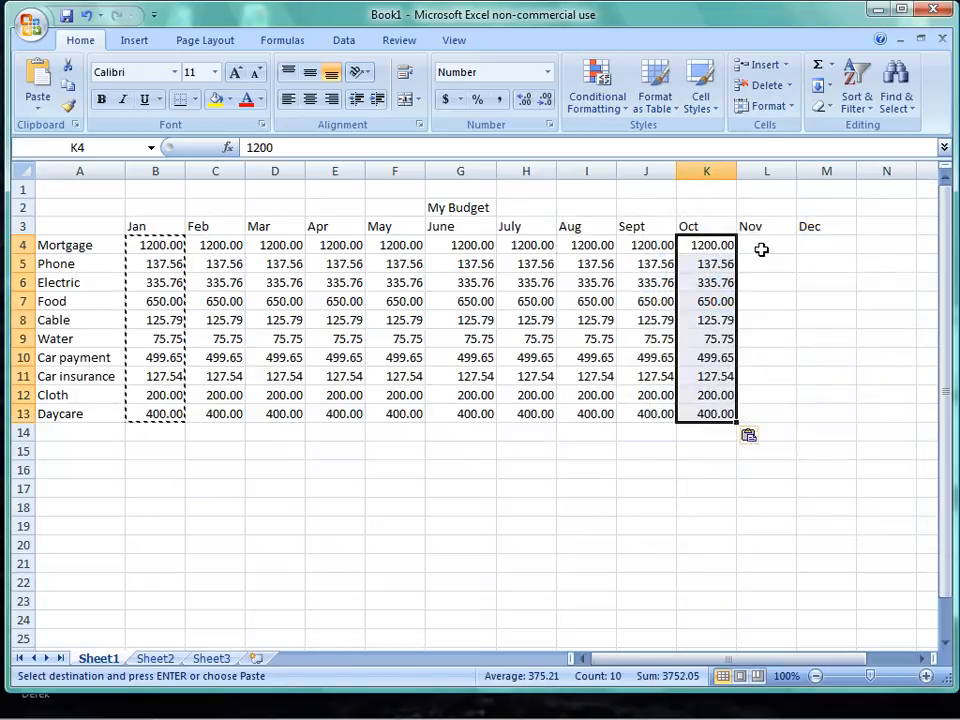
- Paste the copied January amounts into the November and December columns, starting at L4 and M4
{"action": "left_click", "coordinate": [760, 250]}
{"action": "right_click", "coordinate": [760, 250]}
{"action": "left_click", "coordinate": [782, 304]}
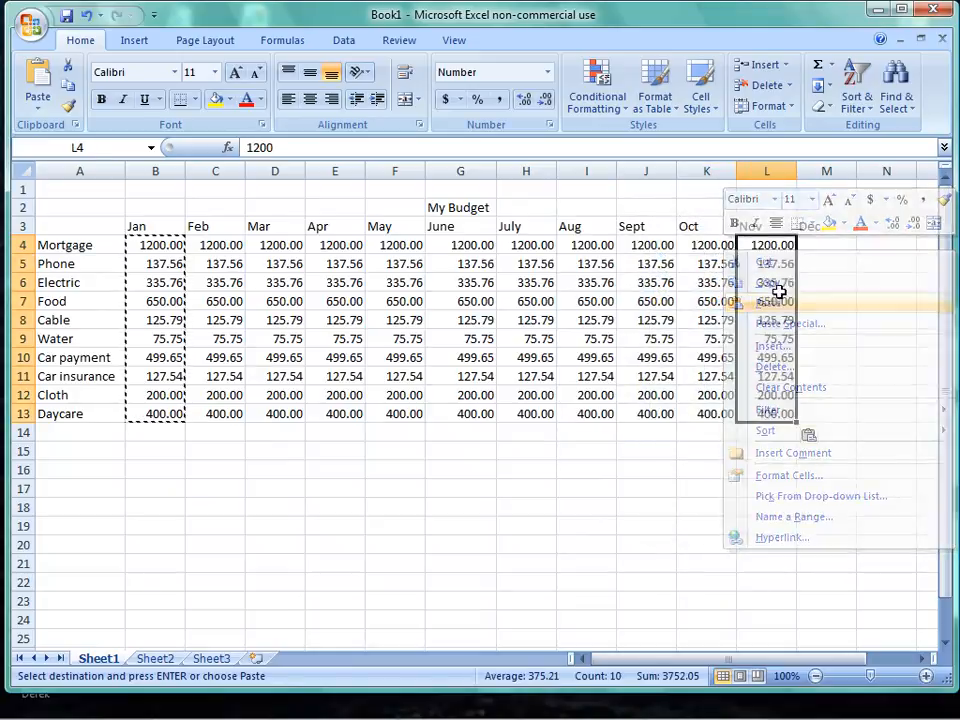
{"action": "left_click", "coordinate": [817, 245]}
{"action": "right_click", "coordinate": [817, 245]}
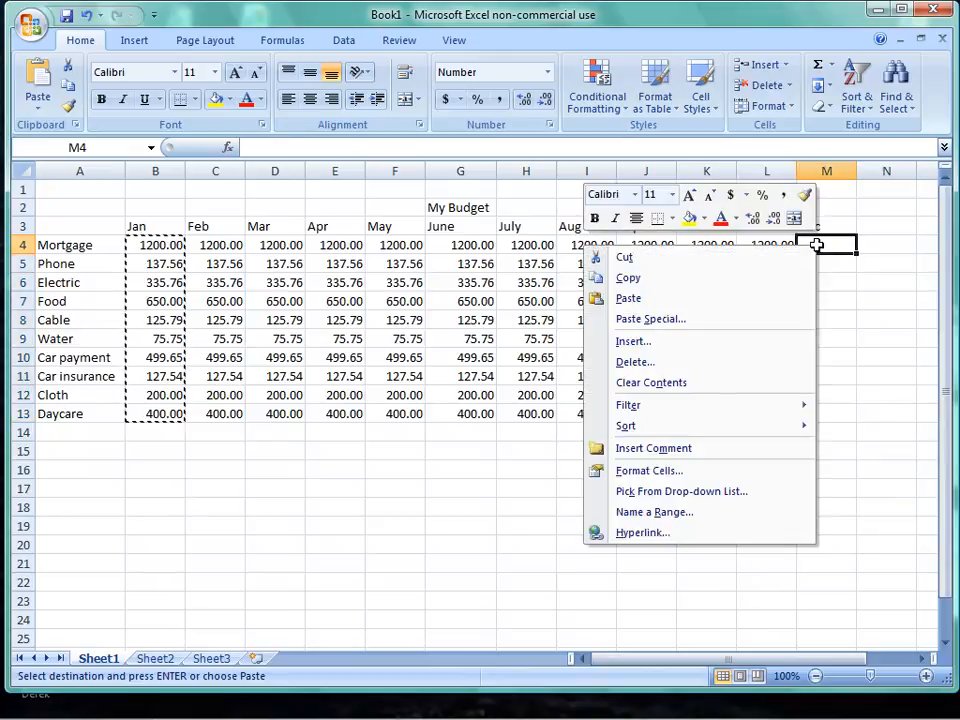
{"action": "left_click", "coordinate": [798, 304]}
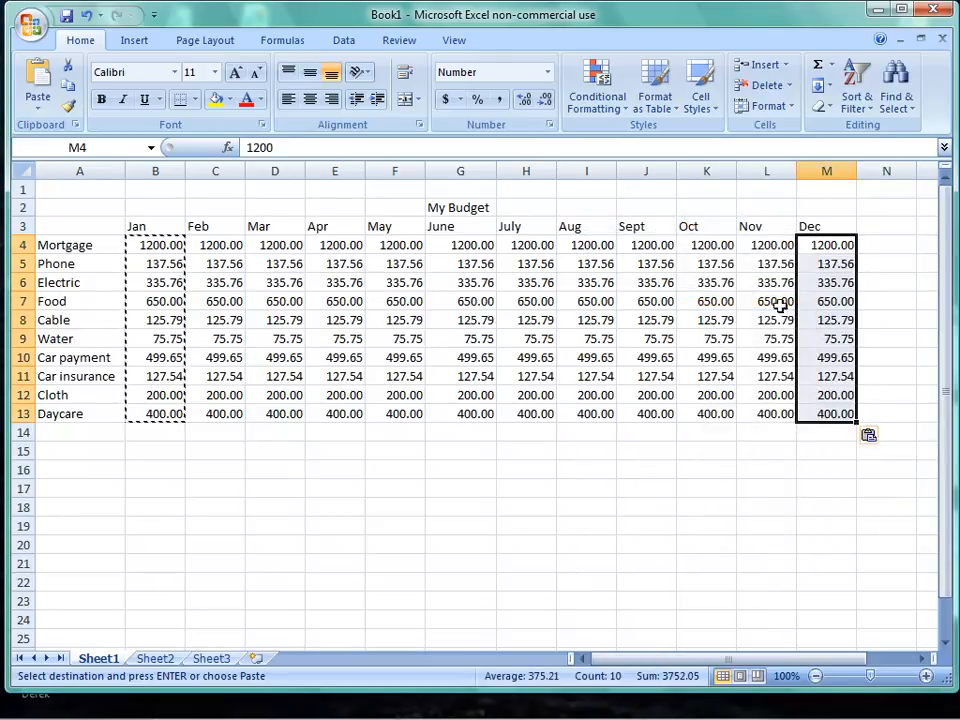
- Format the cells B14:M14 below the monthly amounts as Number with two decimal places
{"action": "left_click", "coordinate": [512, 508]}
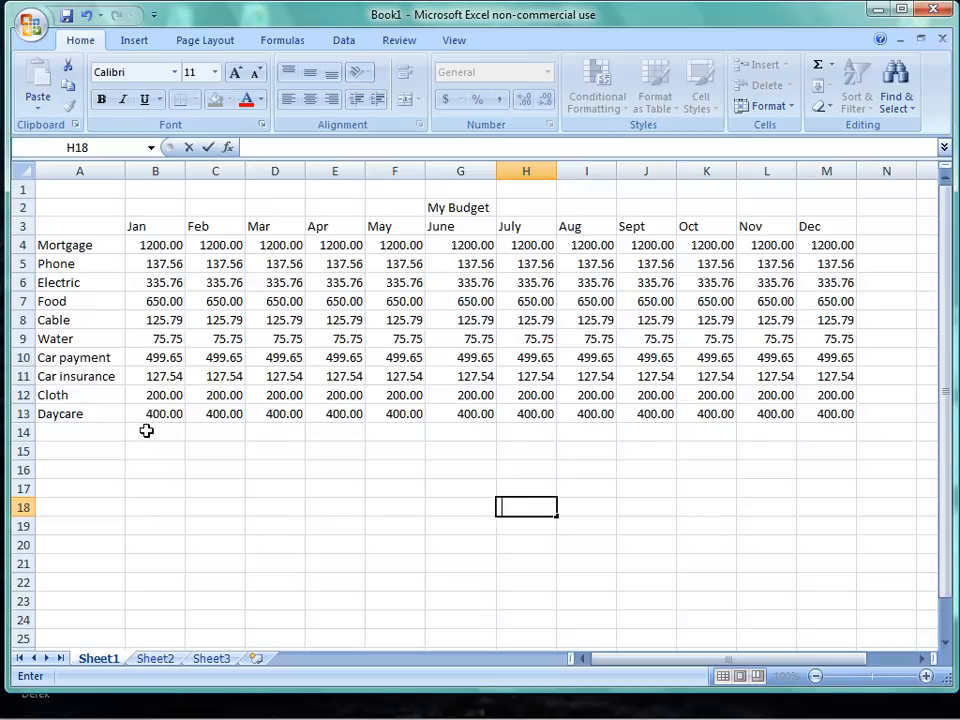
{"action": "left_click_drag", "start_coordinate": [146, 430], "coordinate": [827, 436]}
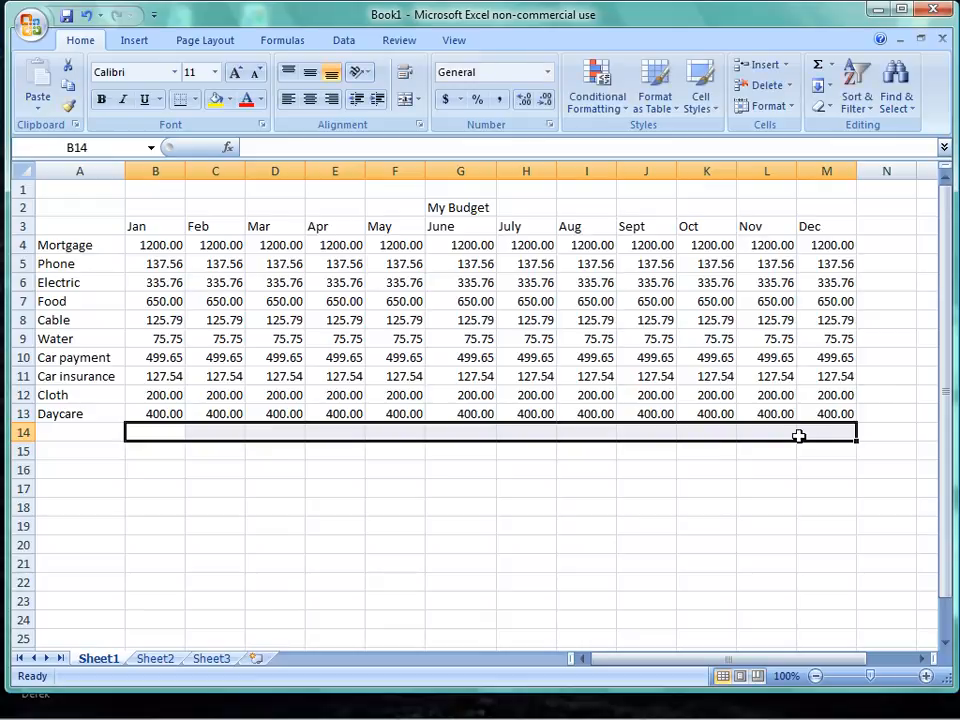
{"action": "right_click", "coordinate": [789, 433]}
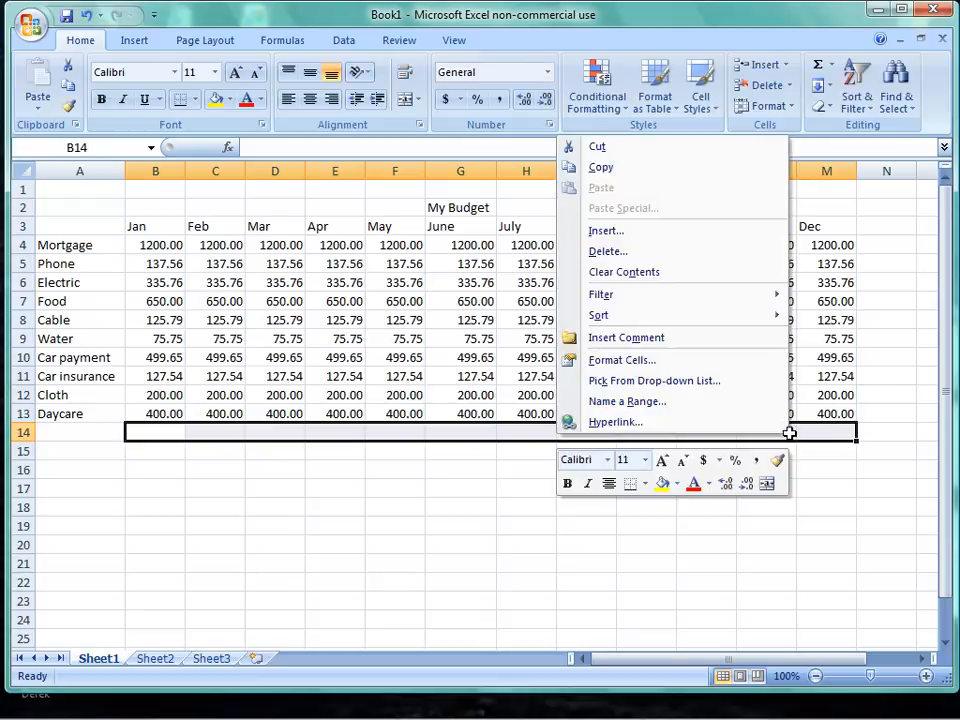
{"action": "left_click", "coordinate": [744, 361]}
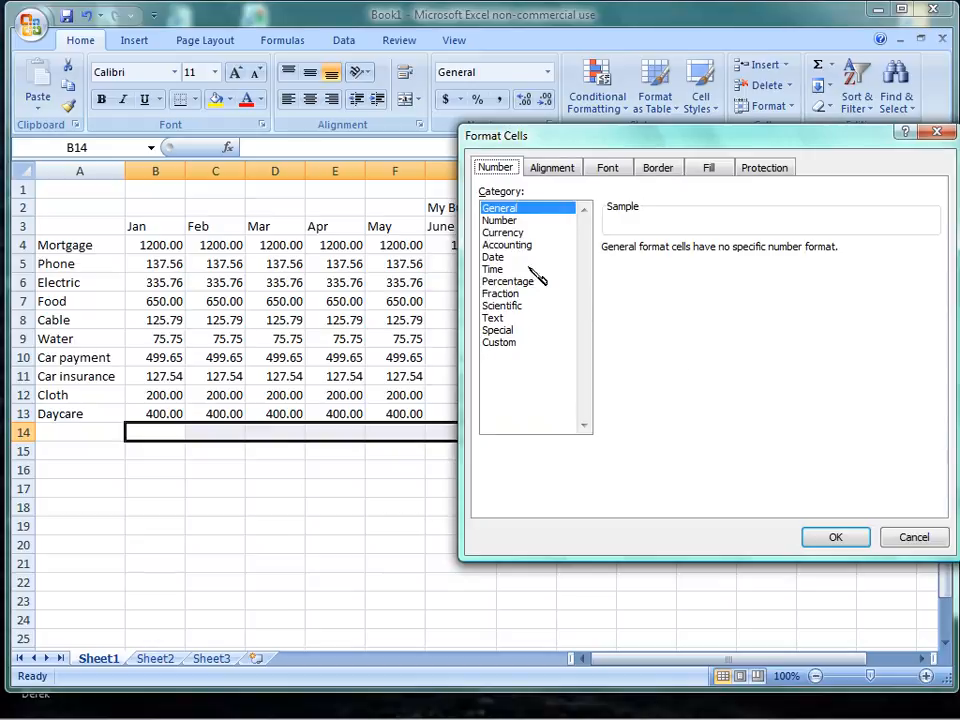
{"action": "left_click", "coordinate": [507, 220]}
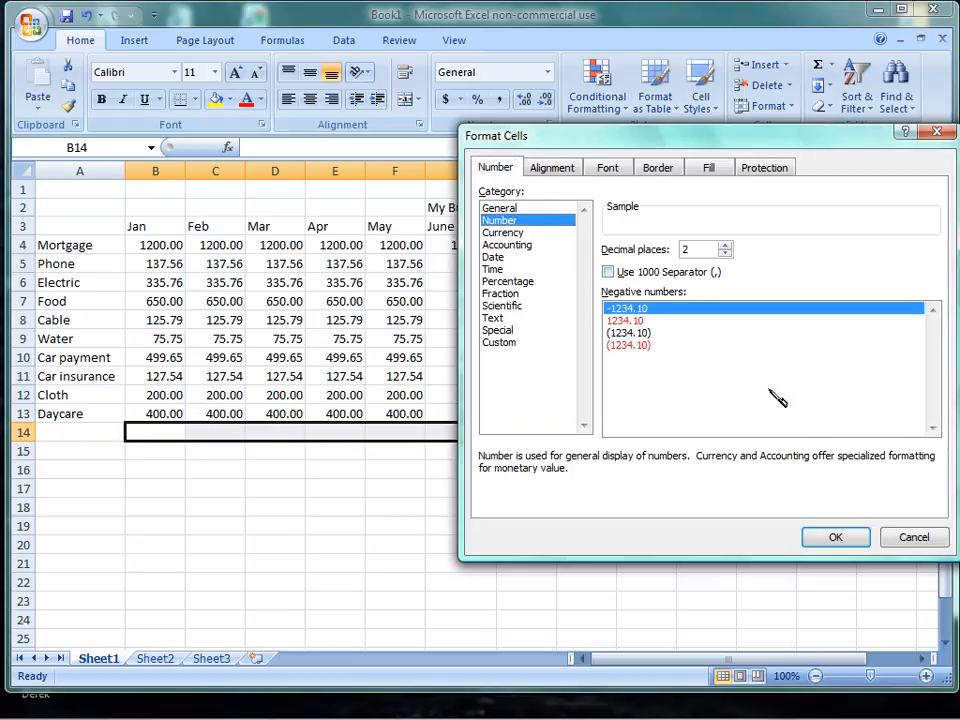
{"action": "left_click", "coordinate": [848, 541]}
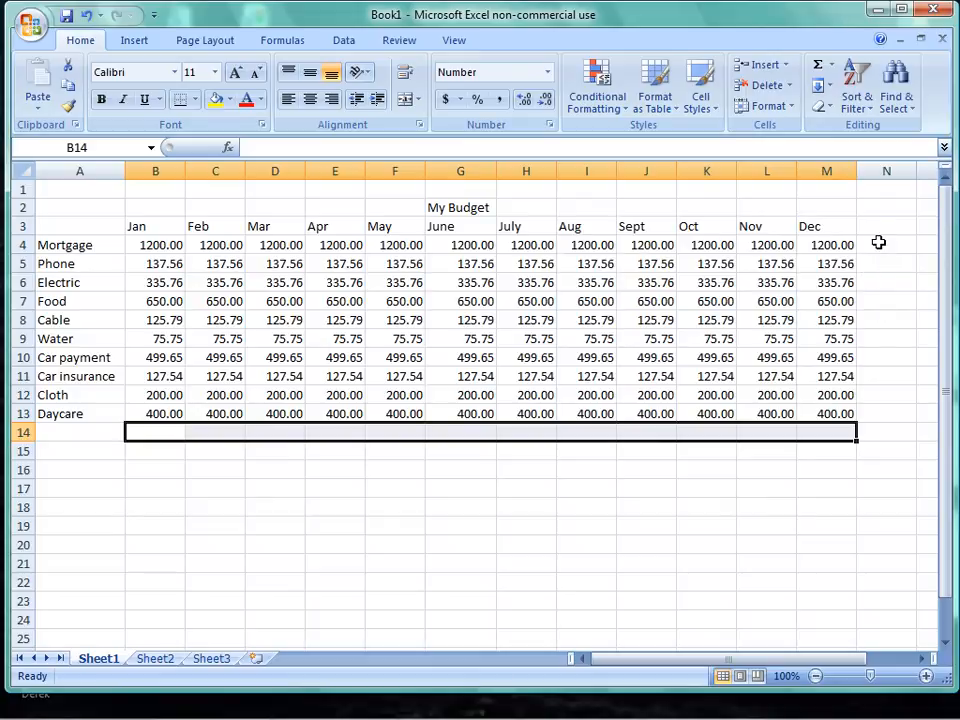
- Format the cells N4:N13 beside the December amounts as Number with two decimal places
{"action": "left_click_drag", "start_coordinate": [878, 243], "coordinate": [888, 407]}
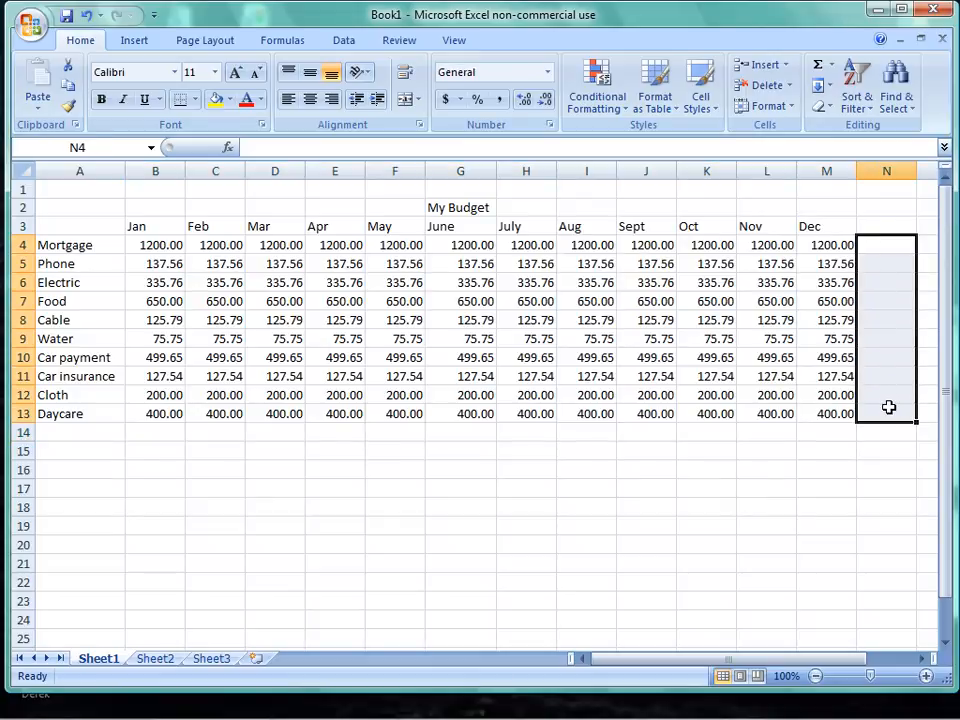
{"action": "right_click", "coordinate": [888, 407]}
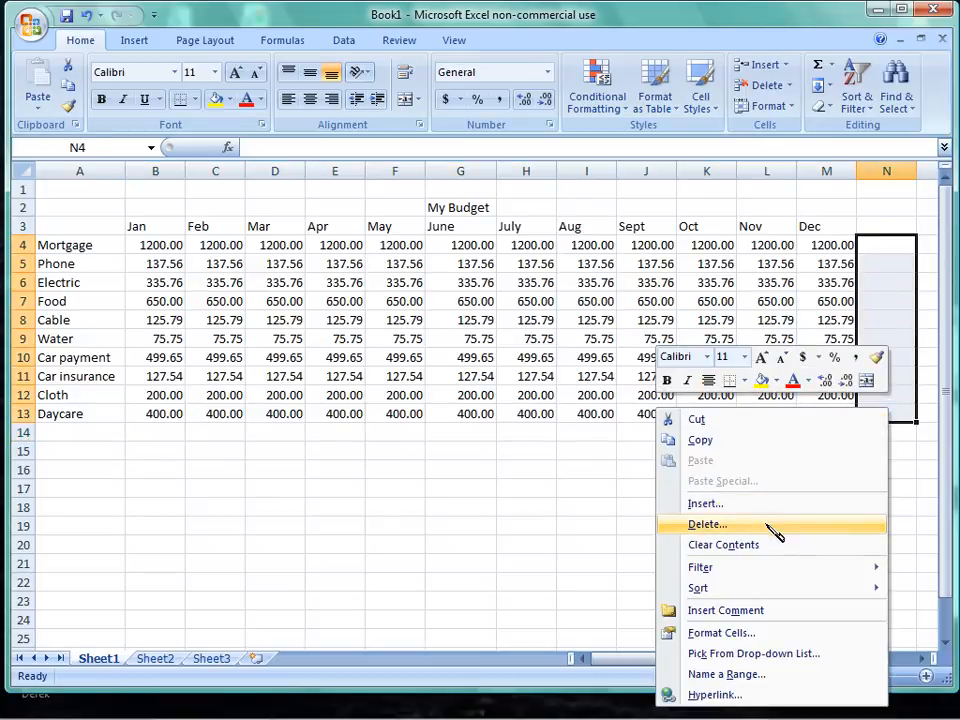
{"action": "left_click", "coordinate": [740, 634]}
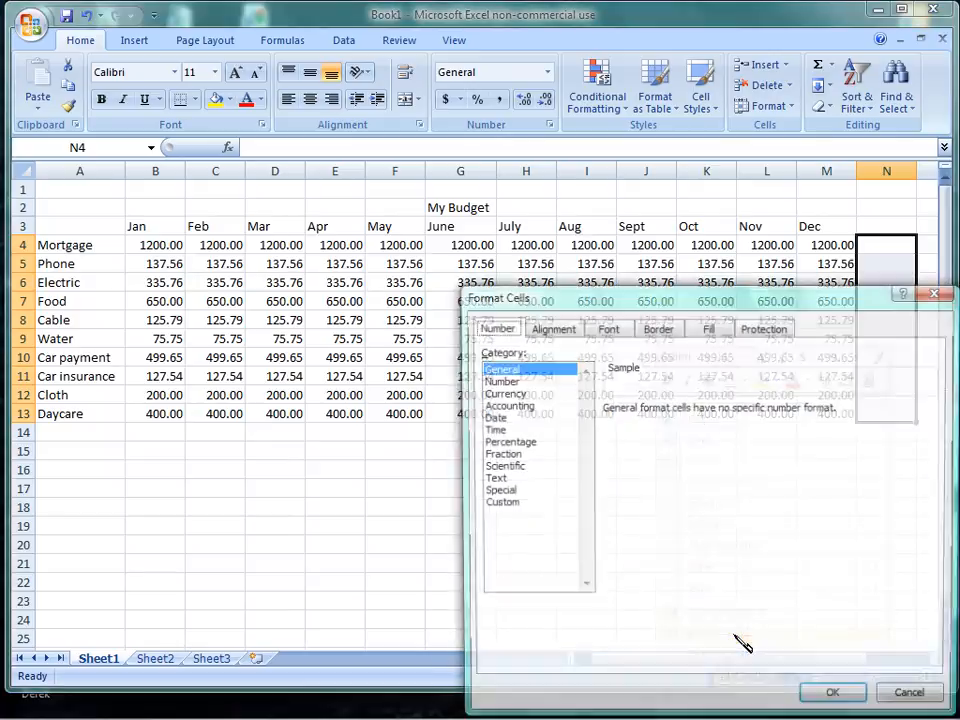
{"action": "left_click", "coordinate": [512, 383]}
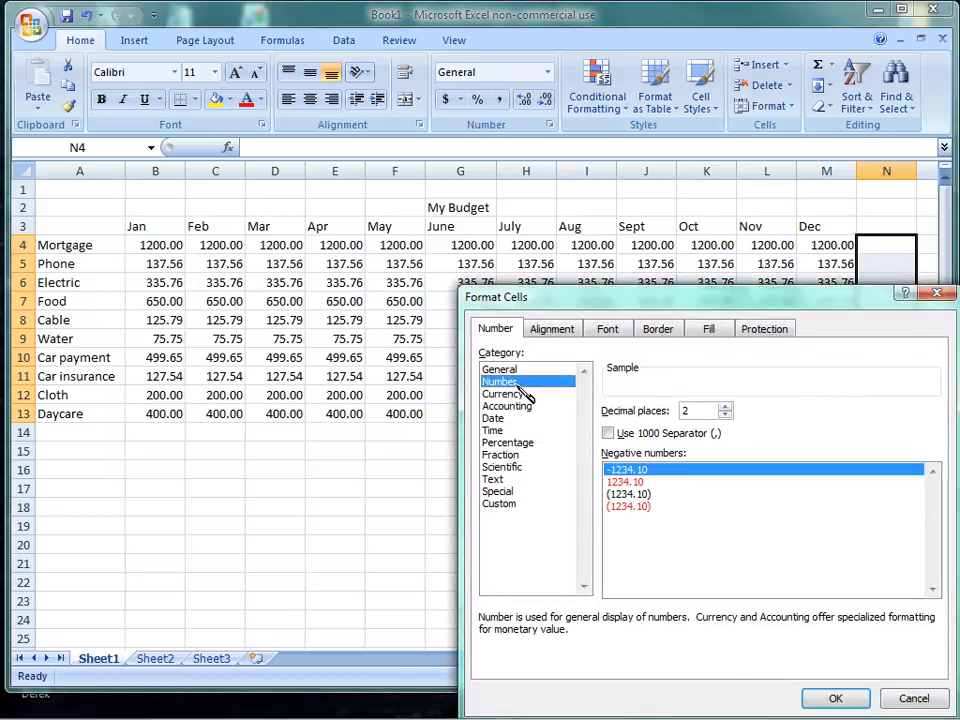
{"action": "left_click", "coordinate": [835, 697]}
{"action": "left_click", "coordinate": [570, 598]}
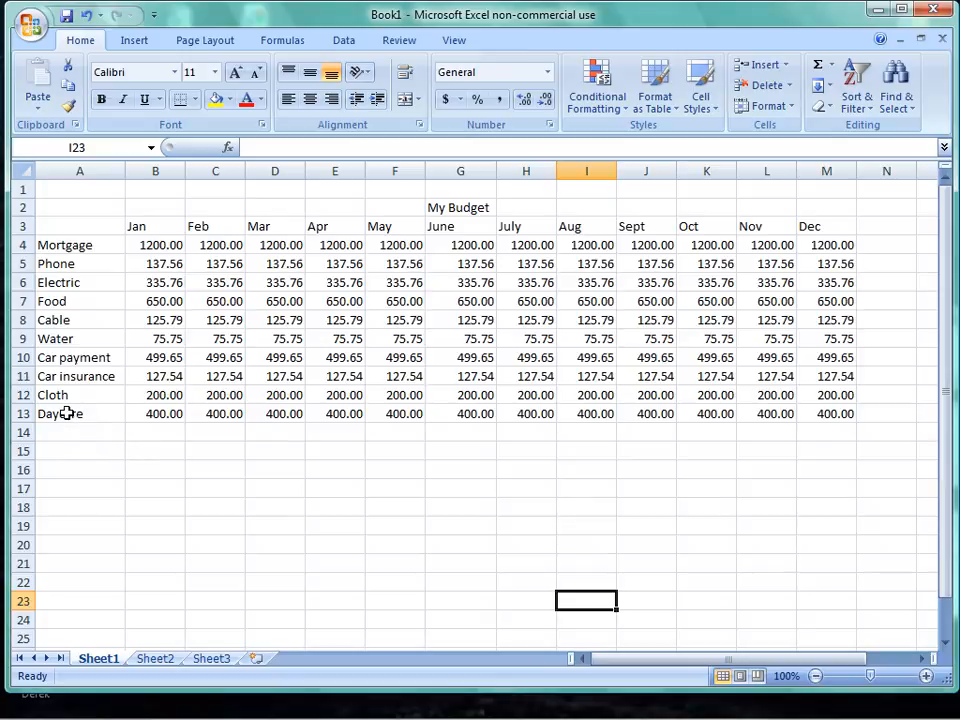
- Try underlining the Daycare row across A13:M13, and undo the underline
{"action": "left_click_drag", "start_coordinate": [66, 413], "coordinate": [824, 410]}
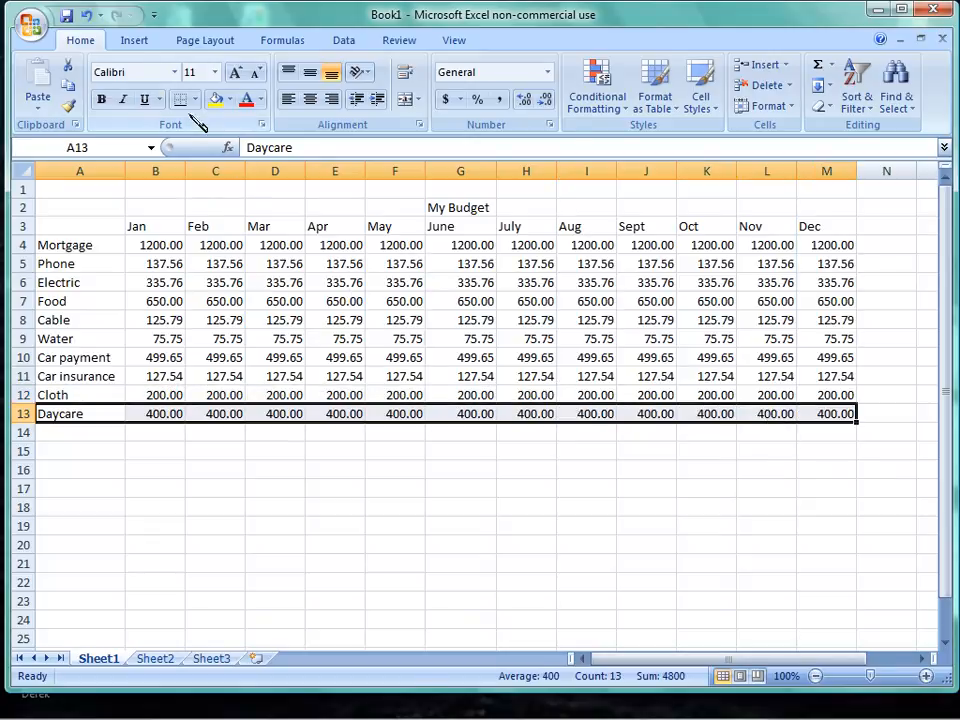
{"action": "left_click", "coordinate": [146, 99]}
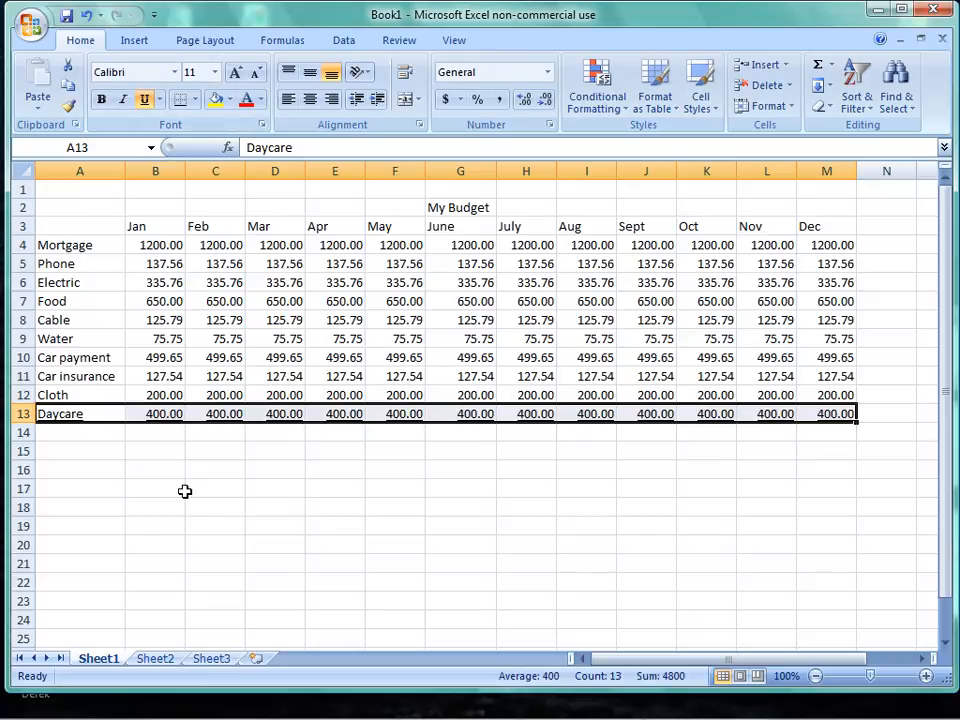
{"action": "left_click", "coordinate": [185, 491]}
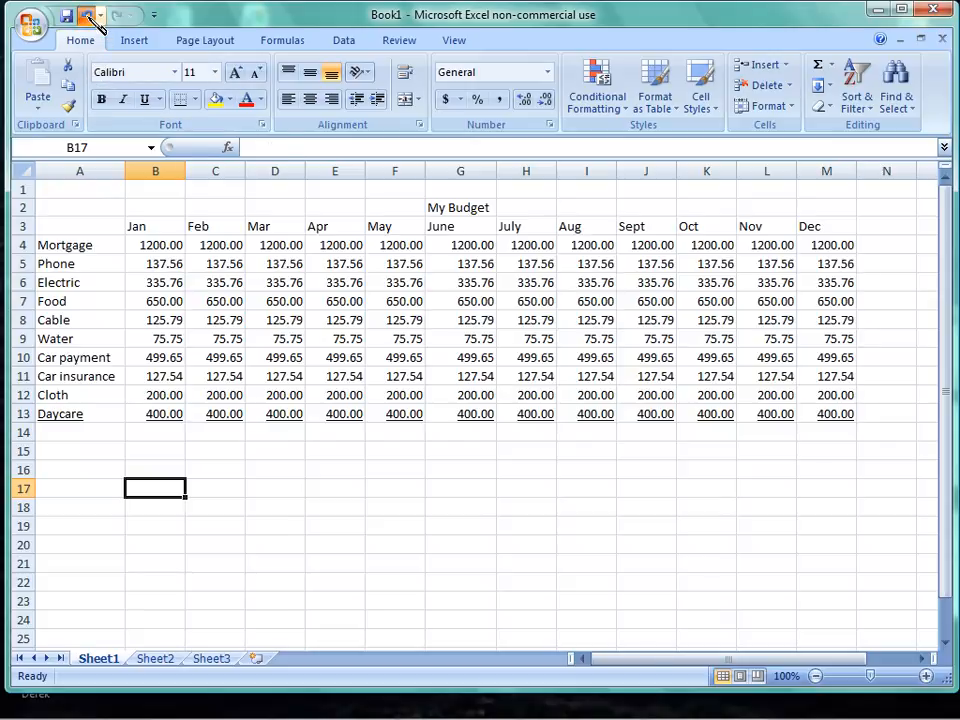
{"action": "left_click", "coordinate": [87, 16]}
{"action": "left_click", "coordinate": [73, 467]}
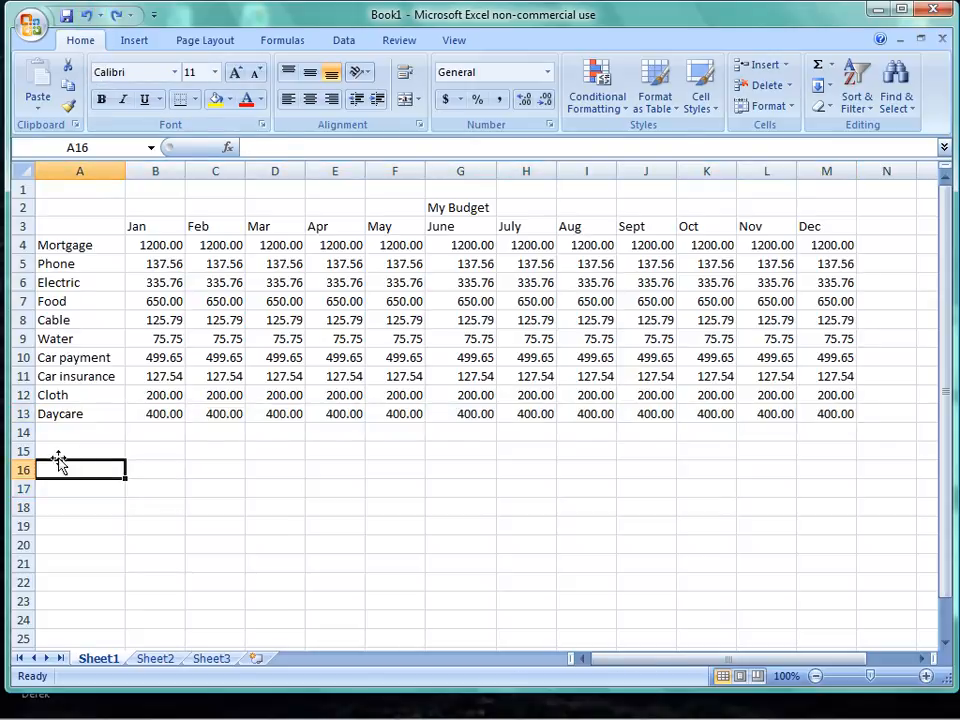
- Format the two blank rows below Daycare, A14:M15, as Number with two decimal places
{"action": "left_click_drag", "start_coordinate": [70, 433], "coordinate": [823, 444]}
{"action": "right_click", "coordinate": [823, 444]}
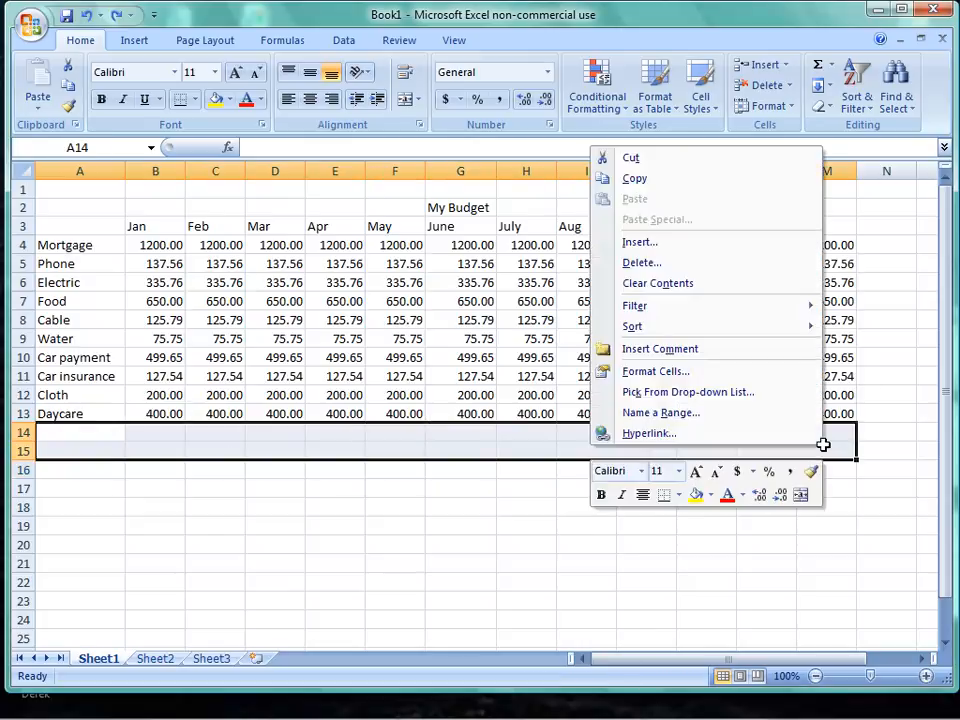
{"action": "left_click", "coordinate": [766, 380]}
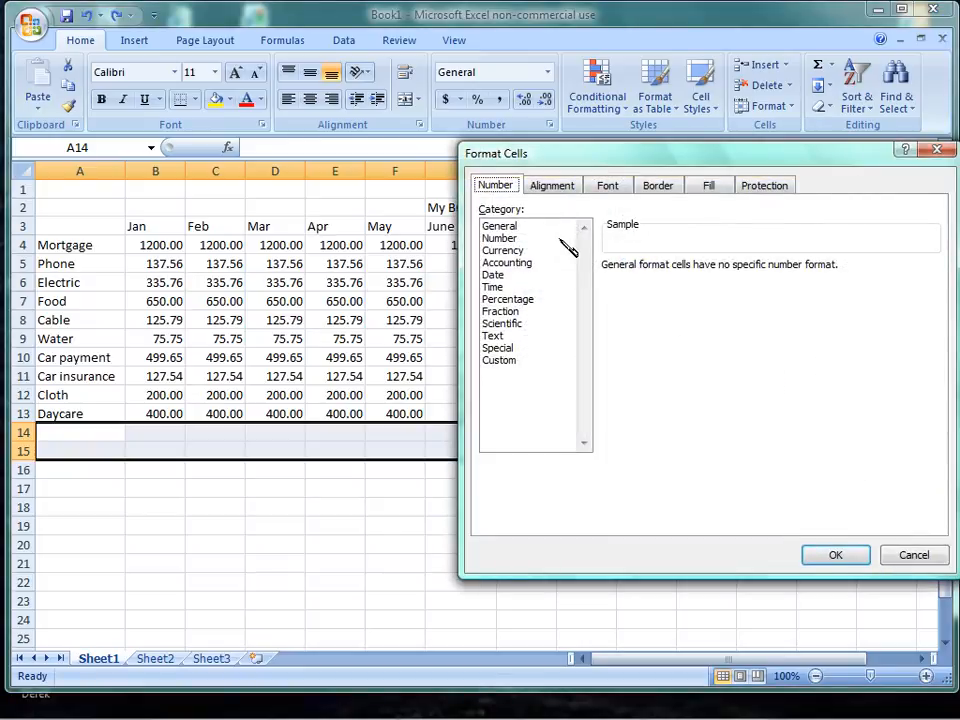
{"action": "left_click", "coordinate": [565, 239]}
{"action": "left_click", "coordinate": [836, 556]}
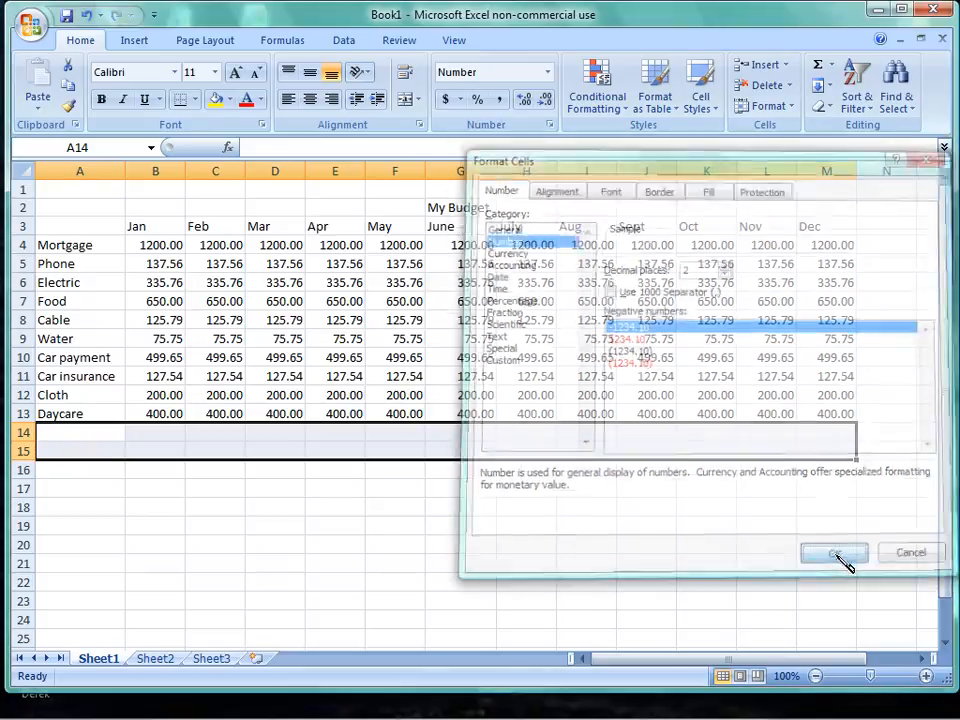
{"action": "left_click", "coordinate": [476, 566]}
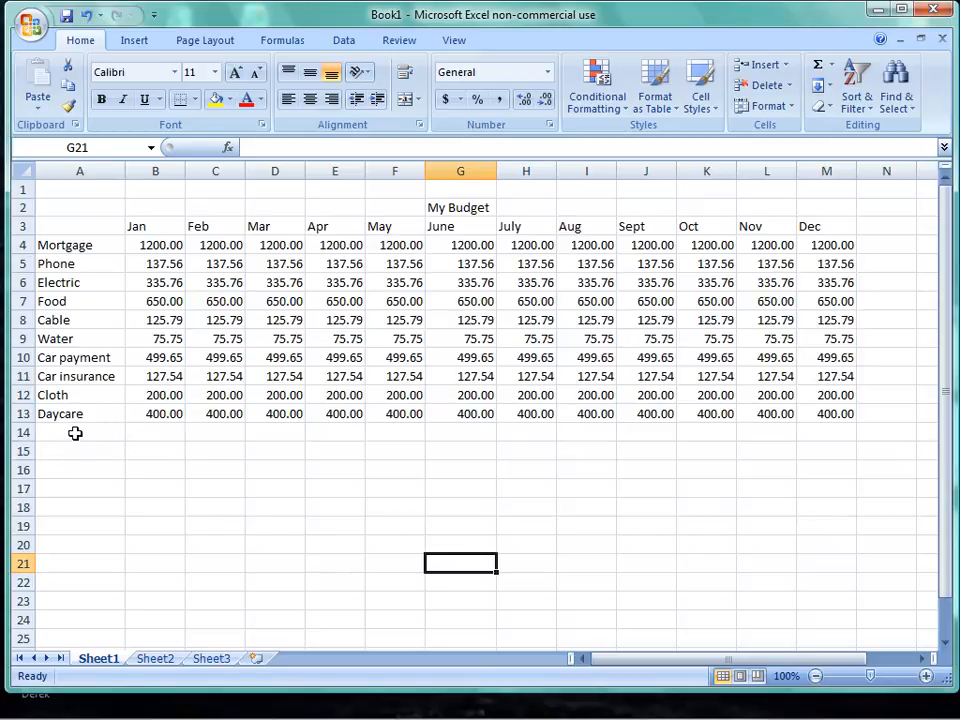
- Fill A14:M14 with black and shrink row 14 to a thin divider line beneath the Daycare row
{"action": "left_click_drag", "start_coordinate": [75, 433], "coordinate": [832, 433]}
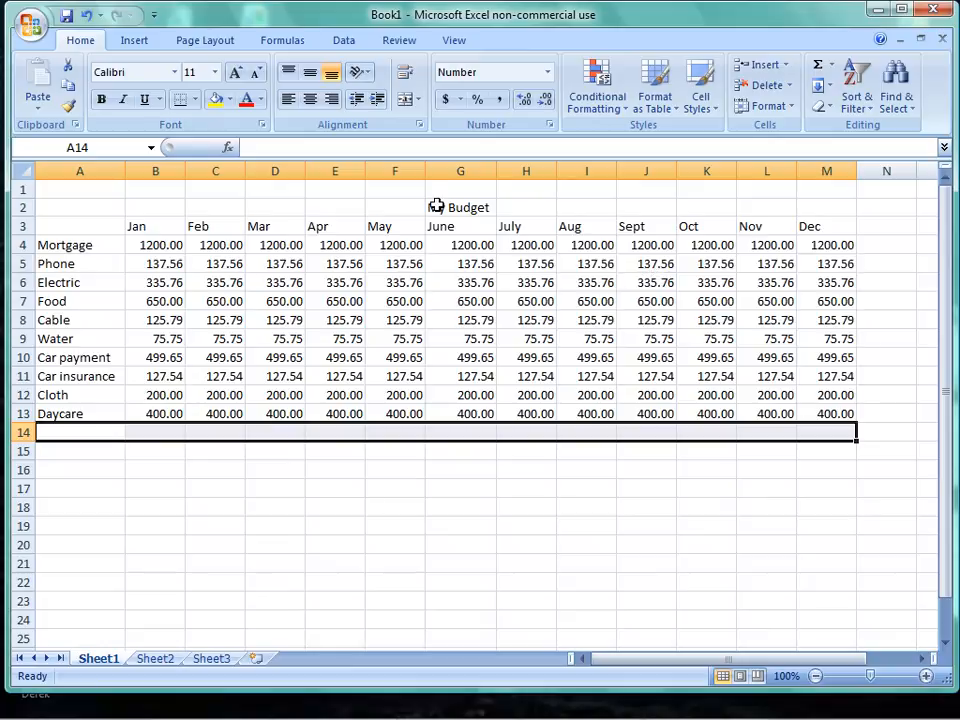
{"action": "left_click", "coordinate": [230, 100]}
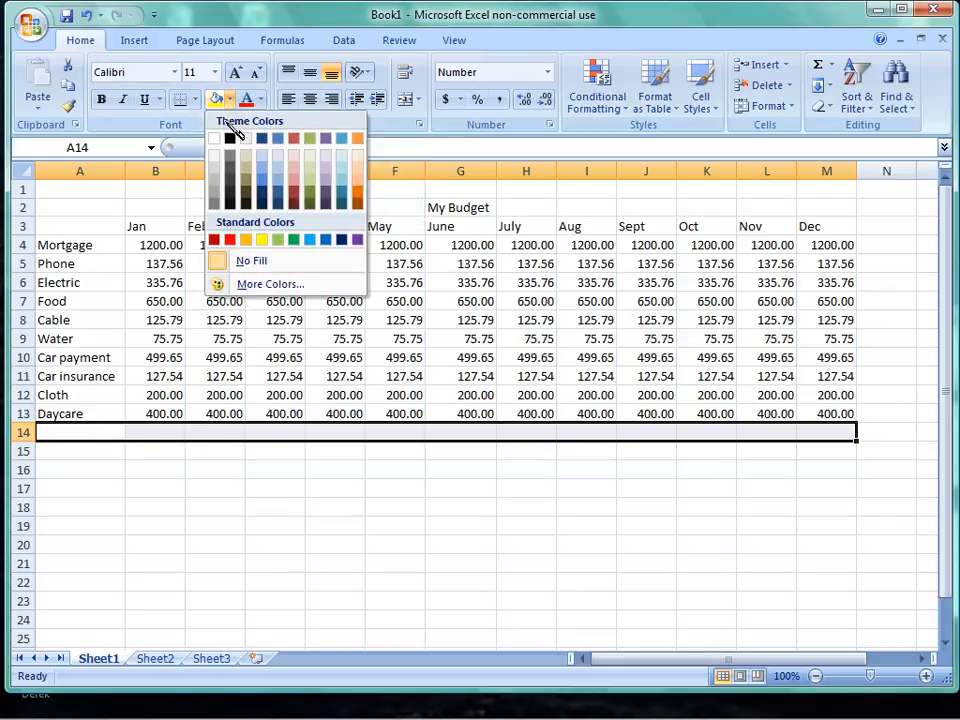
{"action": "left_click", "coordinate": [230, 138]}
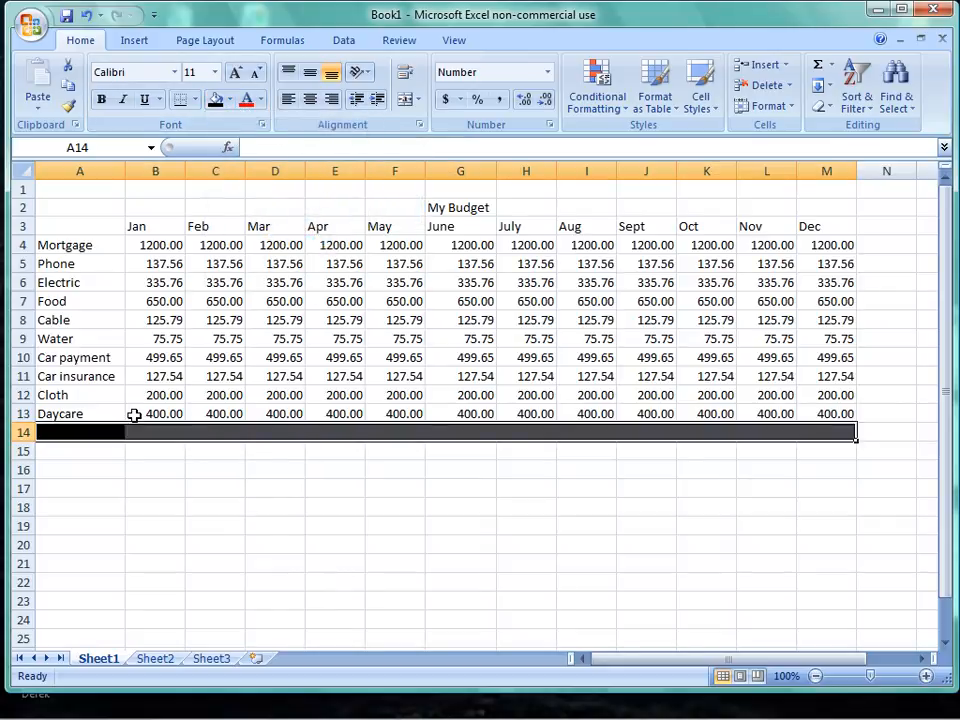
{"action": "left_click", "coordinate": [73, 560]}
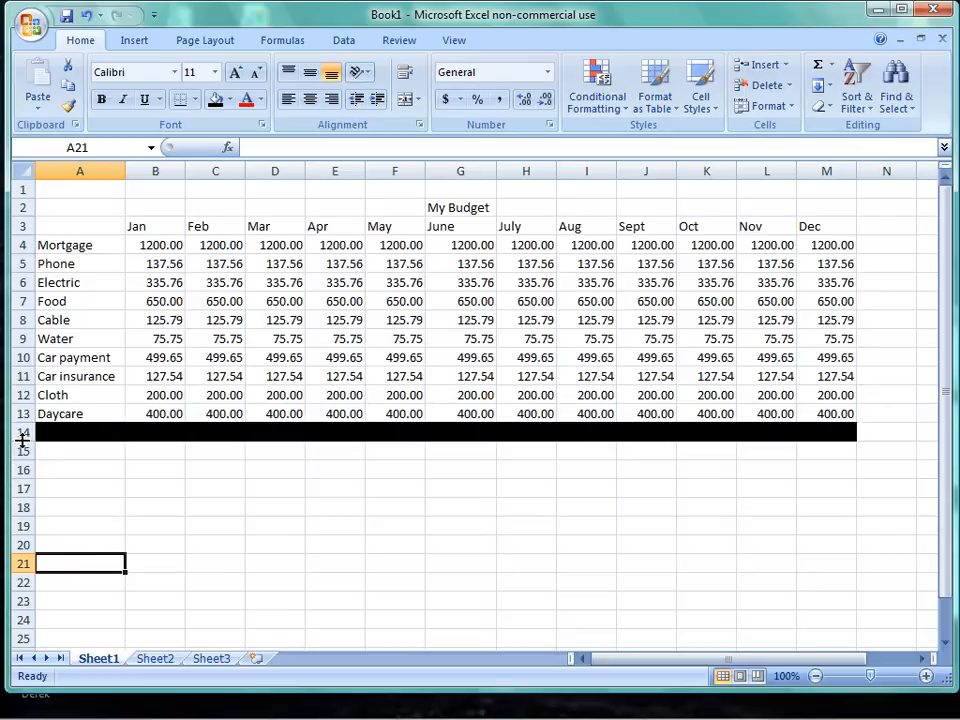
{"action": "left_click_drag", "start_coordinate": [22, 441], "coordinate": [25, 425]}
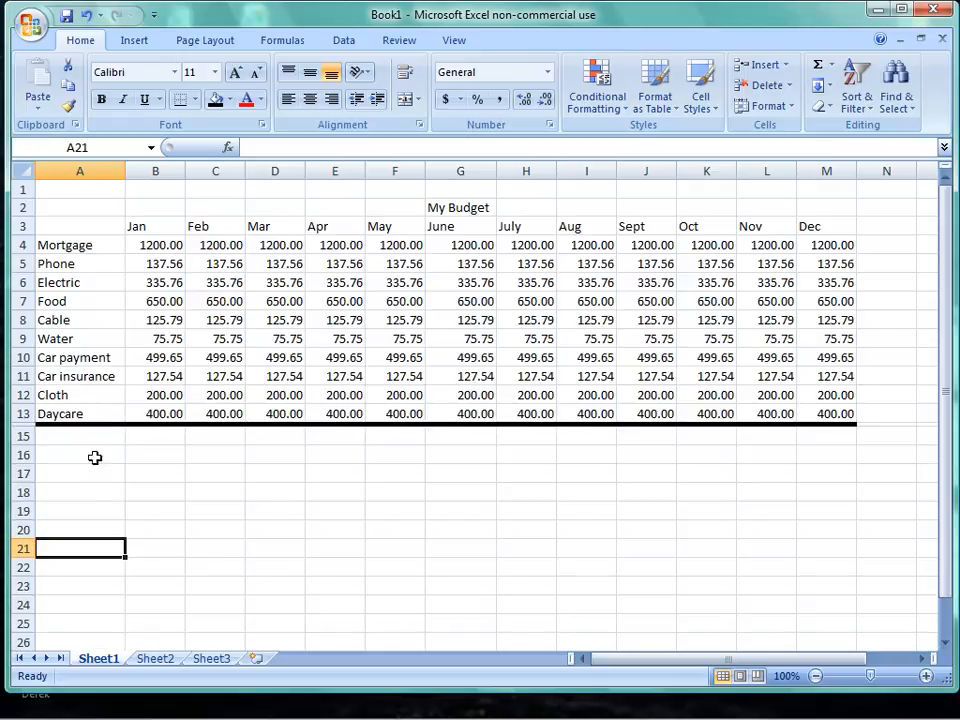
{"action": "left_click", "coordinate": [290, 510]}
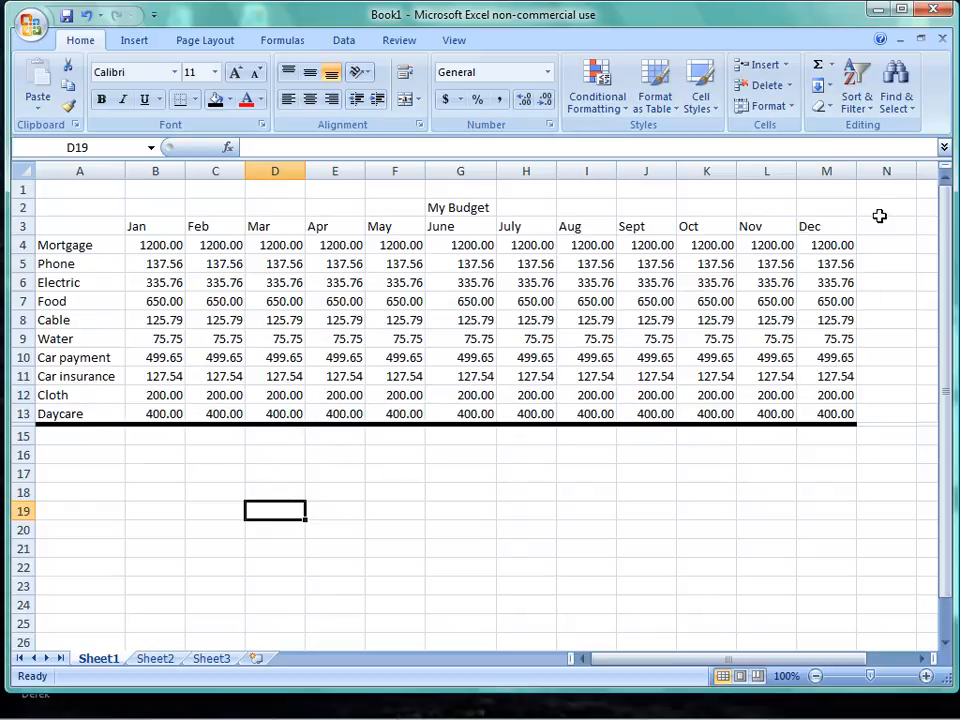
- Fill column N from row 1 through row 14 with black and narrow the column to a thin divider line beside December
{"action": "left_click_drag", "start_coordinate": [882, 189], "coordinate": [890, 424]}
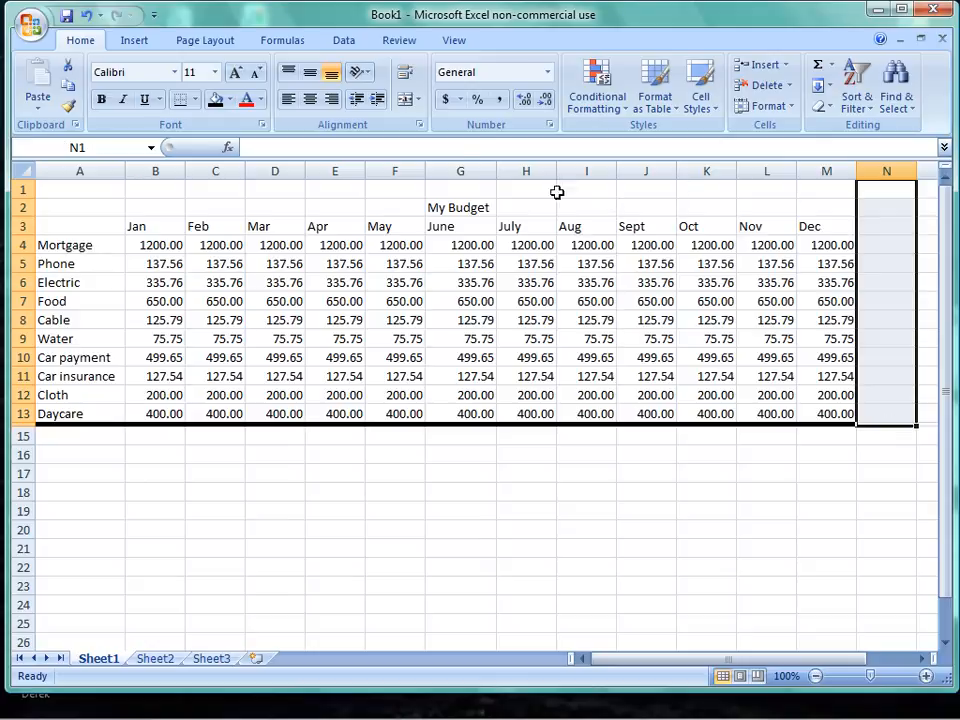
{"action": "left_click", "coordinate": [215, 101]}
{"action": "left_click", "coordinate": [792, 467]}
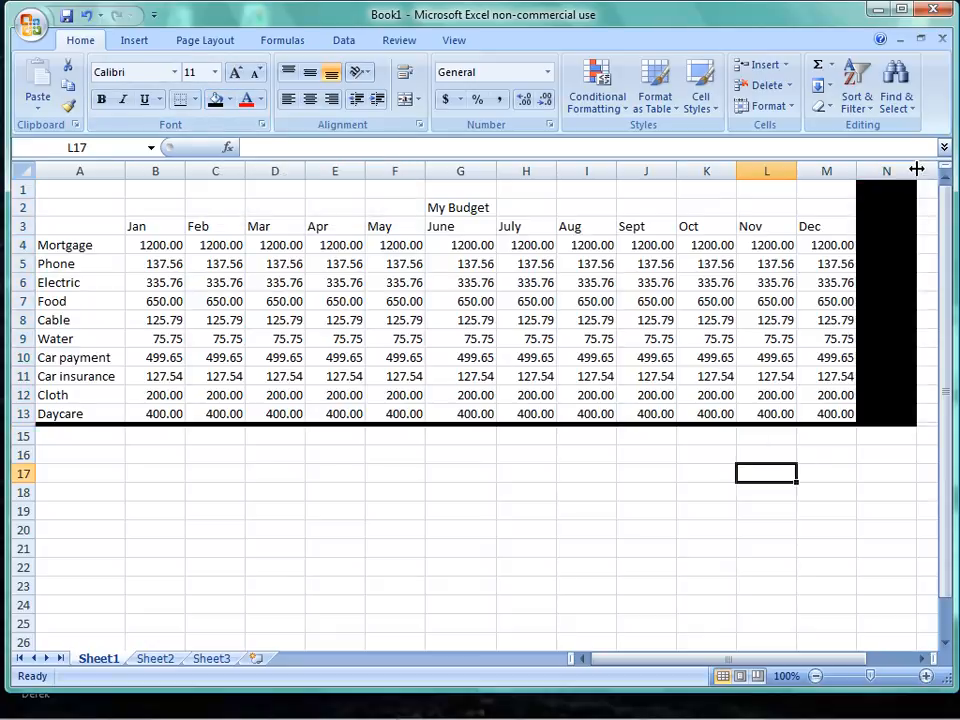
{"action": "left_click_drag", "start_coordinate": [916, 170], "coordinate": [860, 186]}
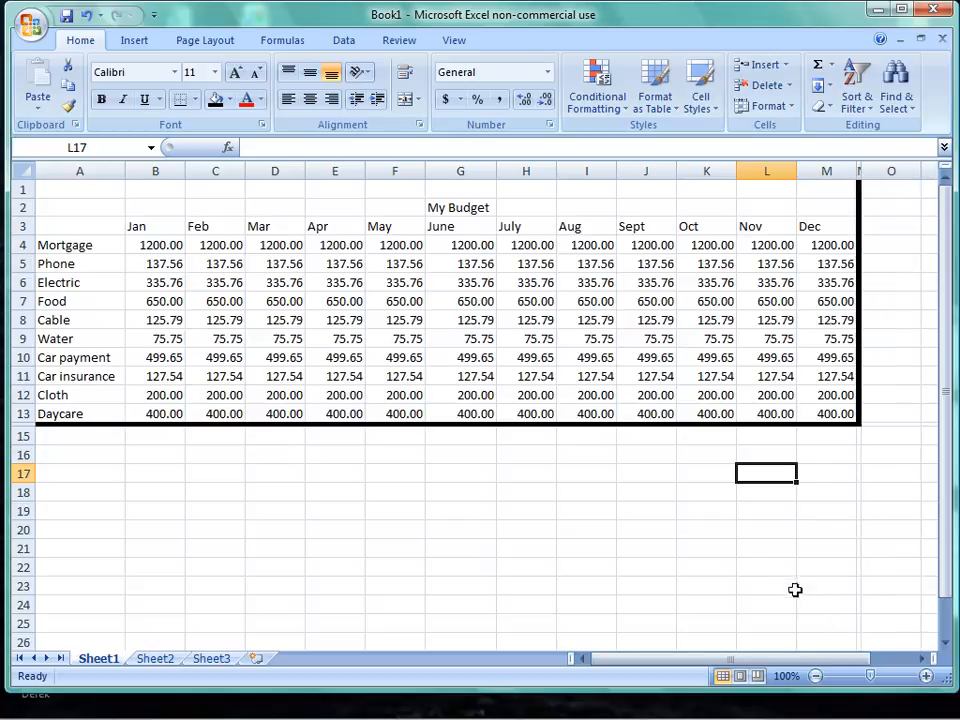
{"action": "left_click", "coordinate": [760, 583]}
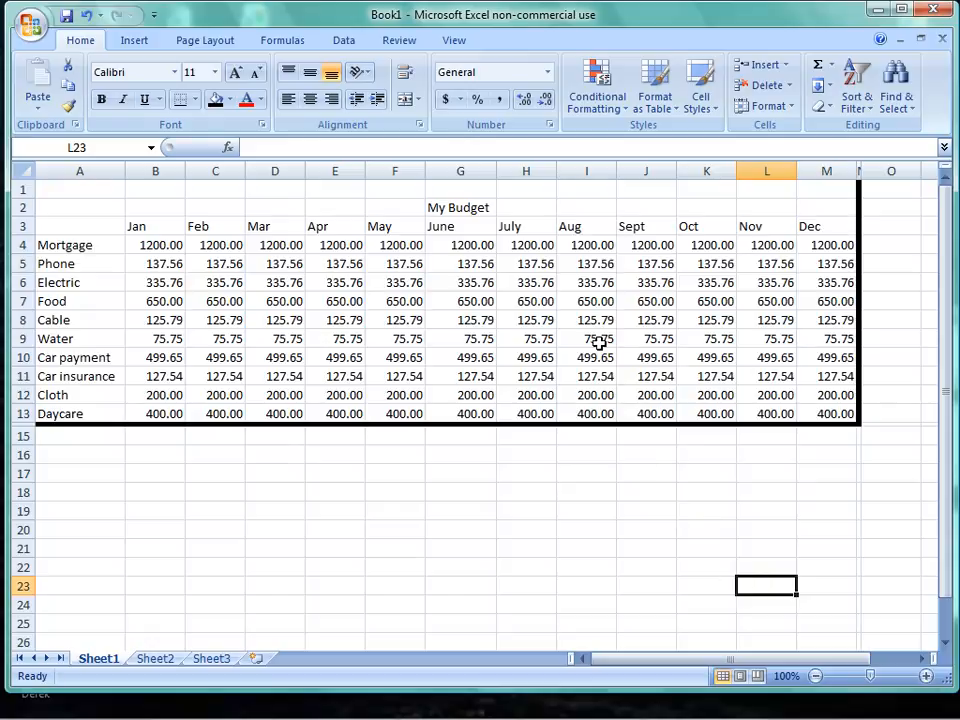
{"action": "left_click", "coordinate": [58, 192]}
{"action": "left_click_drag", "start_coordinate": [58, 198], "coordinate": [66, 236]}
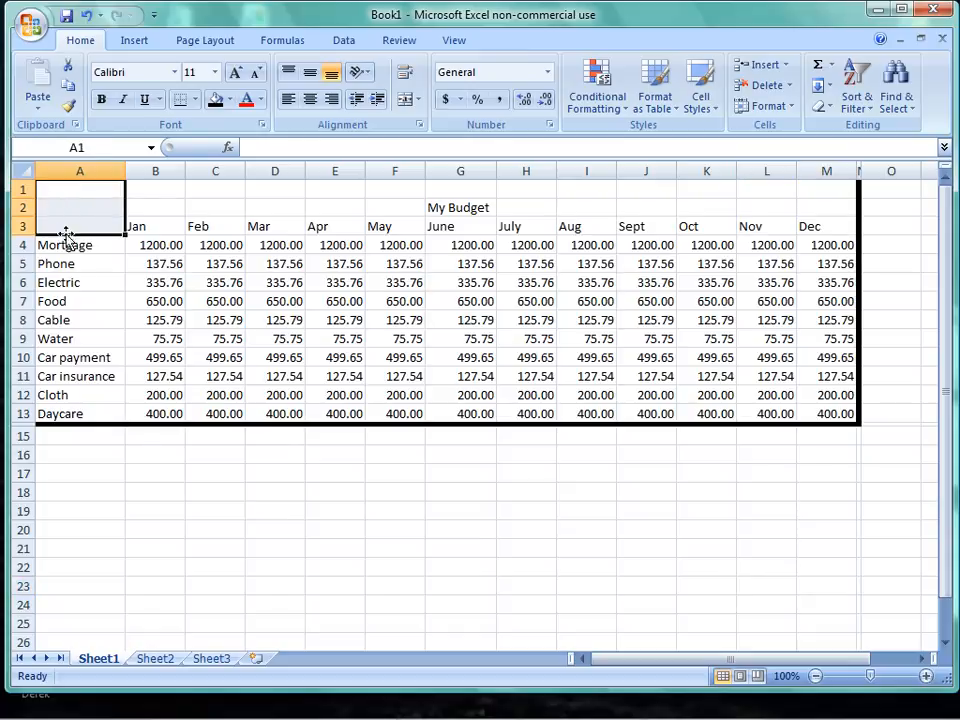
{"action": "left_click", "coordinate": [162, 518]}
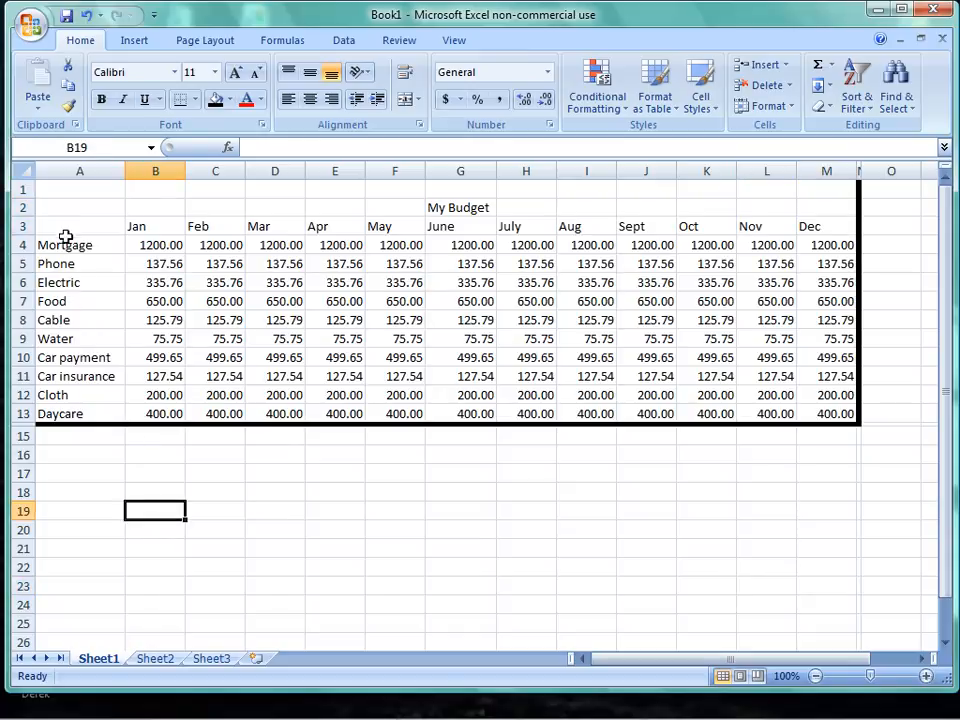
- Shade the expense category cells A3:A13 with a light gray fill
{"action": "left_click_drag", "start_coordinate": [65, 226], "coordinate": [67, 410]}
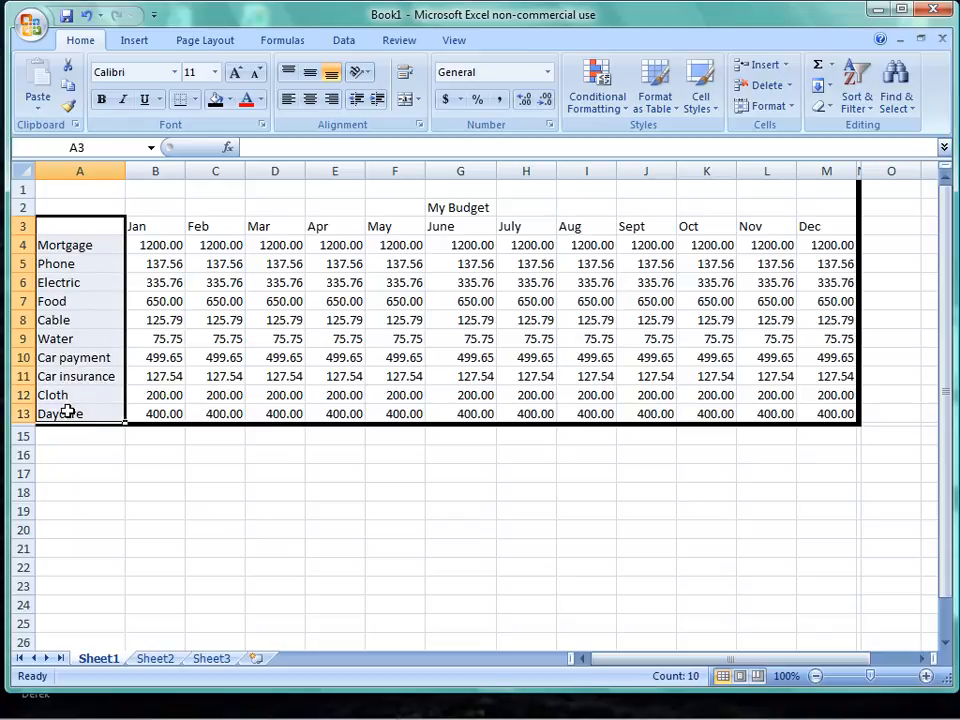
{"action": "left_click", "coordinate": [231, 100]}
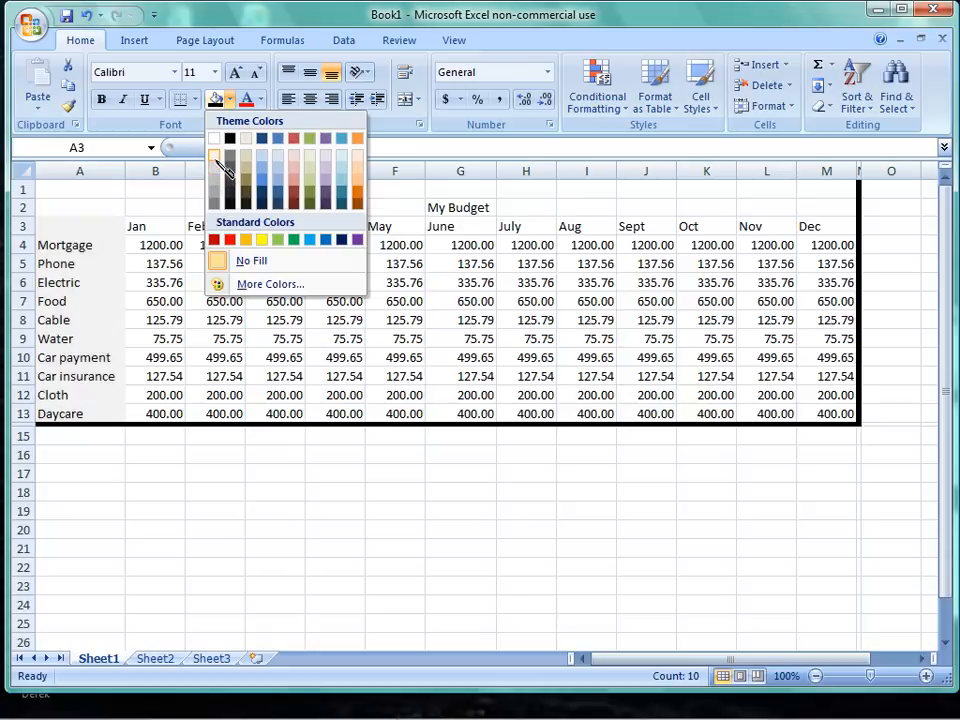
{"action": "left_click", "coordinate": [218, 168]}
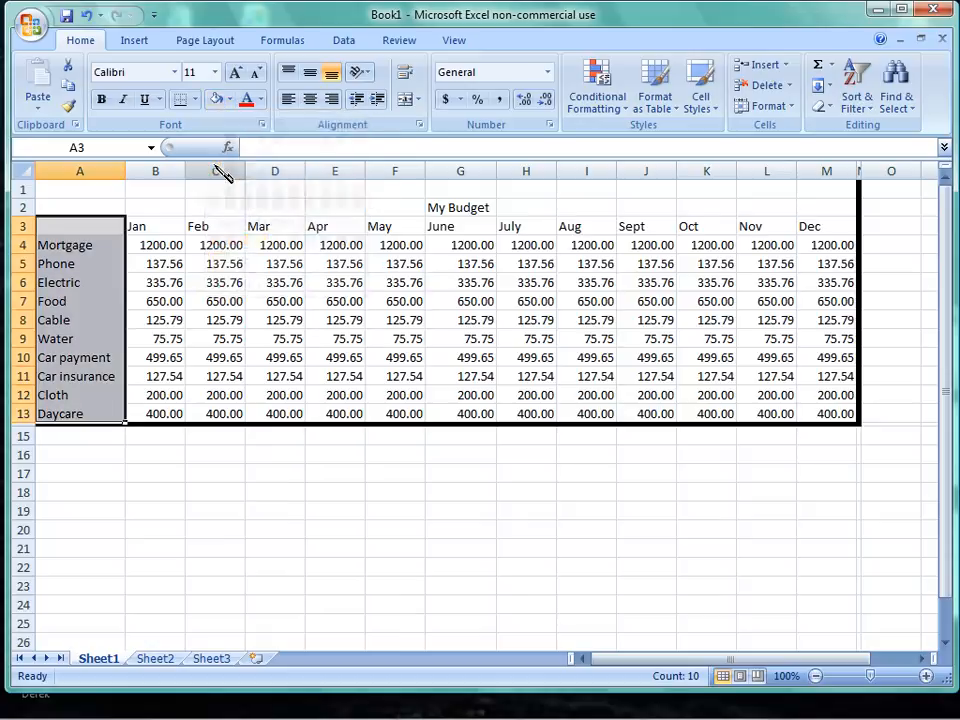
{"action": "left_click", "coordinate": [147, 248]}
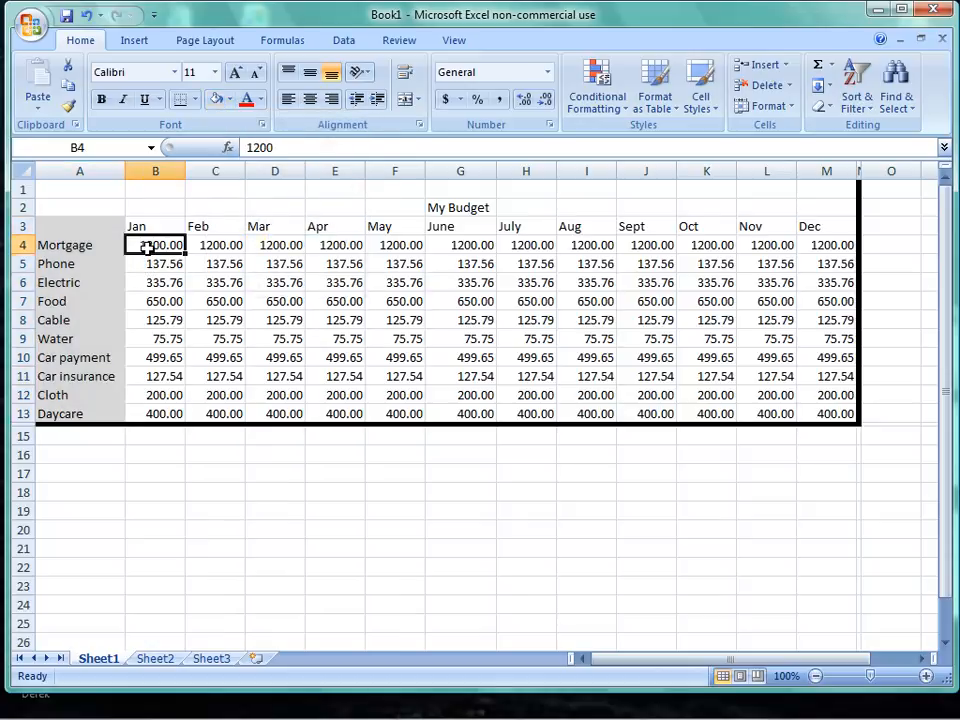
- Shade the expense amounts B4:M13 with the Aqua, Accent 5, Lighter 80% fill
{"action": "left_click_drag", "start_coordinate": [147, 248], "coordinate": [829, 409]}
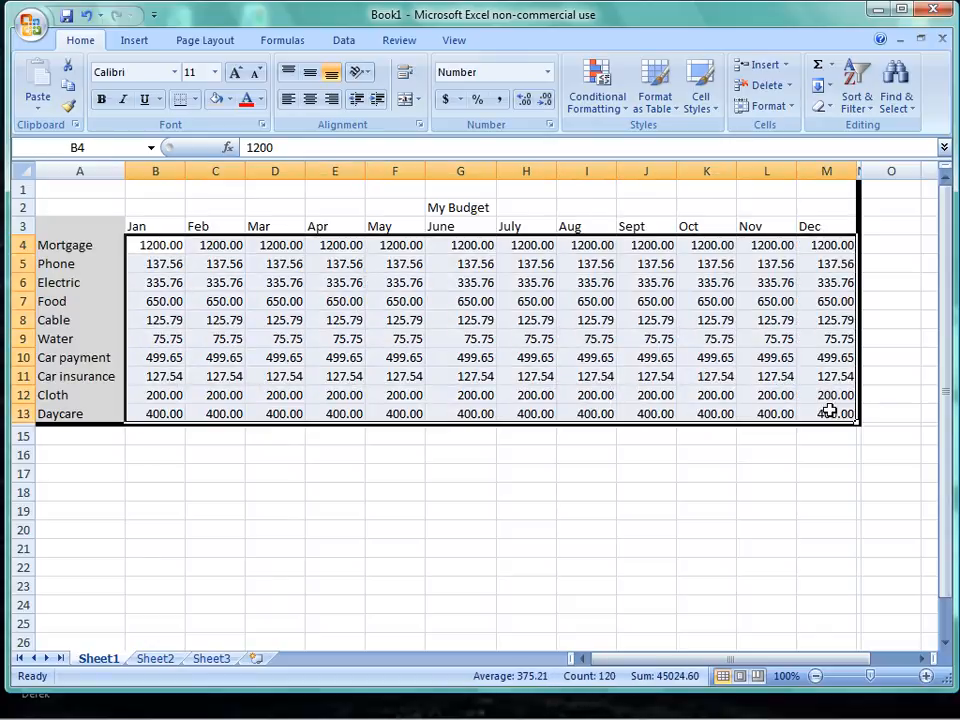
{"action": "left_click", "coordinate": [230, 99]}
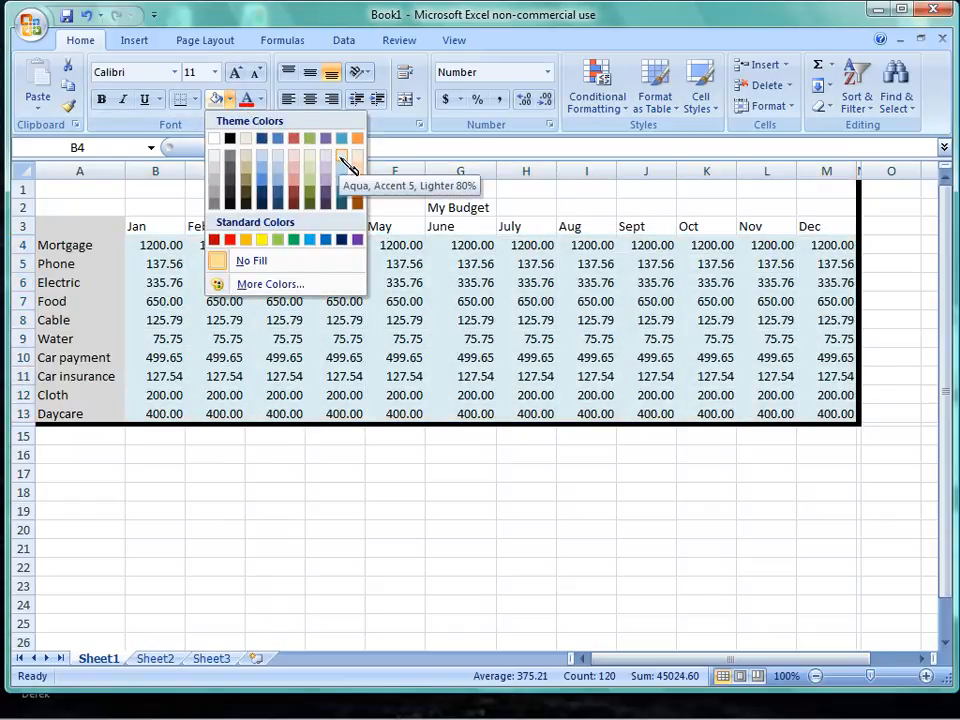
{"action": "left_click", "coordinate": [343, 163]}
{"action": "left_click", "coordinate": [189, 506]}
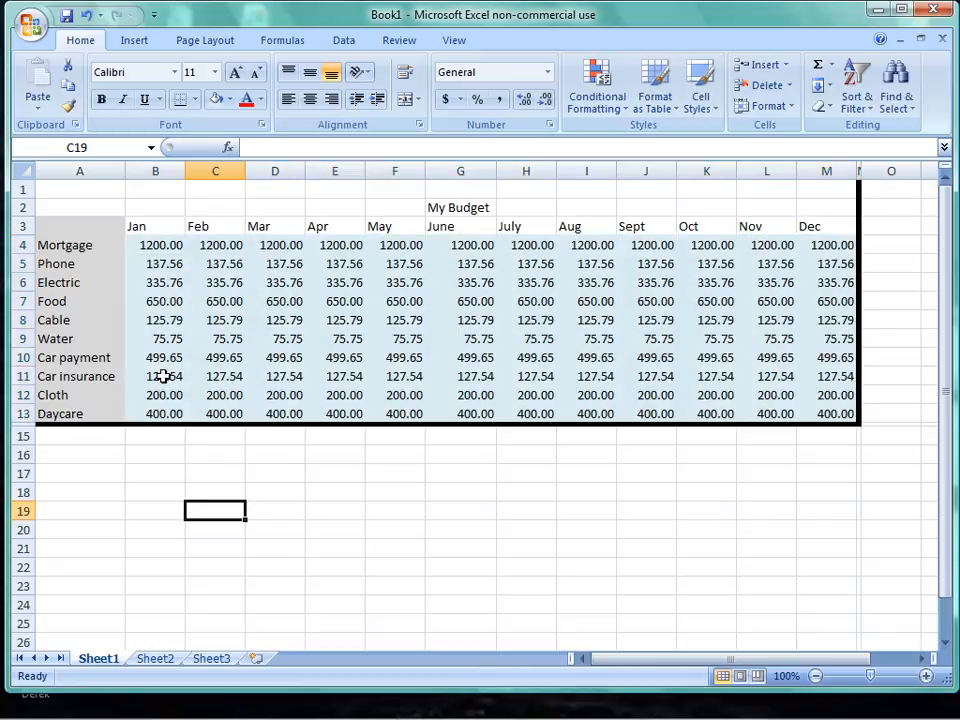
- Fill the blank corner cell A3 above the category labels with white
{"action": "left_click", "coordinate": [77, 228]}
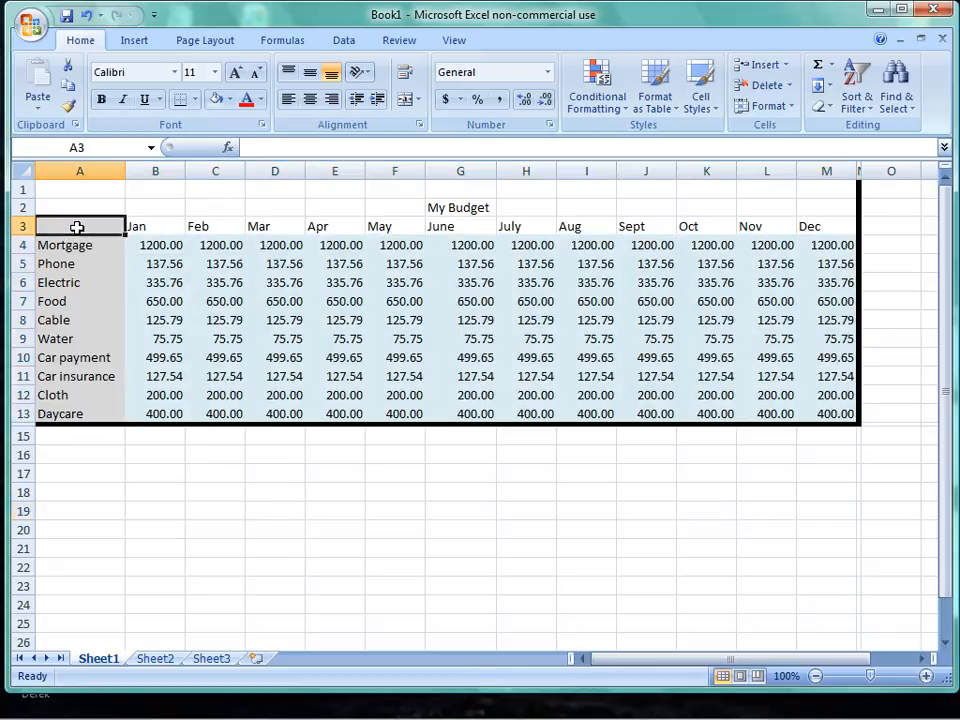
{"action": "left_click", "coordinate": [229, 99]}
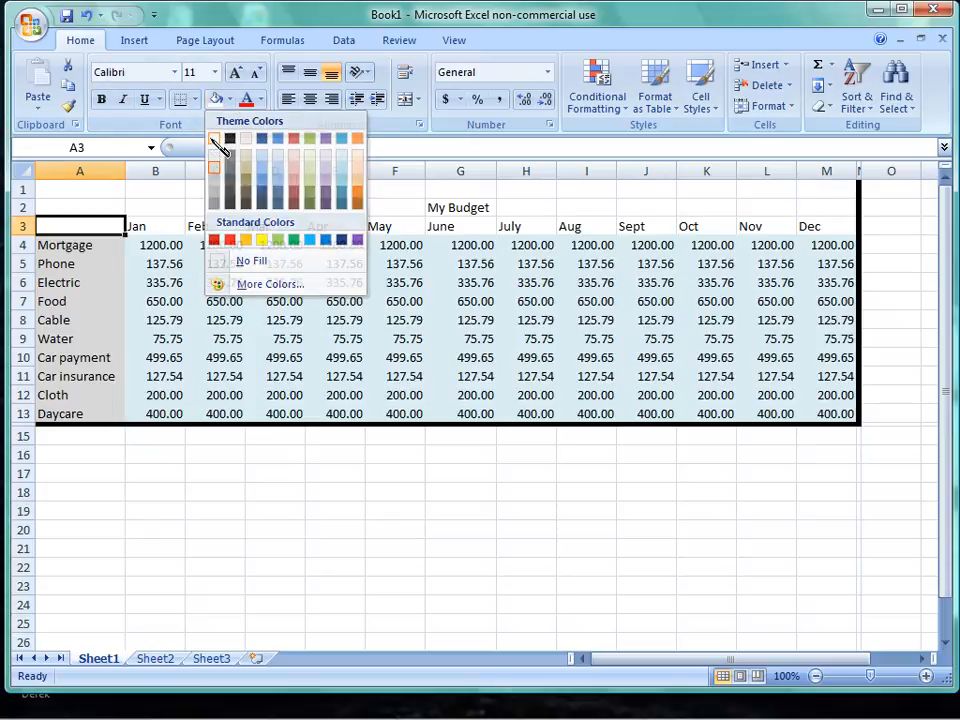
{"action": "left_click", "coordinate": [213, 138]}
{"action": "left_click", "coordinate": [155, 492]}
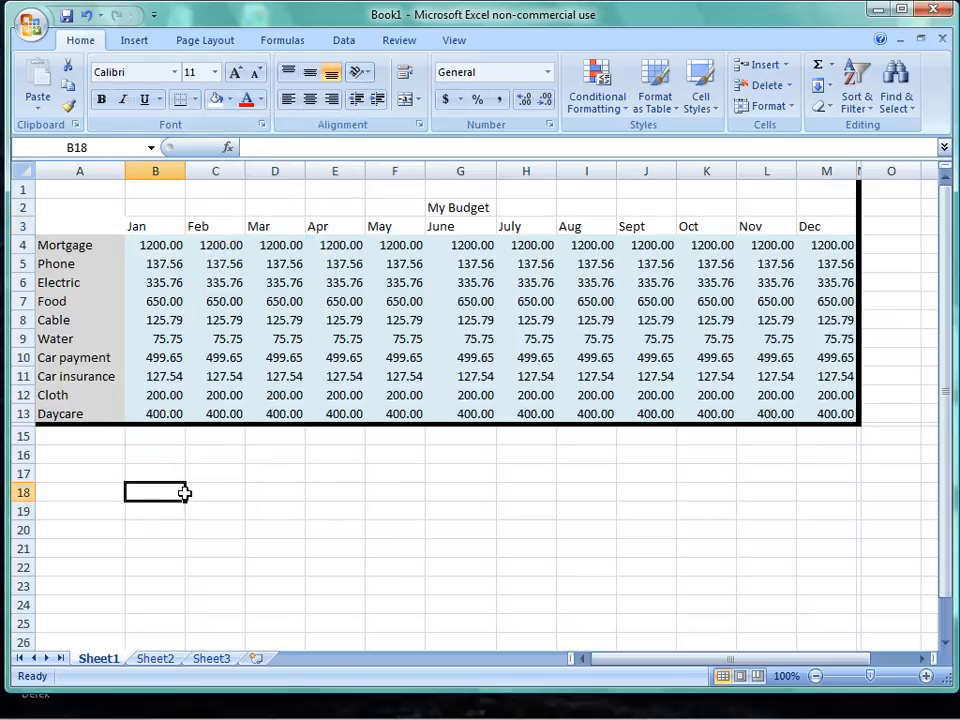
- Save the workbook to the Desktop as Monthly budget.xlsx
{"action": "left_click", "coordinate": [68, 15]}
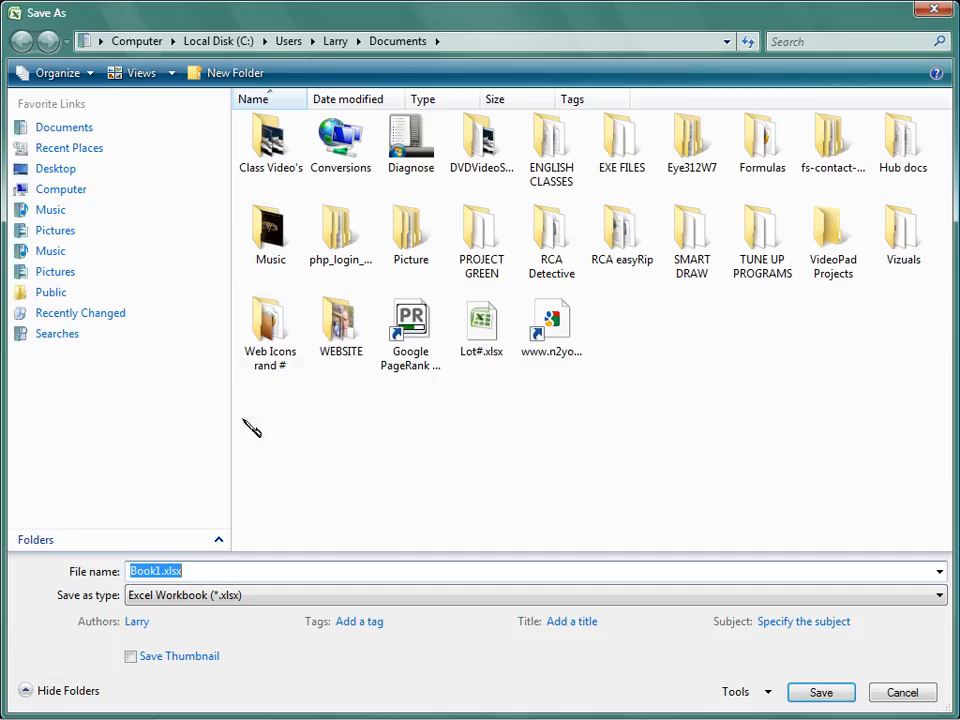
{"action": "left_click", "coordinate": [157, 572]}
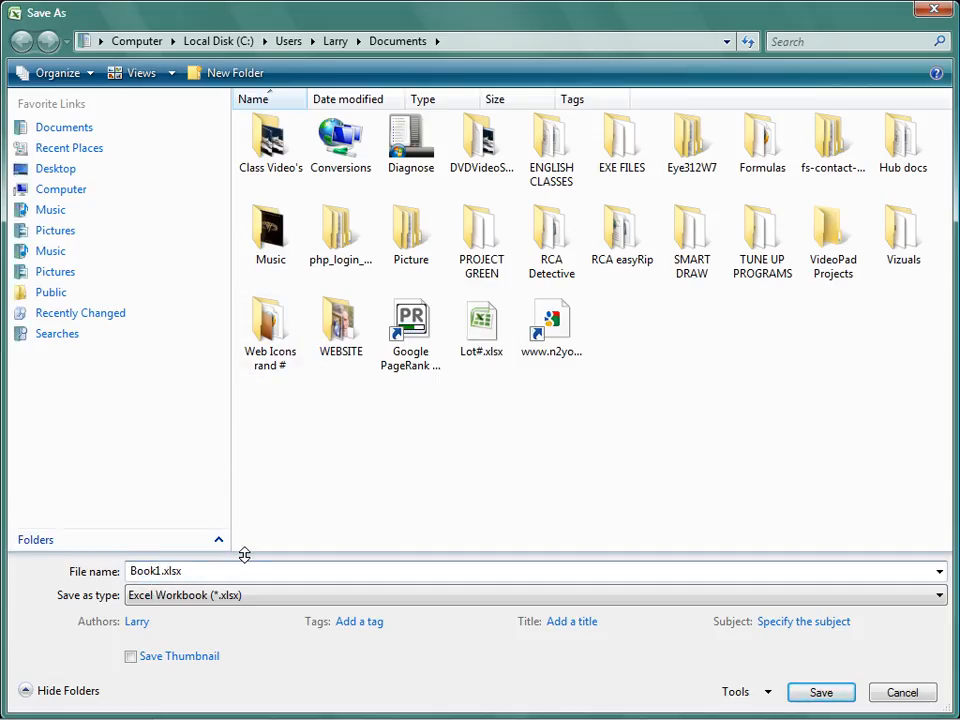
{"action": "key", "text": "BackSpace"}
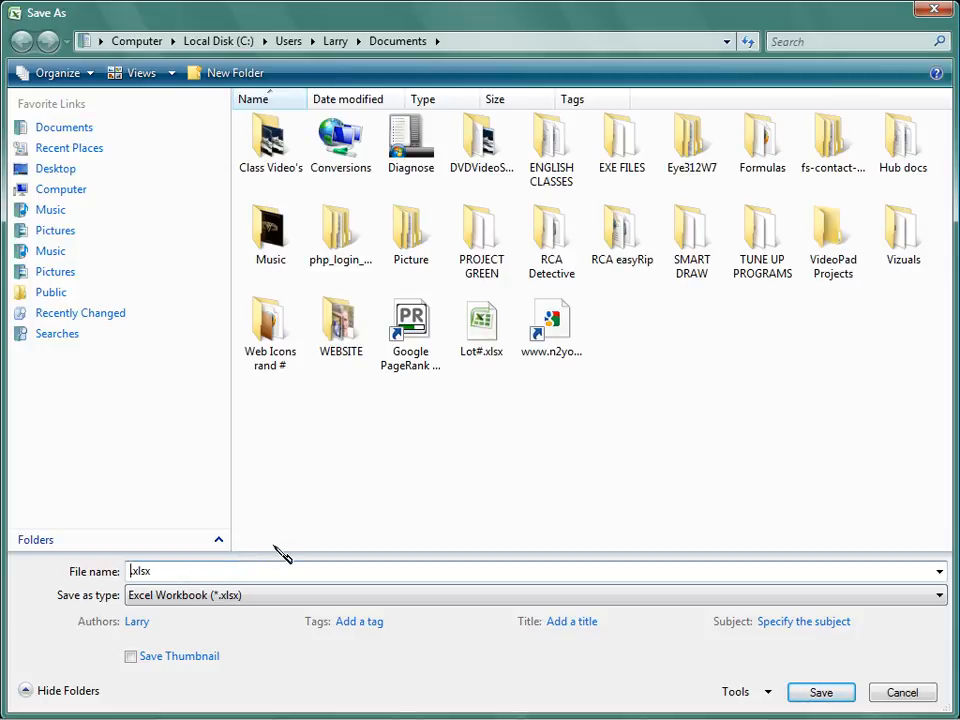
{"action": "type", "text": "Monthly budget"}
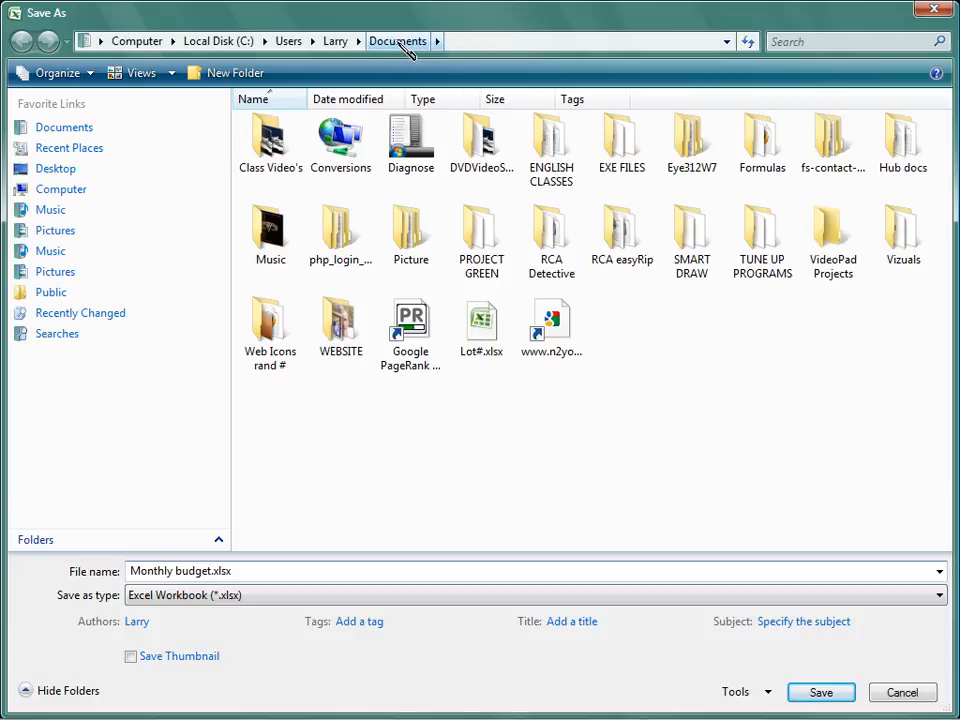
{"action": "left_click", "coordinate": [71, 175]}
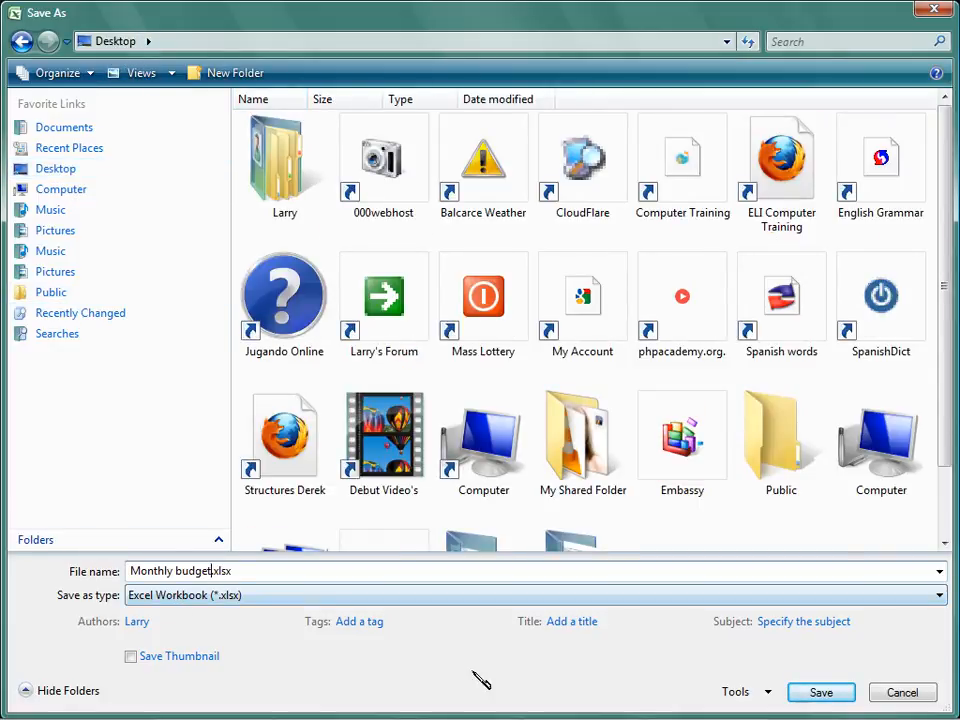
{"action": "left_click", "coordinate": [822, 693]}
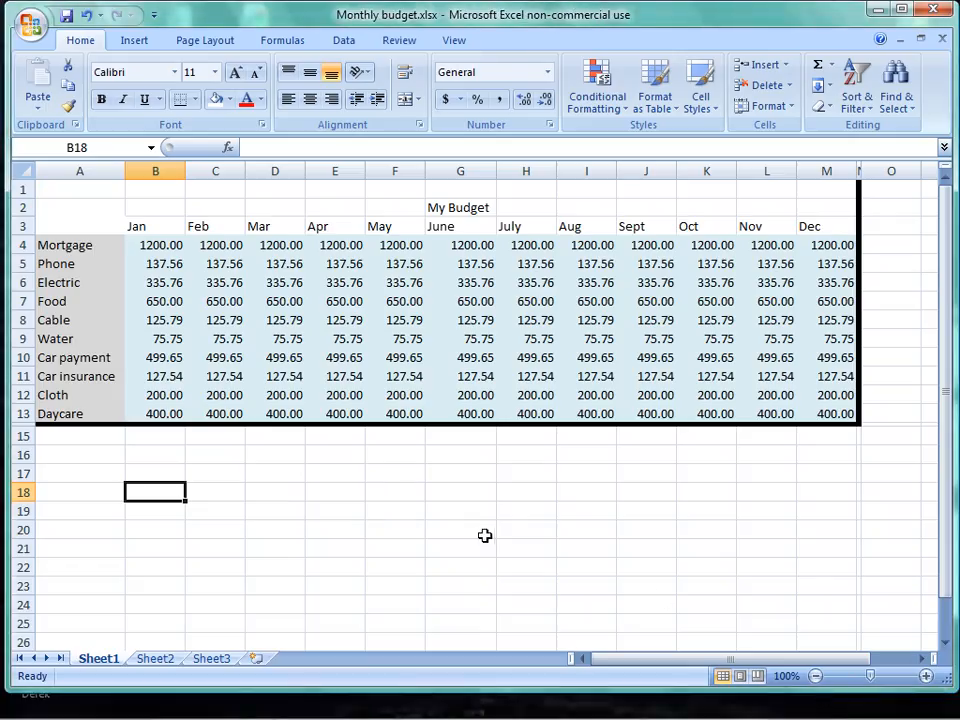
{"action": "left_click", "coordinate": [420, 527]}
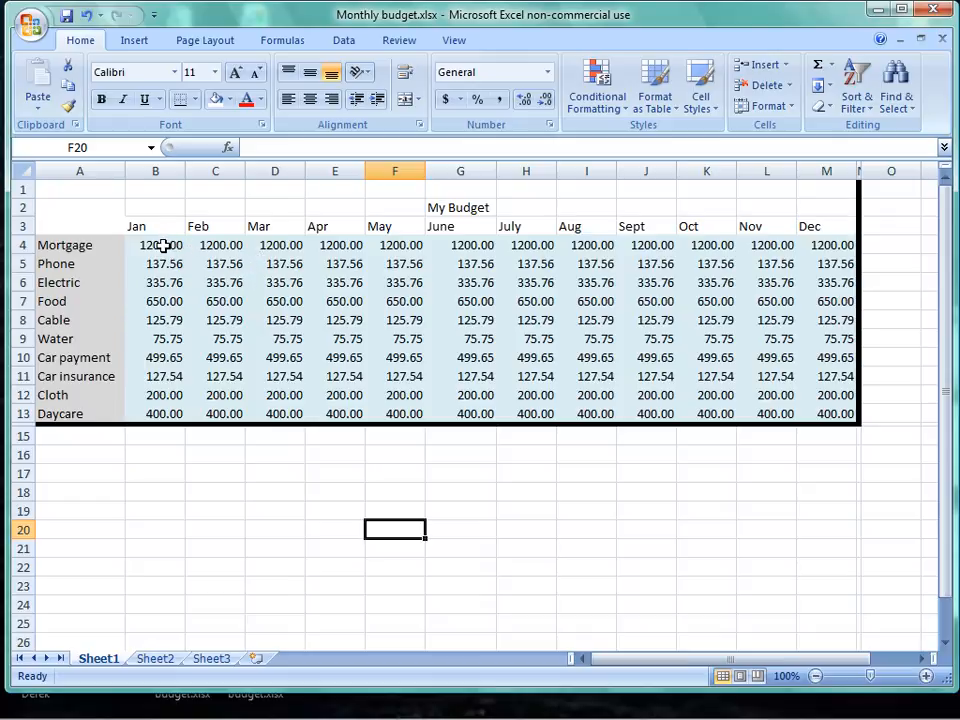
- Total each month's expenses from January through December with AutoSum in B15:M15, below the black divider row
{"action": "left_click_drag", "start_coordinate": [163, 245], "coordinate": [166, 428]}
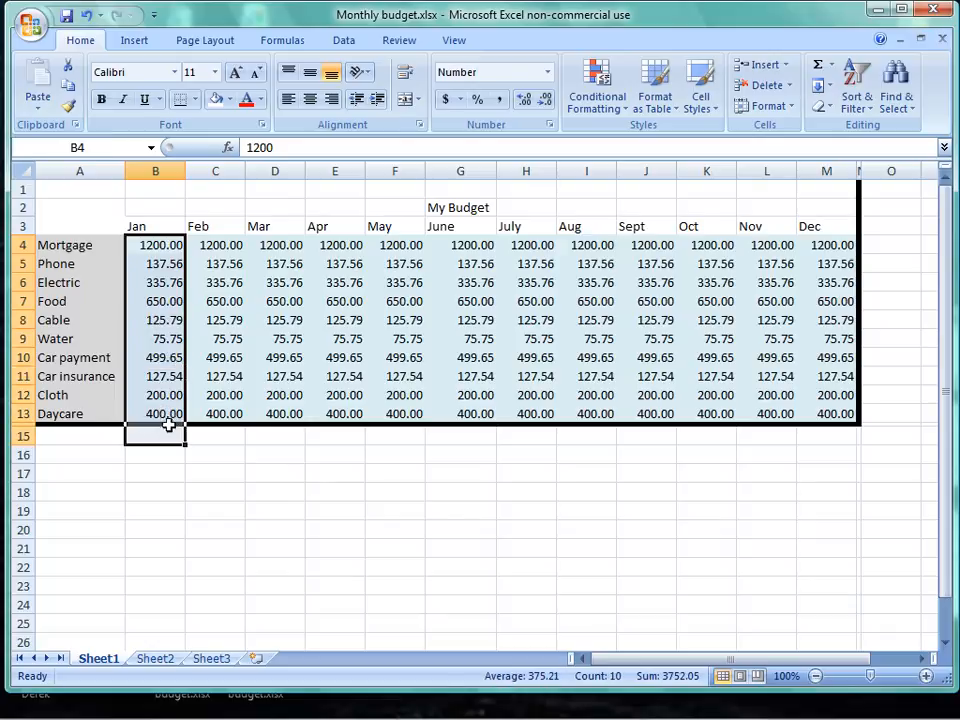
{"action": "left_click", "coordinate": [819, 70]}
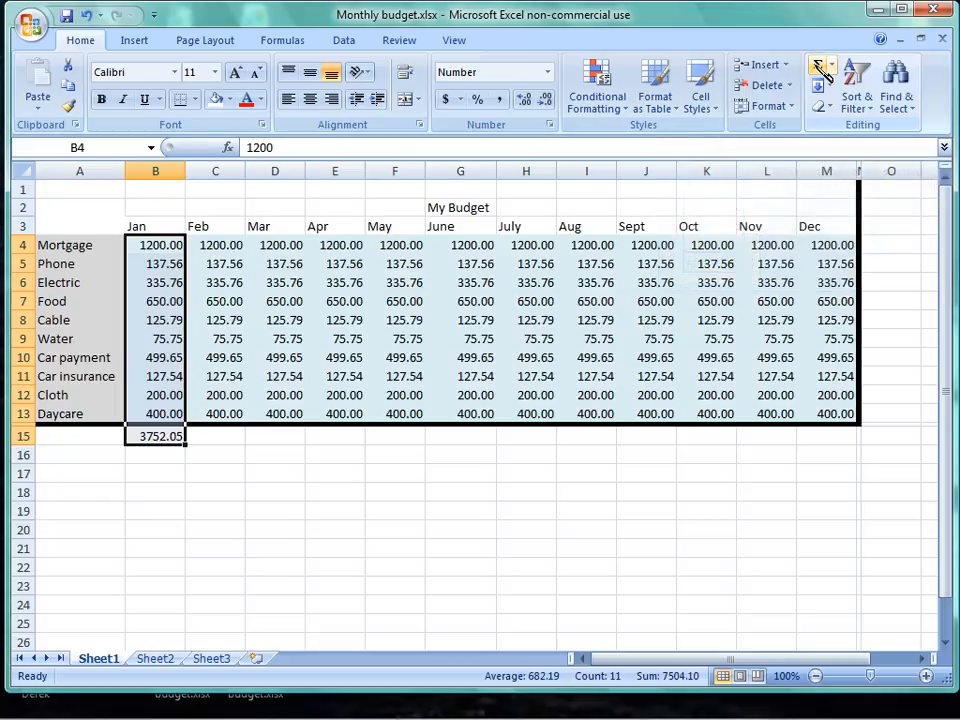
{"action": "left_click", "coordinate": [204, 513]}
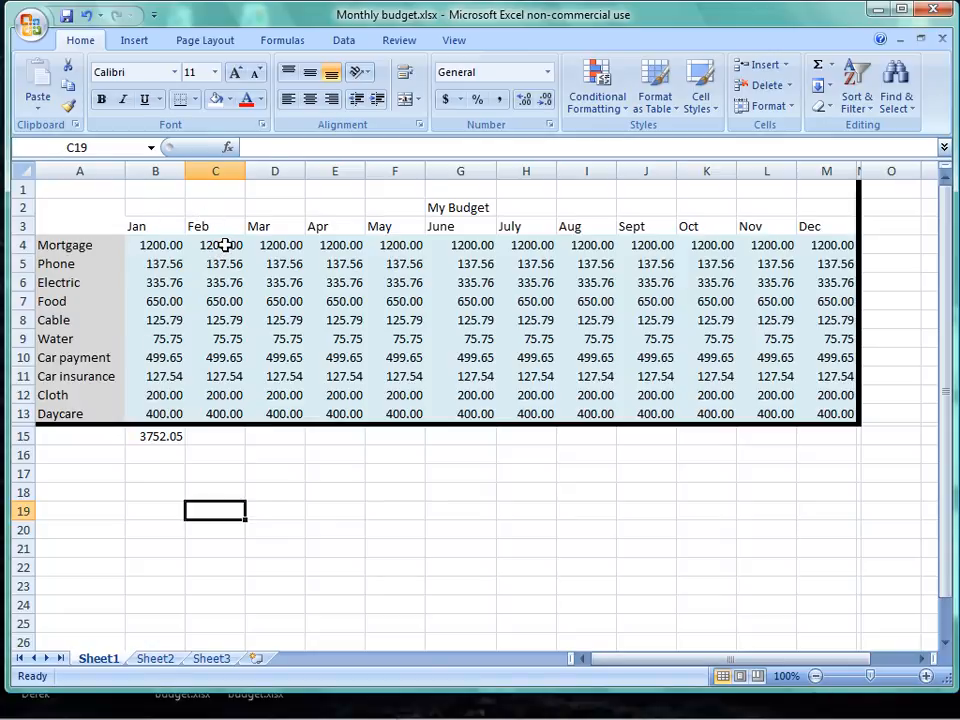
{"action": "left_click_drag", "start_coordinate": [226, 245], "coordinate": [809, 437]}
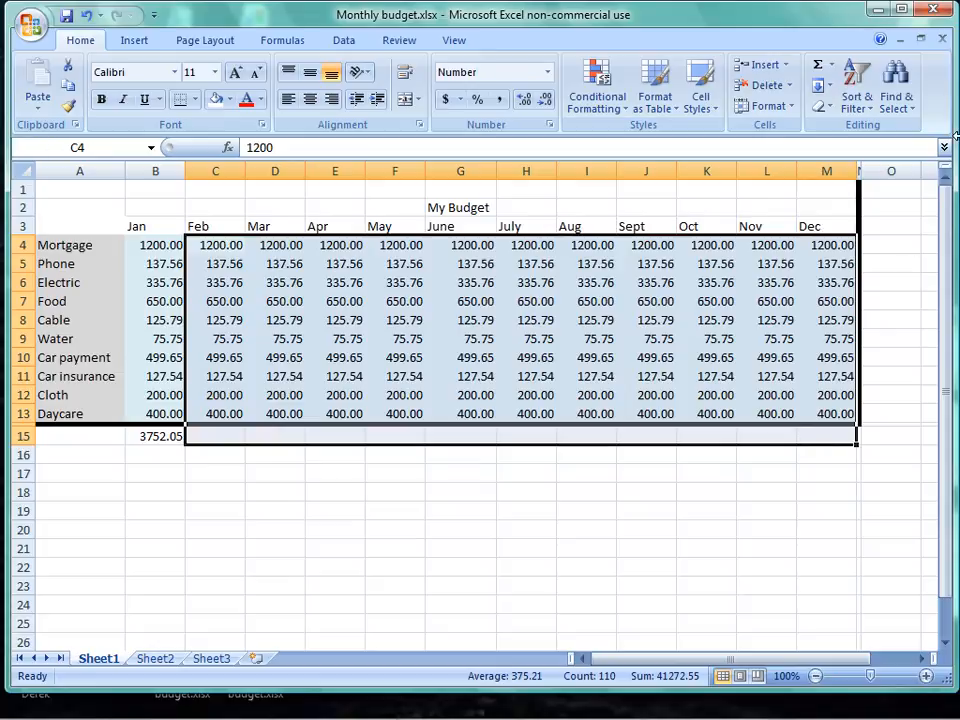
{"action": "left_click", "coordinate": [823, 68]}
{"action": "left_click", "coordinate": [632, 551]}
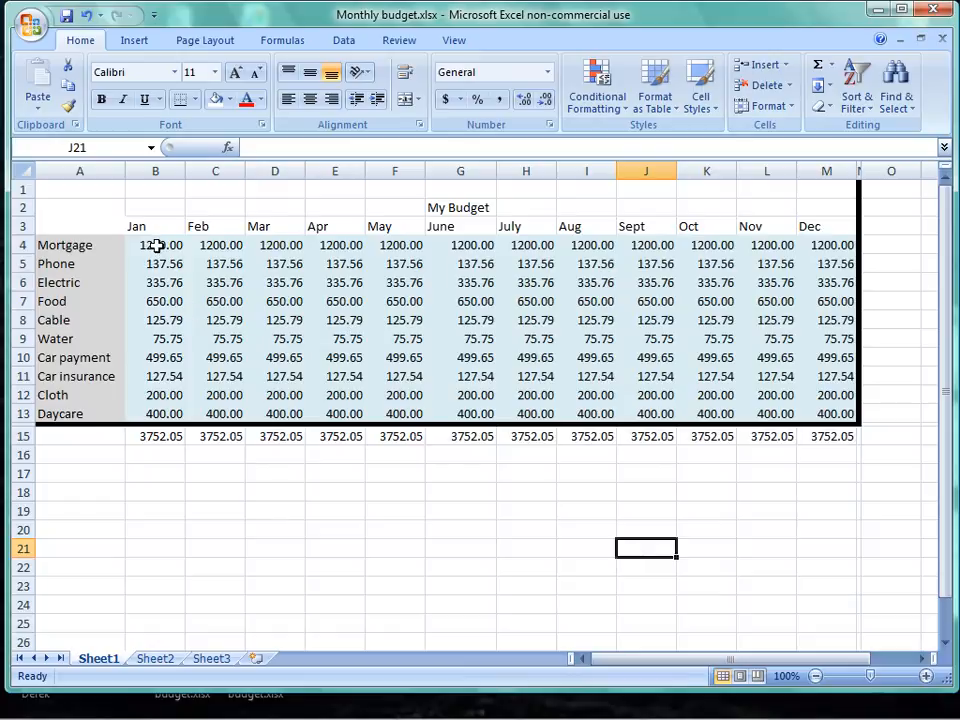
- Total each expense category from Mortgage through Daycare across all months with AutoSum in O4:O13
{"action": "left_click_drag", "start_coordinate": [157, 245], "coordinate": [868, 243]}
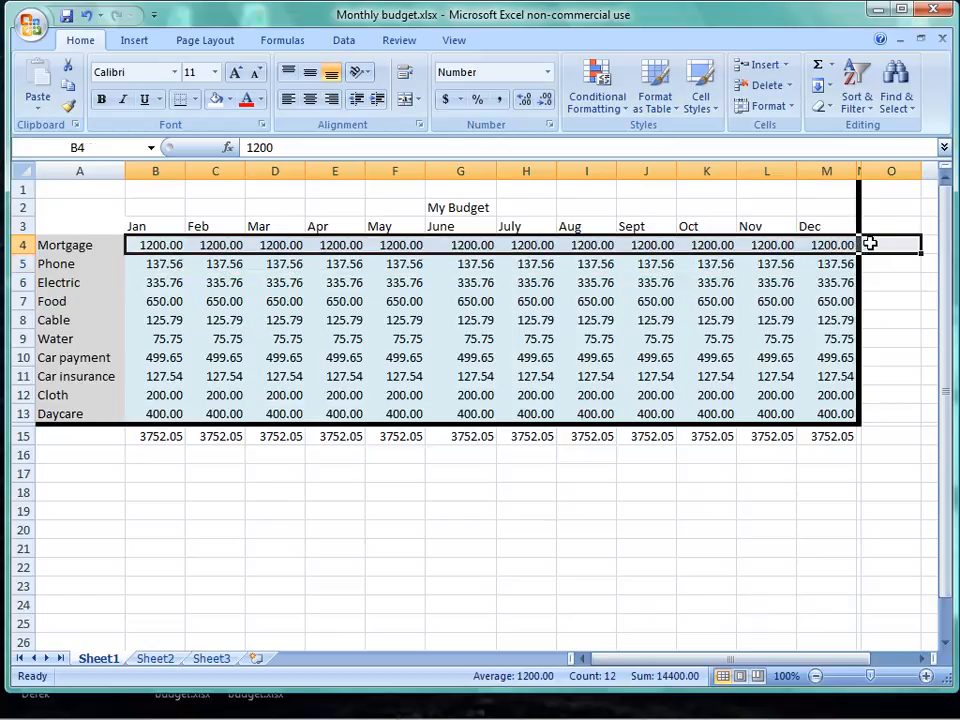
{"action": "left_click", "coordinate": [822, 68]}
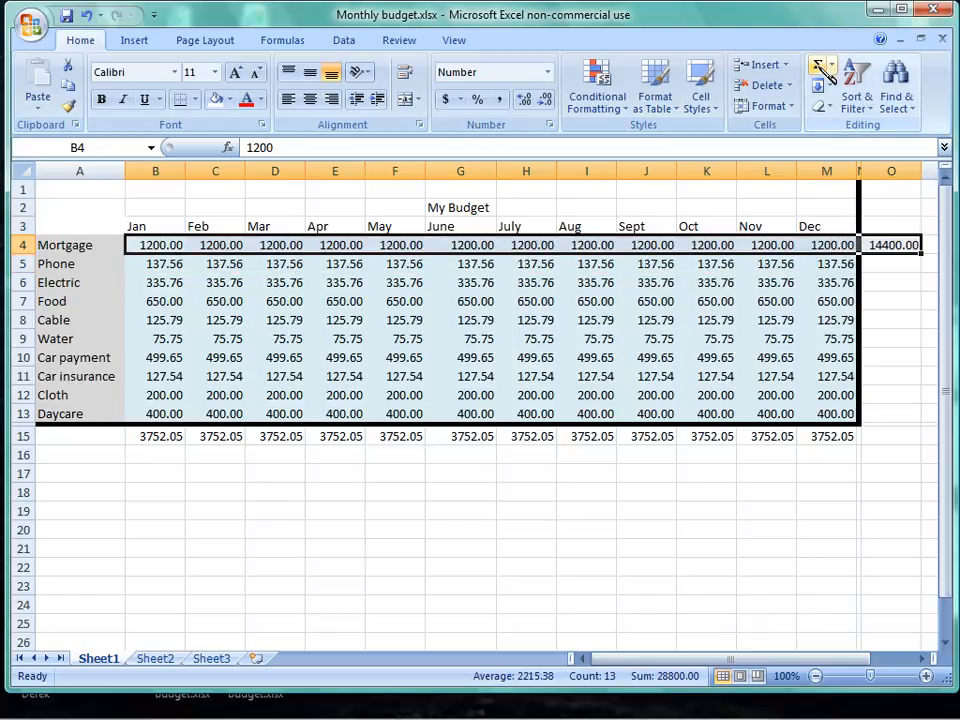
{"action": "left_click", "coordinate": [525, 512]}
{"action": "left_click_drag", "start_coordinate": [155, 263], "coordinate": [880, 413]}
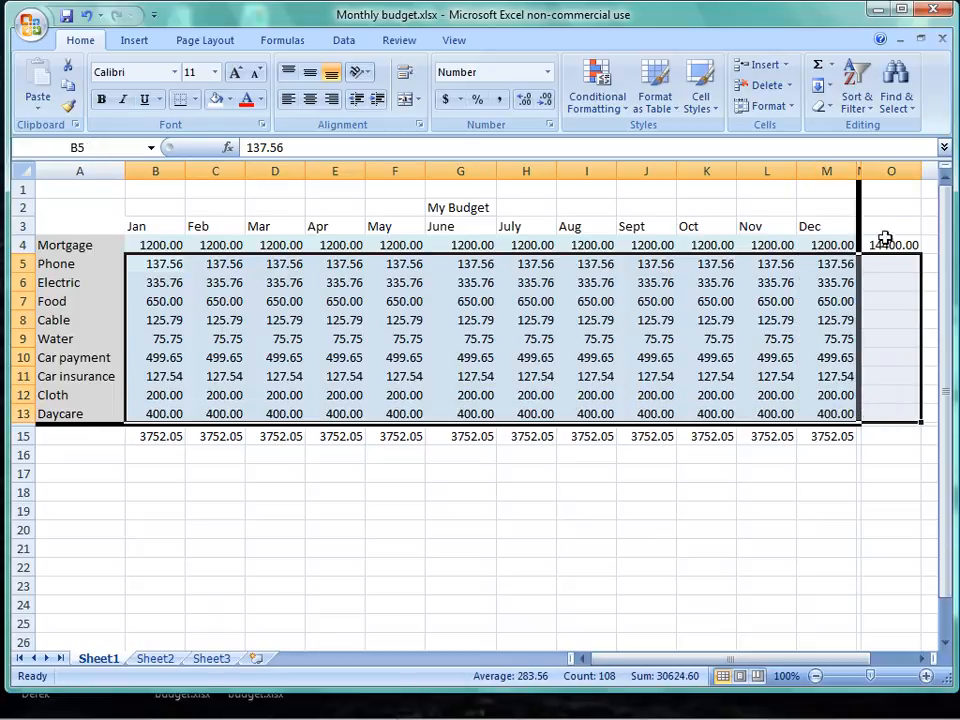
{"action": "left_click", "coordinate": [819, 66]}
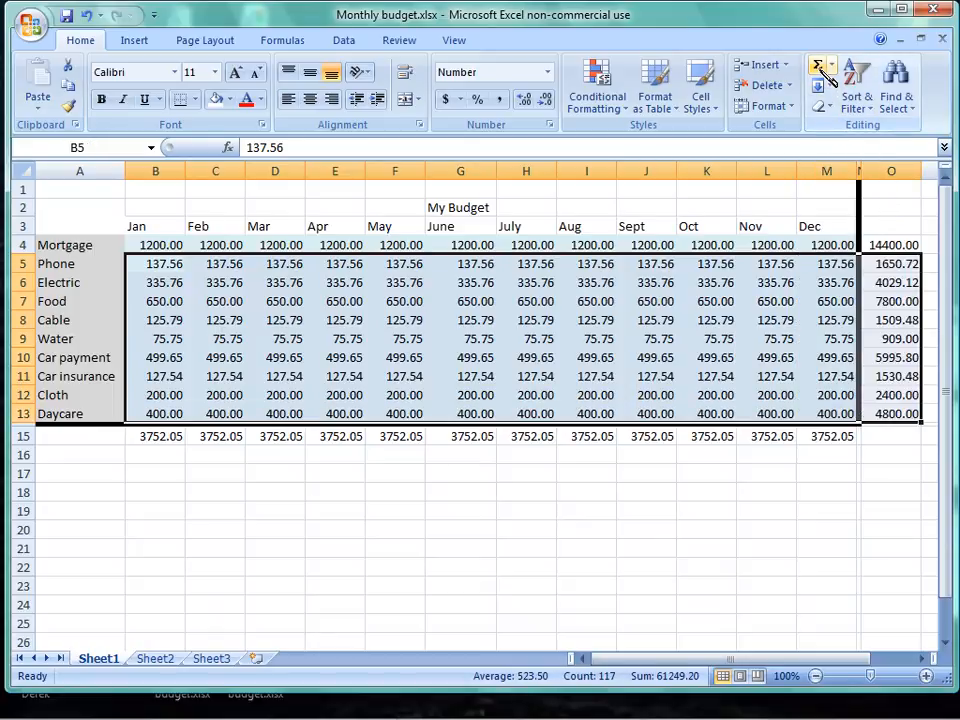
{"action": "left_click", "coordinate": [620, 564]}
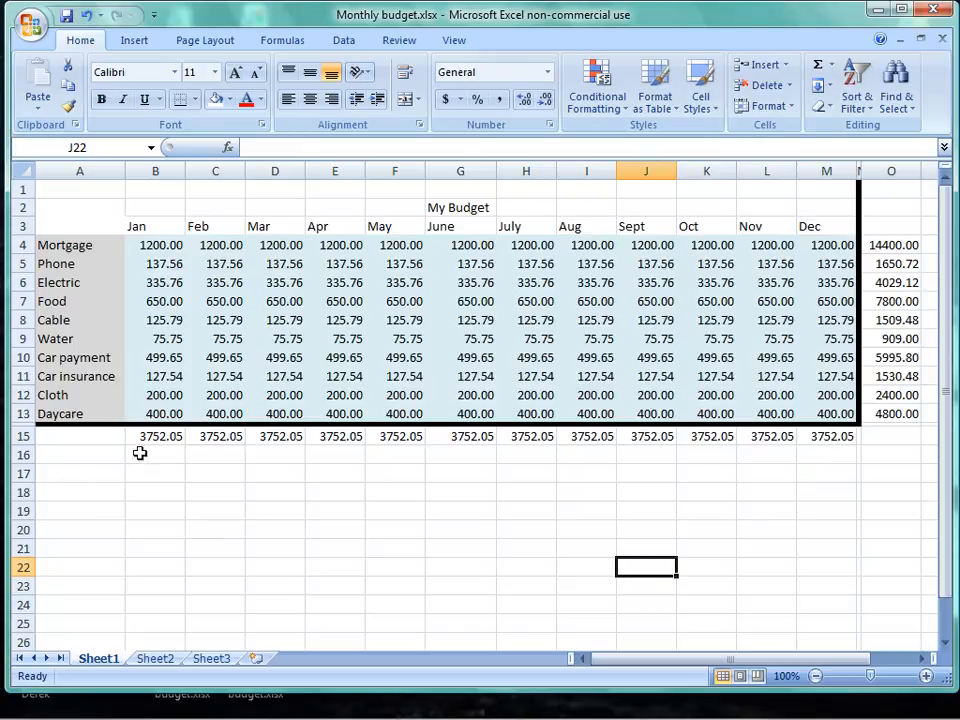
- Shade the monthly totals B15:M15 with the lightest orange theme fill
{"action": "left_click_drag", "start_coordinate": [148, 436], "coordinate": [836, 435]}
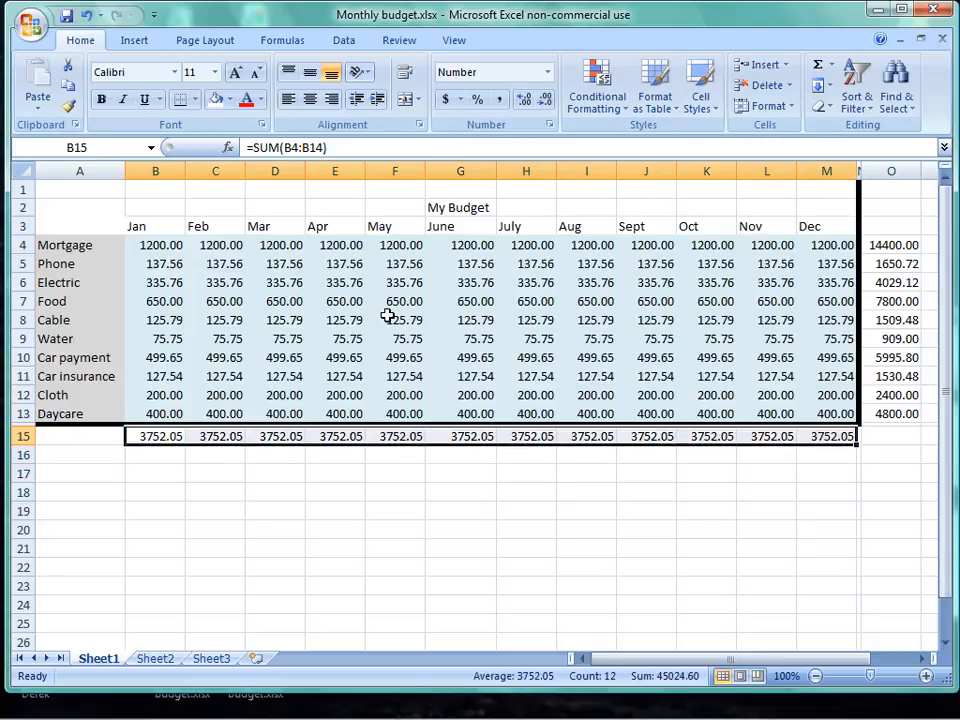
{"action": "left_click", "coordinate": [230, 99]}
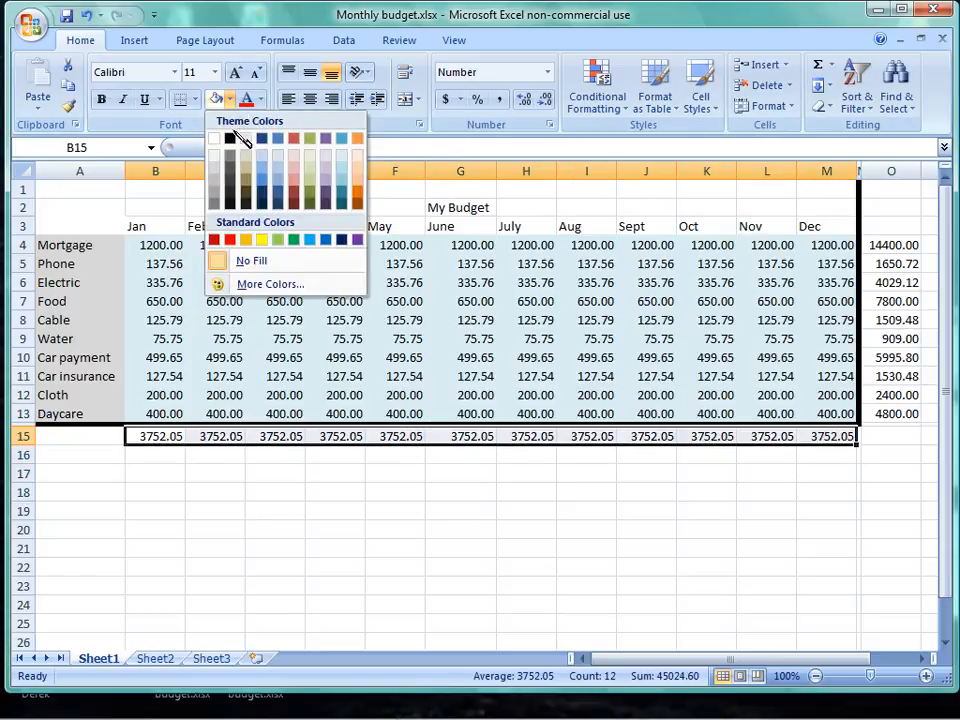
{"action": "left_click", "coordinate": [360, 160]}
{"action": "left_click", "coordinate": [685, 490]}
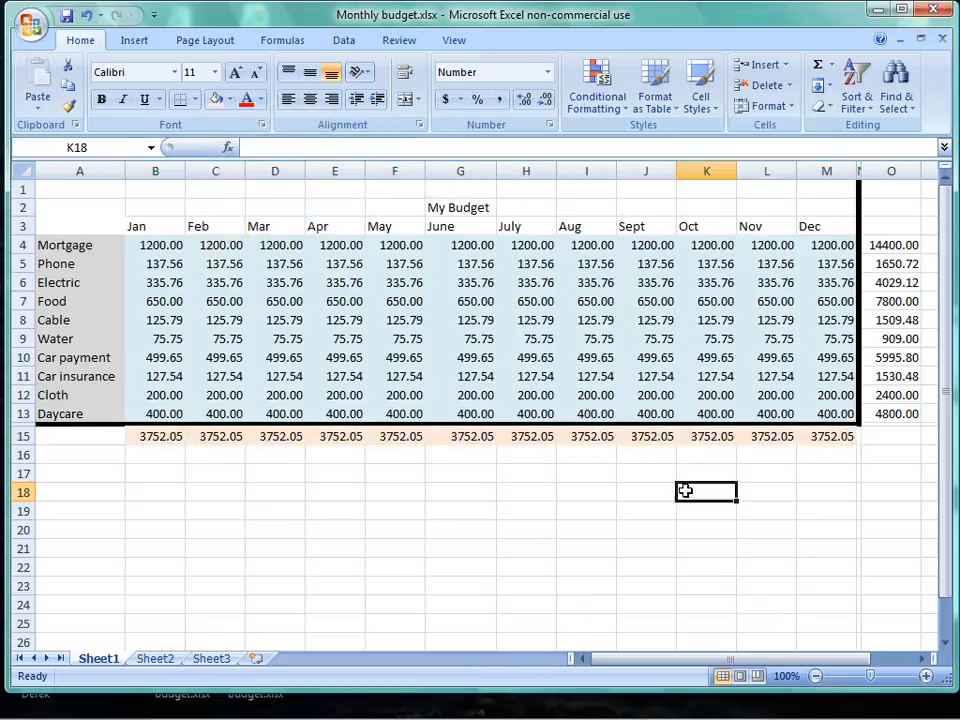
- Shade the yearly category totals O4:O13 with a medium gray fill
{"action": "left_click_drag", "start_coordinate": [885, 244], "coordinate": [904, 411]}
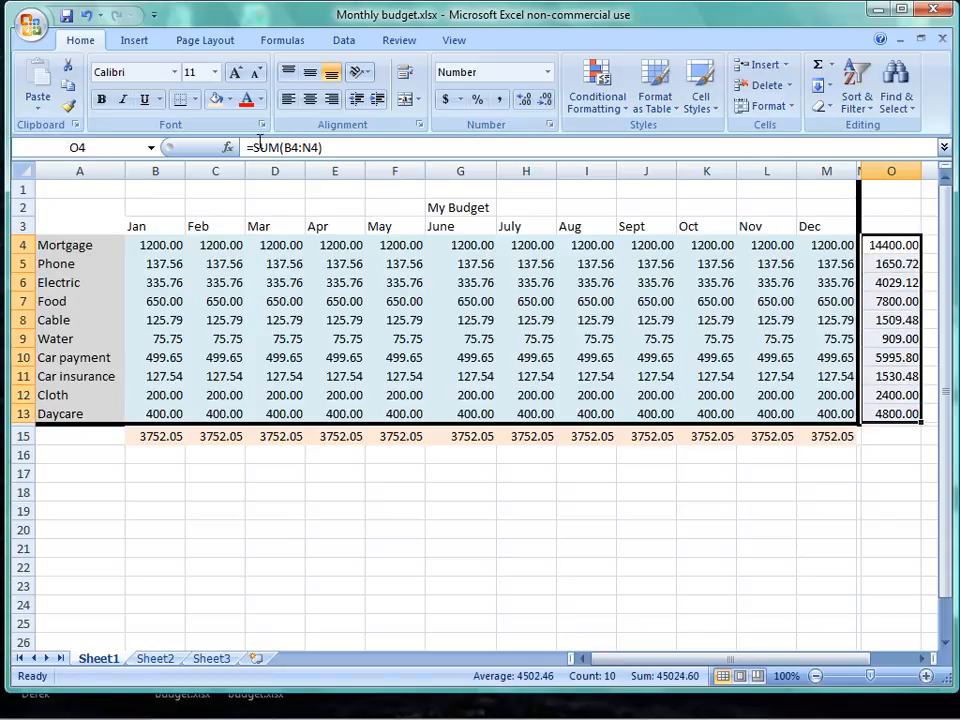
{"action": "left_click", "coordinate": [229, 99]}
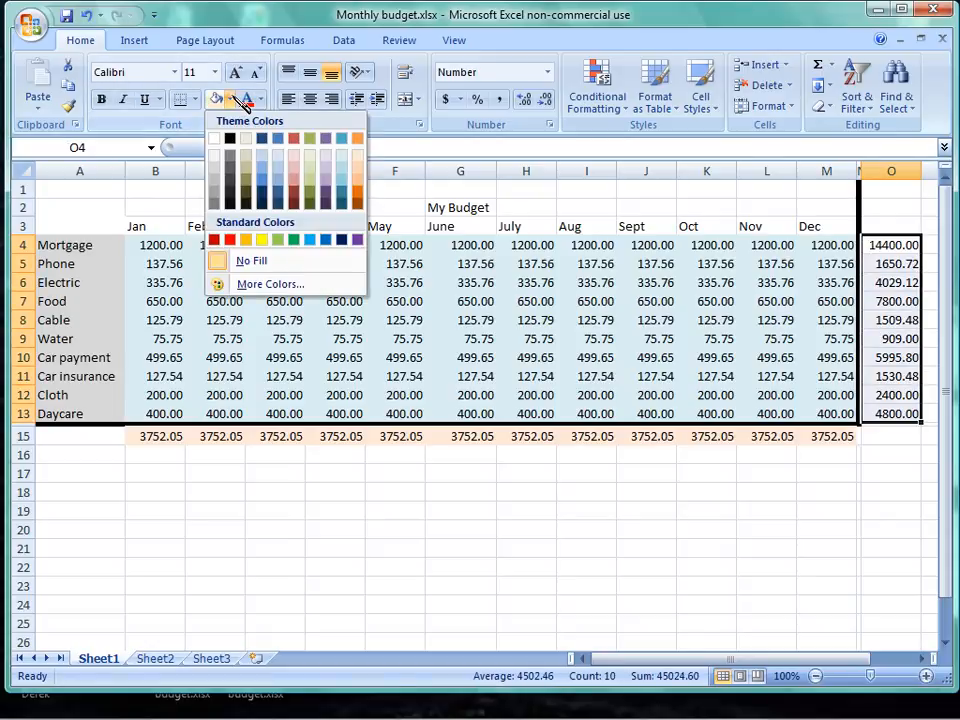
{"action": "left_click", "coordinate": [221, 183]}
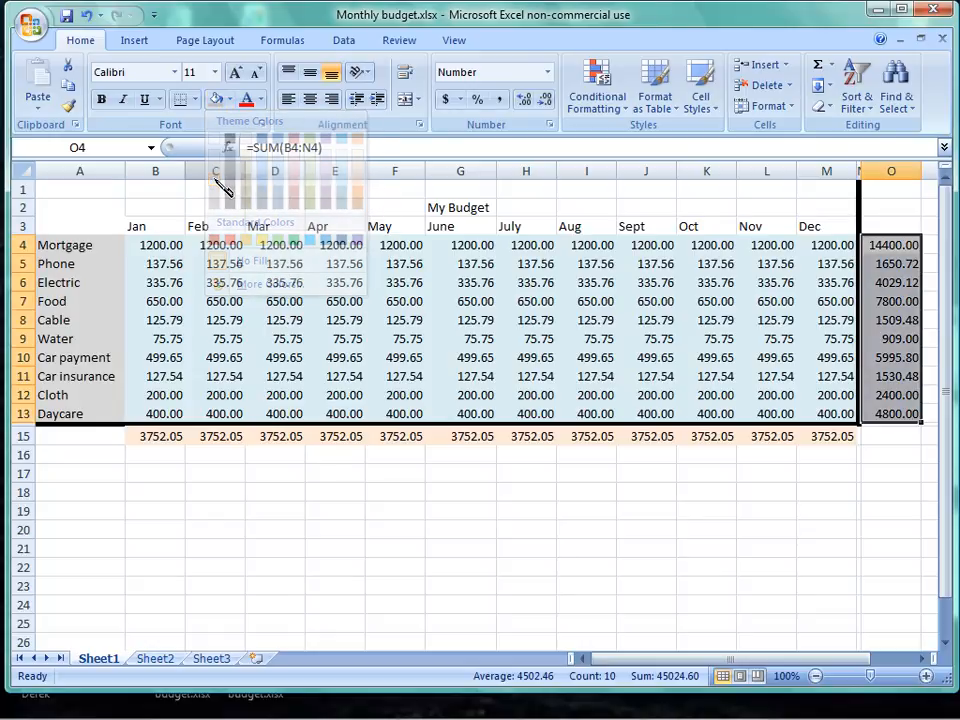
{"action": "left_click", "coordinate": [315, 541]}
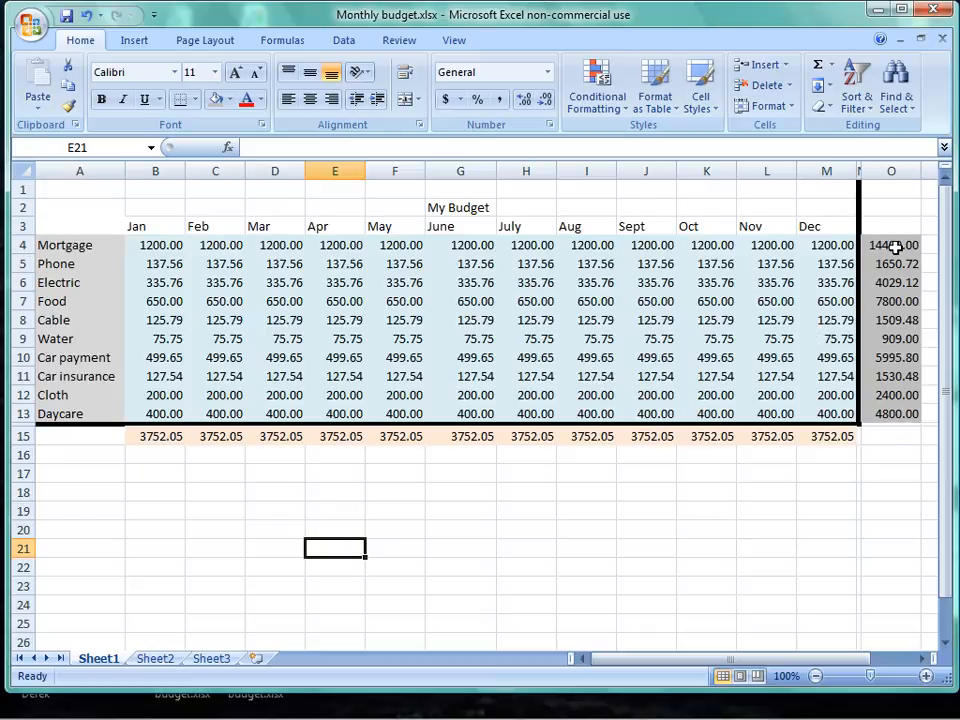
- Add the grand total of the category totals in O15 with AutoSum and shade that cell with the same gray fill
{"action": "left_click_drag", "start_coordinate": [897, 247], "coordinate": [915, 434]}
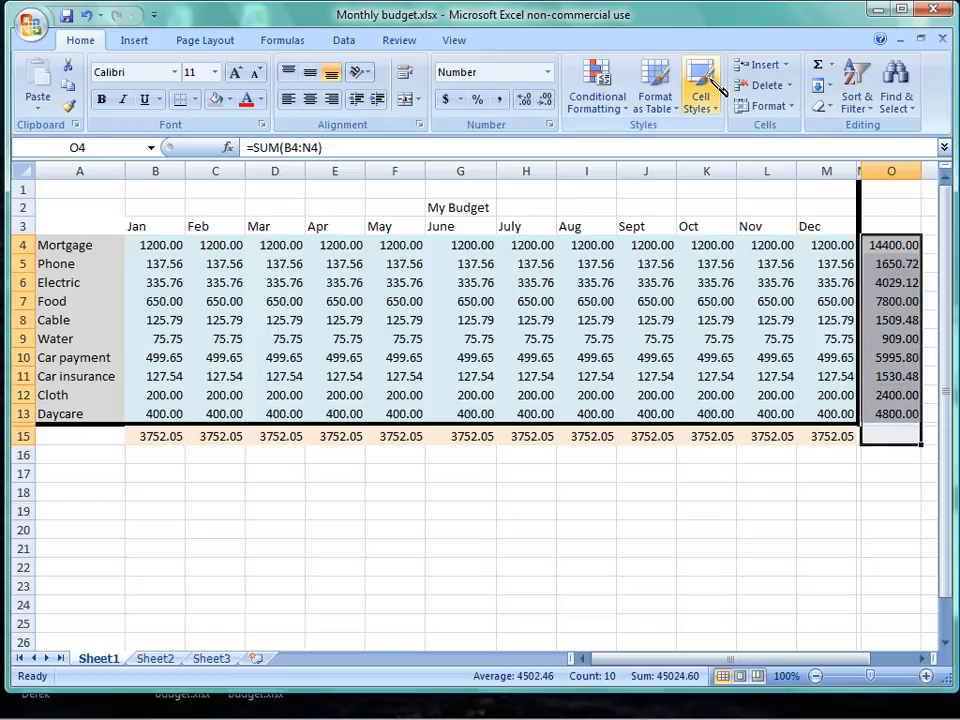
{"action": "left_click", "coordinate": [819, 63]}
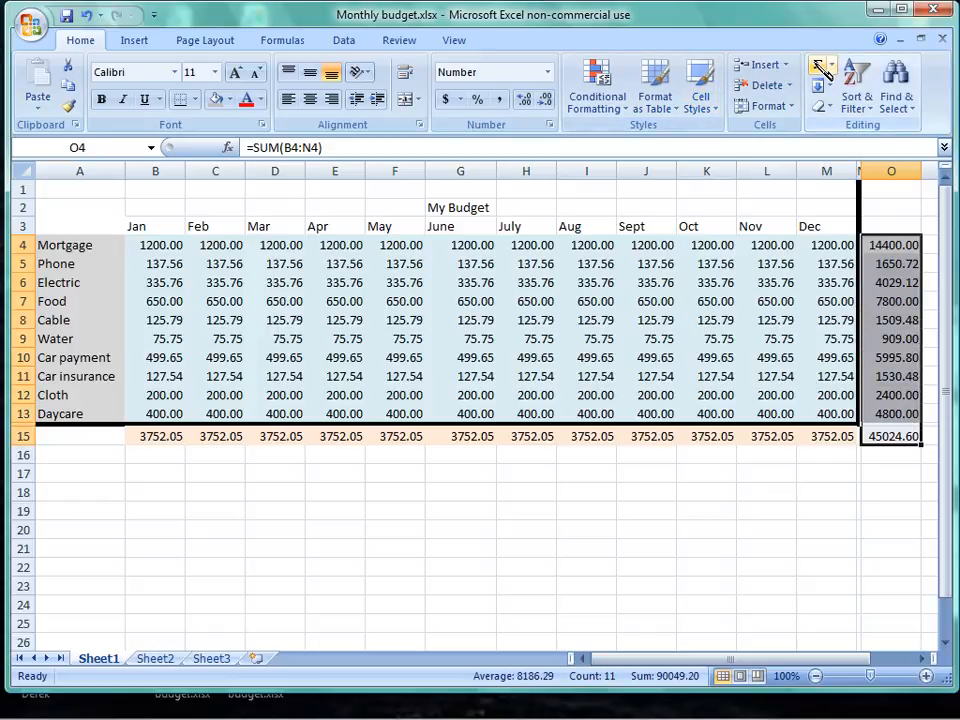
{"action": "left_click", "coordinate": [688, 550]}
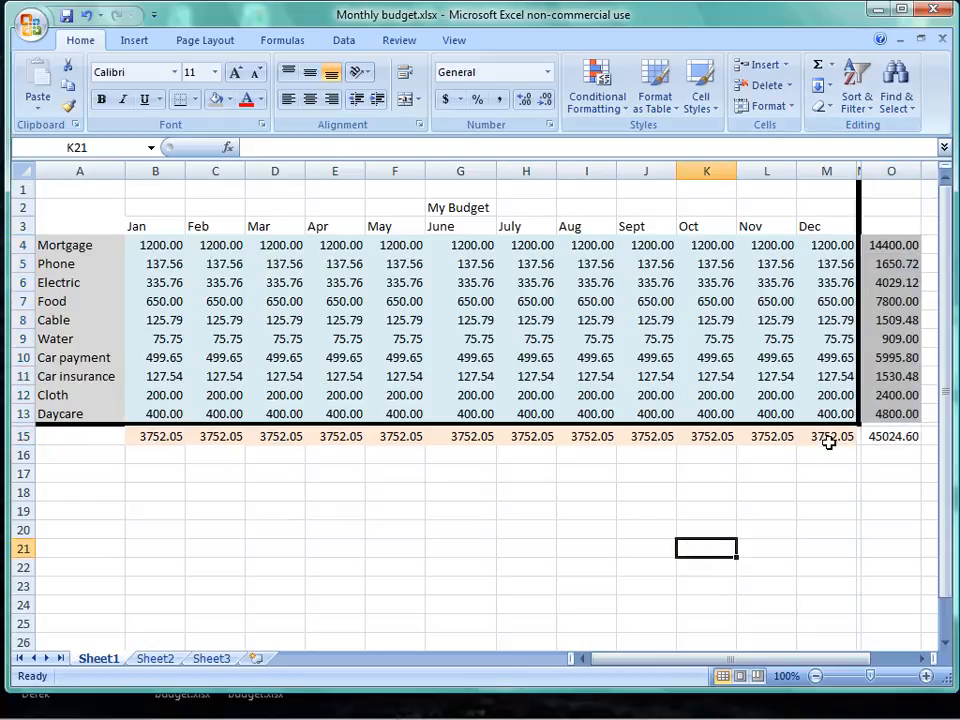
{"action": "left_click", "coordinate": [880, 437]}
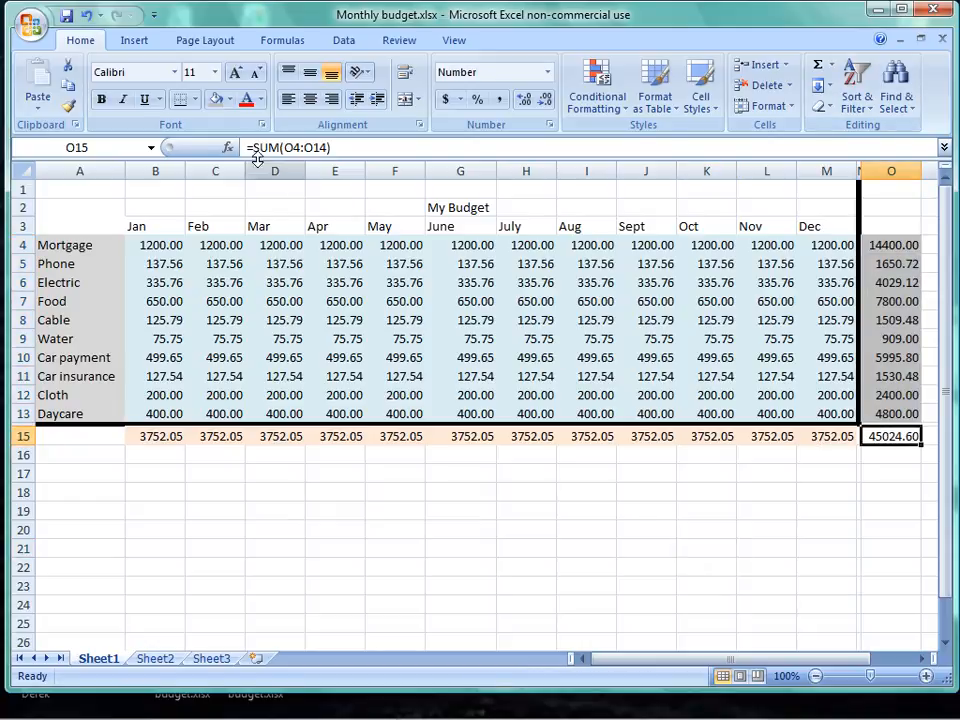
{"action": "left_click", "coordinate": [228, 102]}
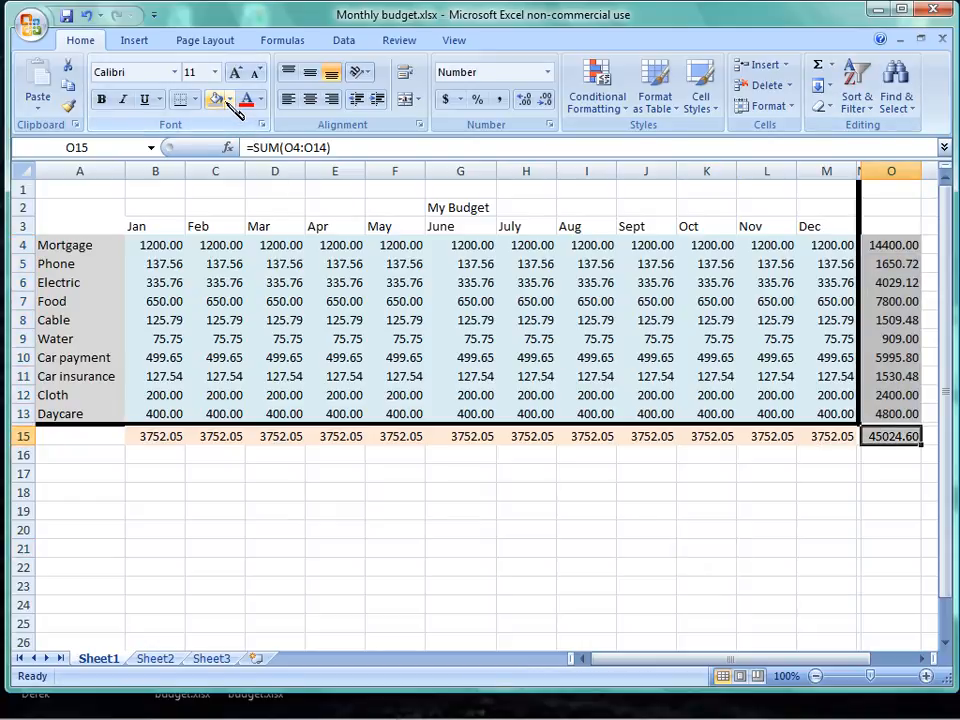
- Change the fill of the grand total cell O15 to a medium blue theme color
{"action": "left_click", "coordinate": [230, 101]}
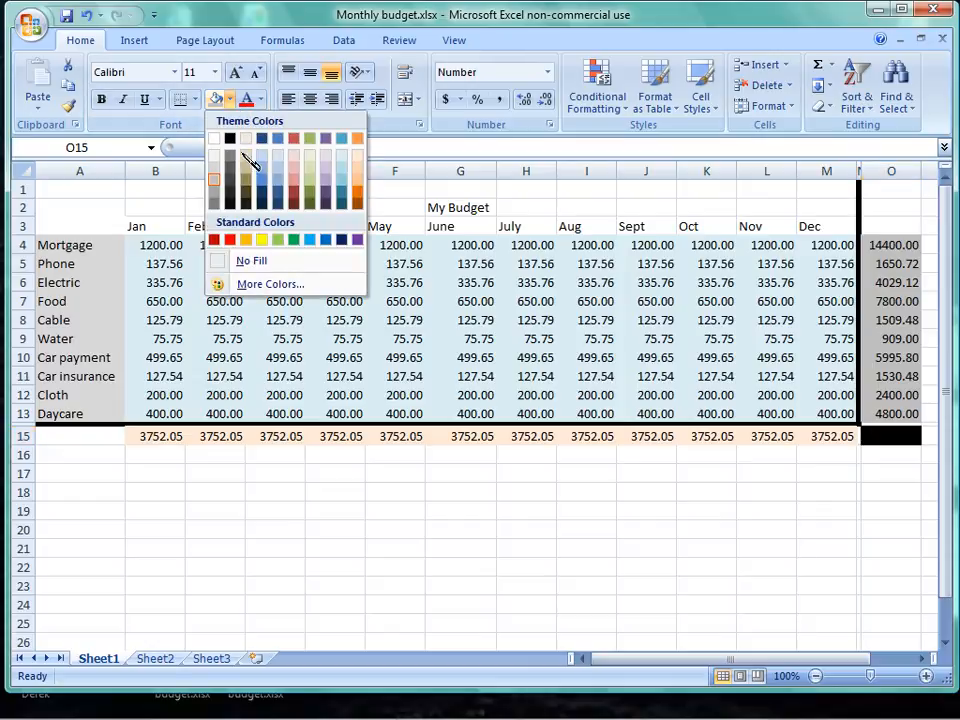
{"action": "left_click", "coordinate": [265, 182]}
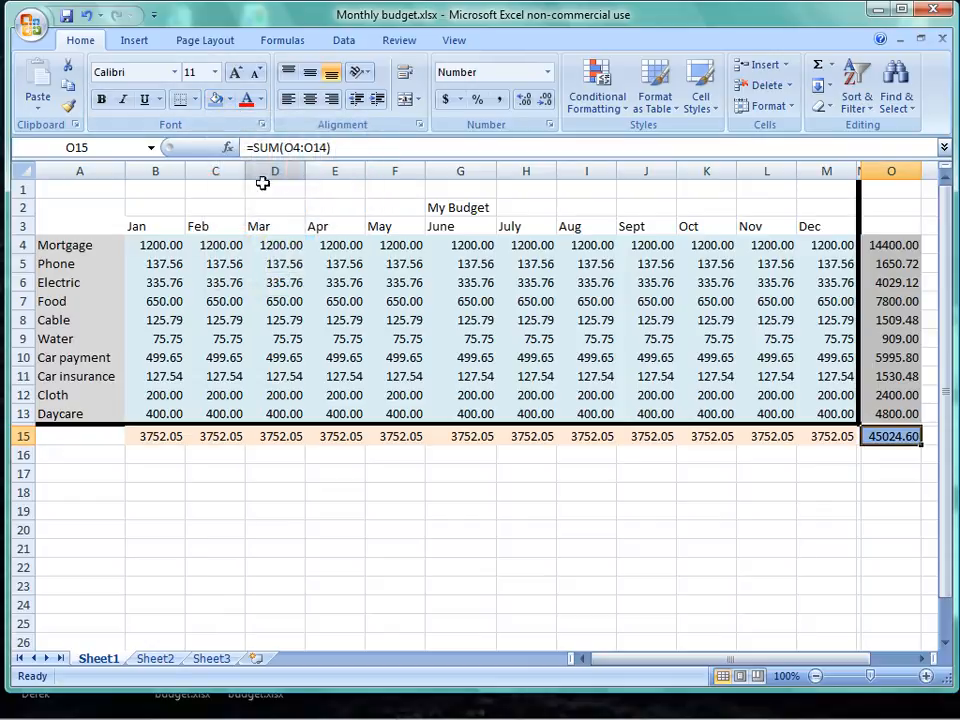
{"action": "left_click", "coordinate": [694, 544]}
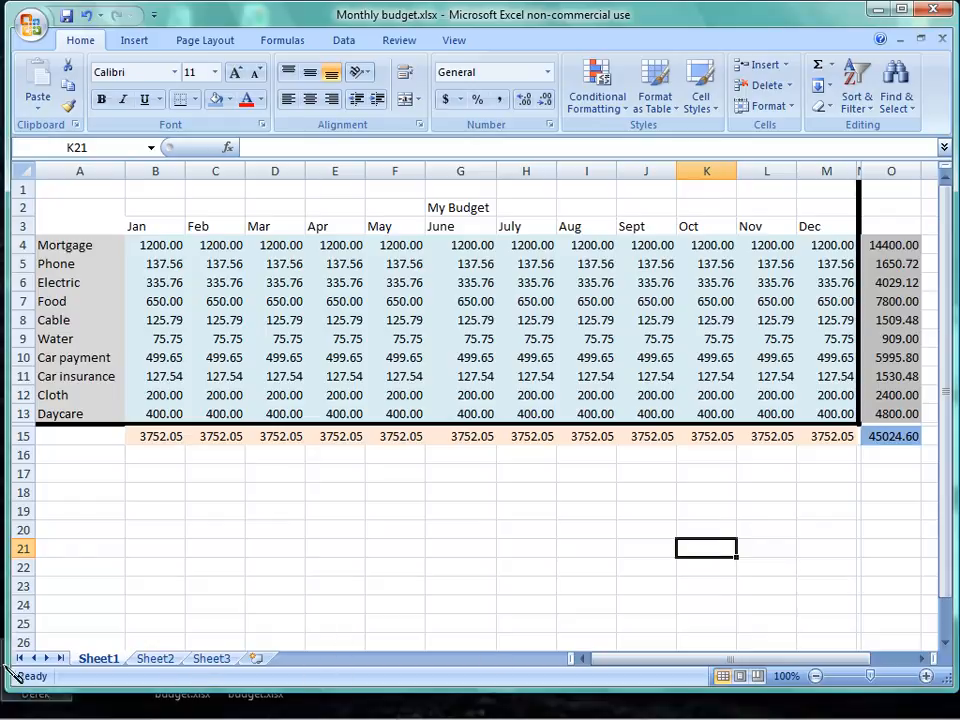
{"action": "left_click", "coordinate": [209, 528]}
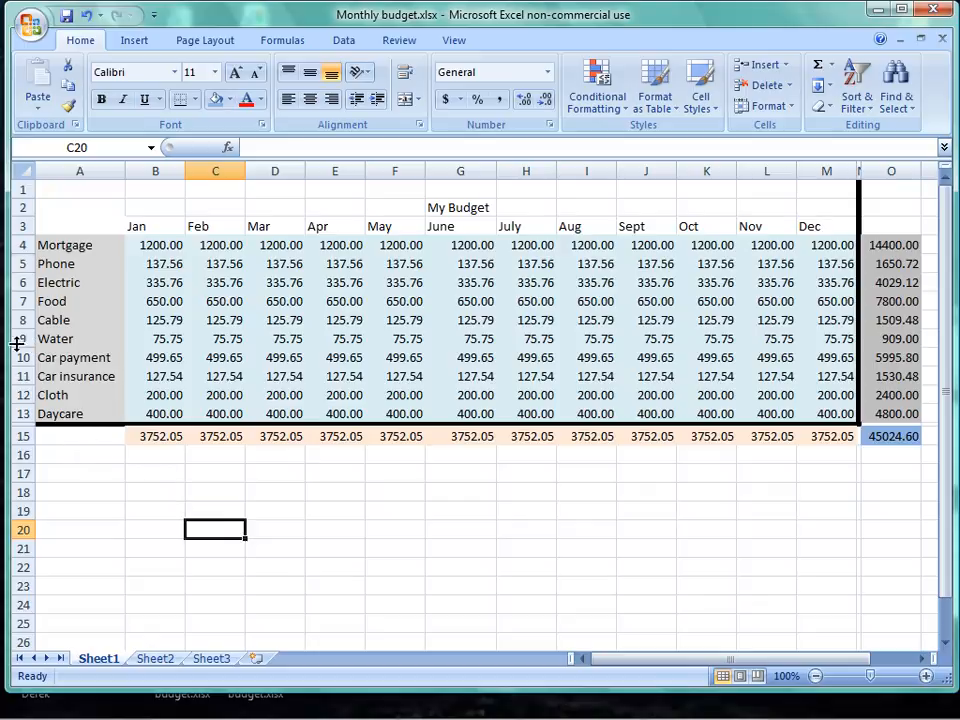
- Insert a blank row above the Phone row, directly below Mortgage
{"action": "right_click", "coordinate": [22, 263]}
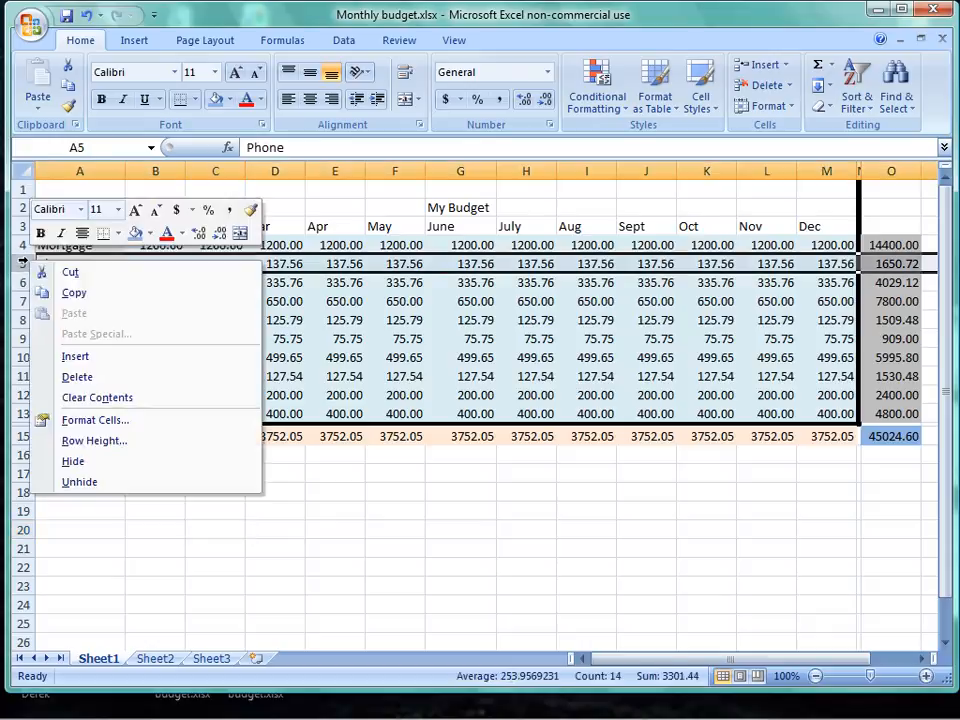
{"action": "left_click", "coordinate": [74, 357]}
{"action": "left_click", "coordinate": [143, 504]}
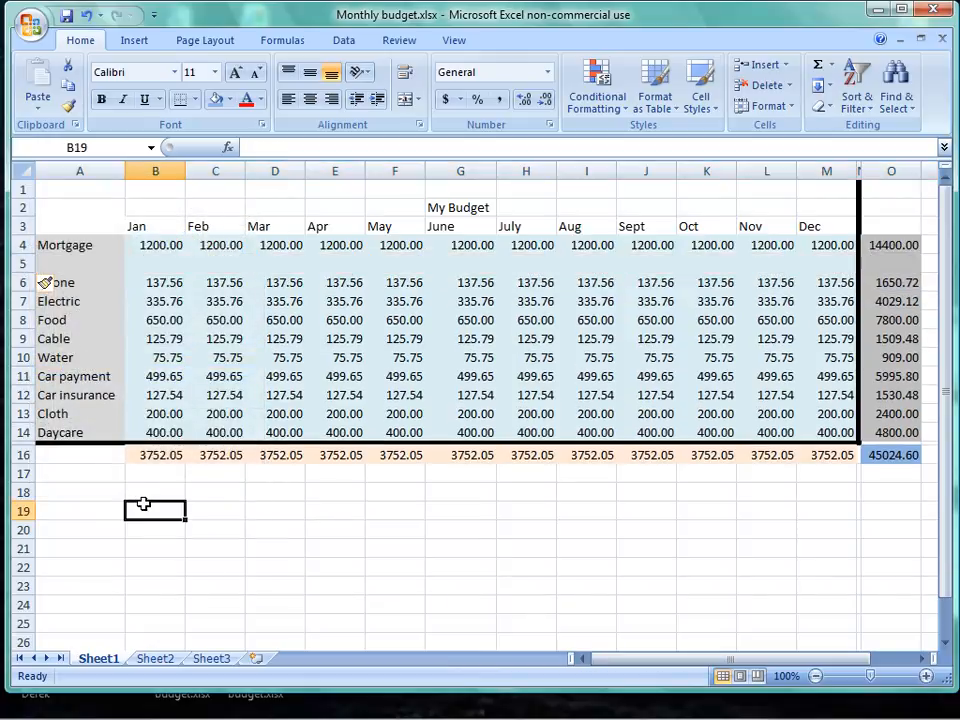
- Label the blank row's category cell A5 as School expenses
{"action": "left_click", "coordinate": [58, 260]}
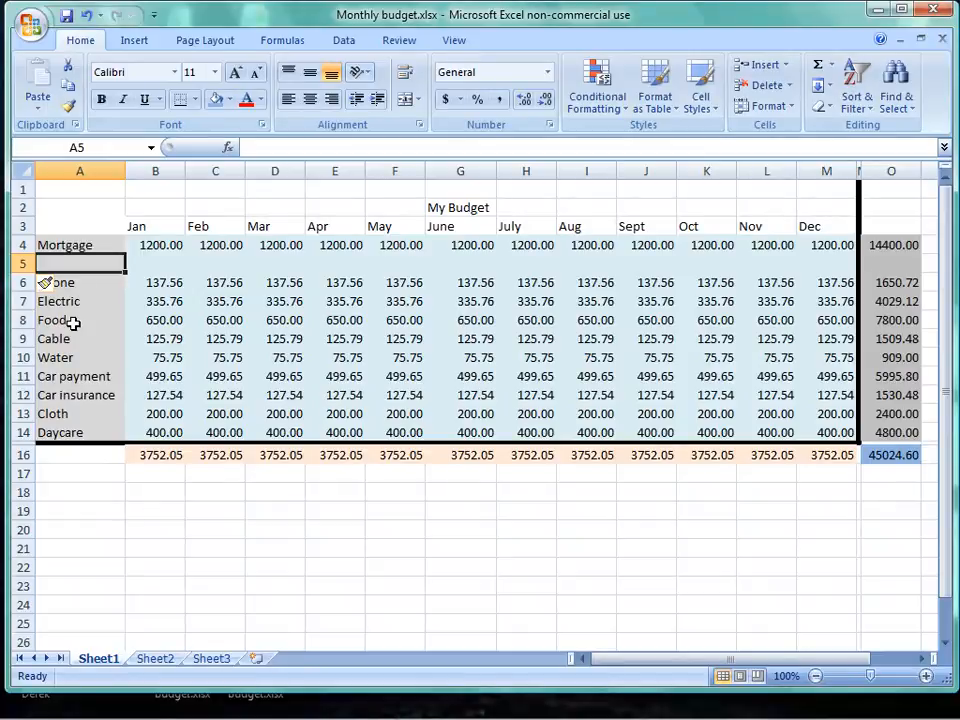
{"action": "double_click", "coordinate": [70, 264]}
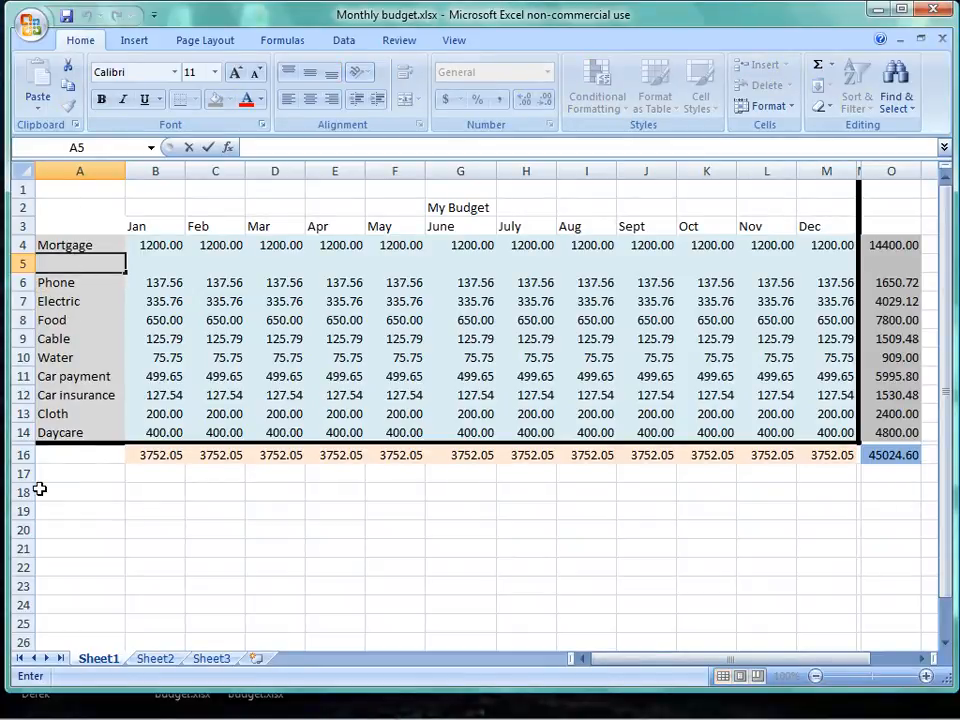
{"action": "type", "text": "School expe"}
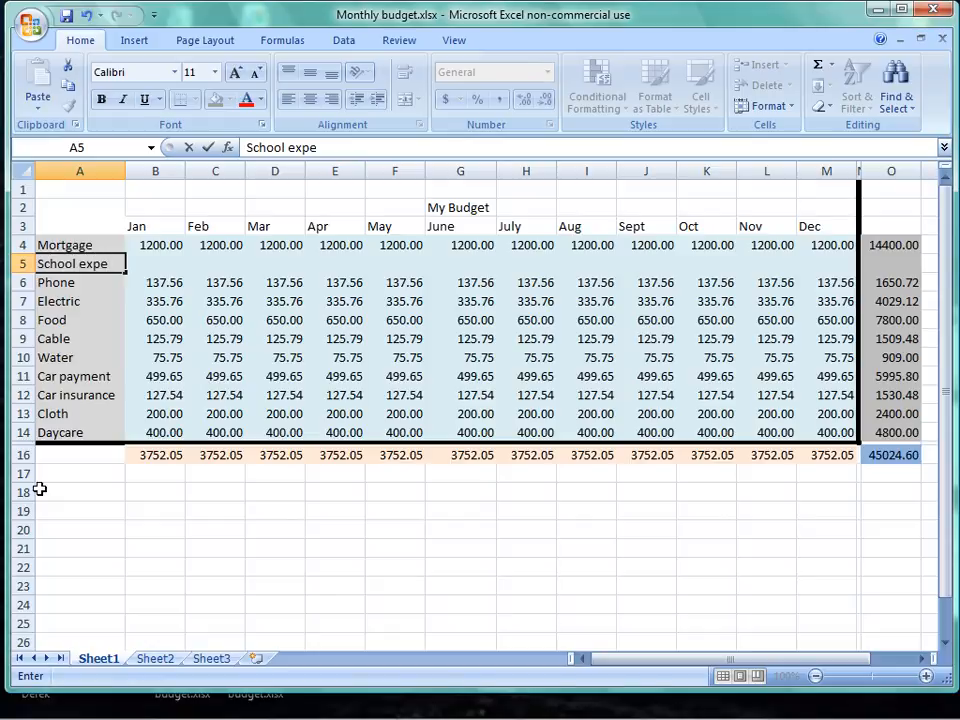
{"action": "type", "text": "nses"}
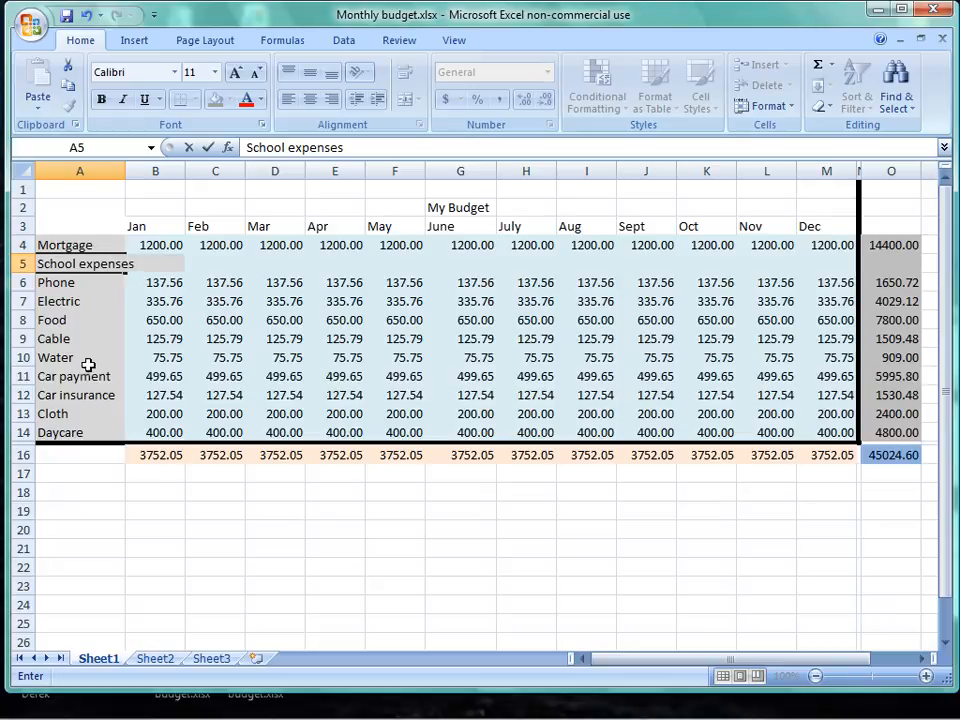
{"action": "left_click", "coordinate": [223, 596]}
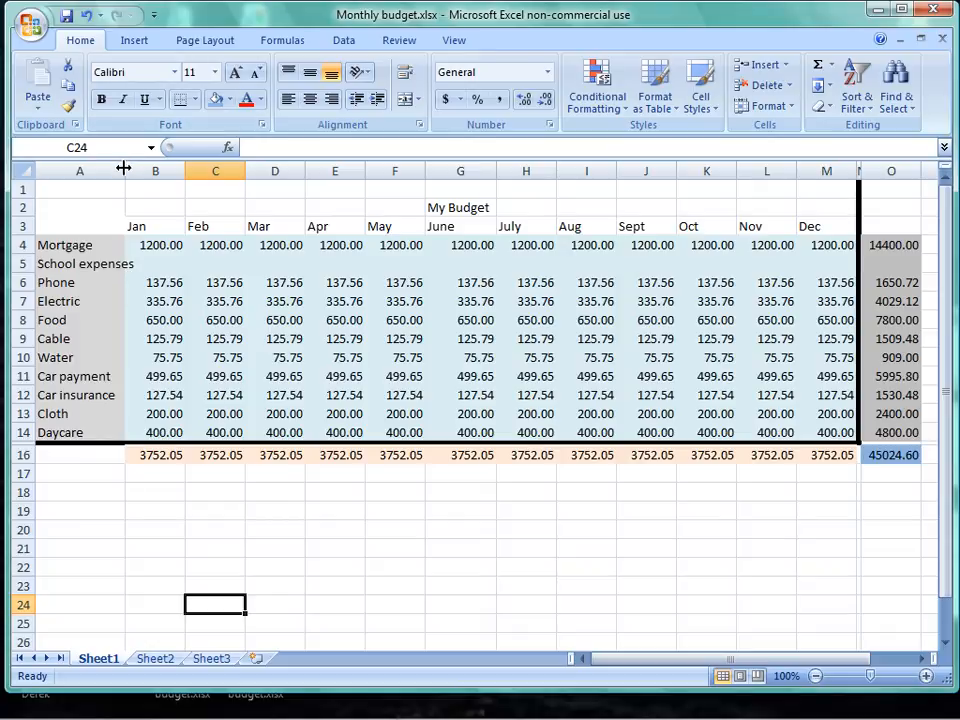
- Widen column A to fit the School expenses label and narrow column B slightly to compensate
{"action": "left_click_drag", "start_coordinate": [124, 169], "coordinate": [136, 166]}
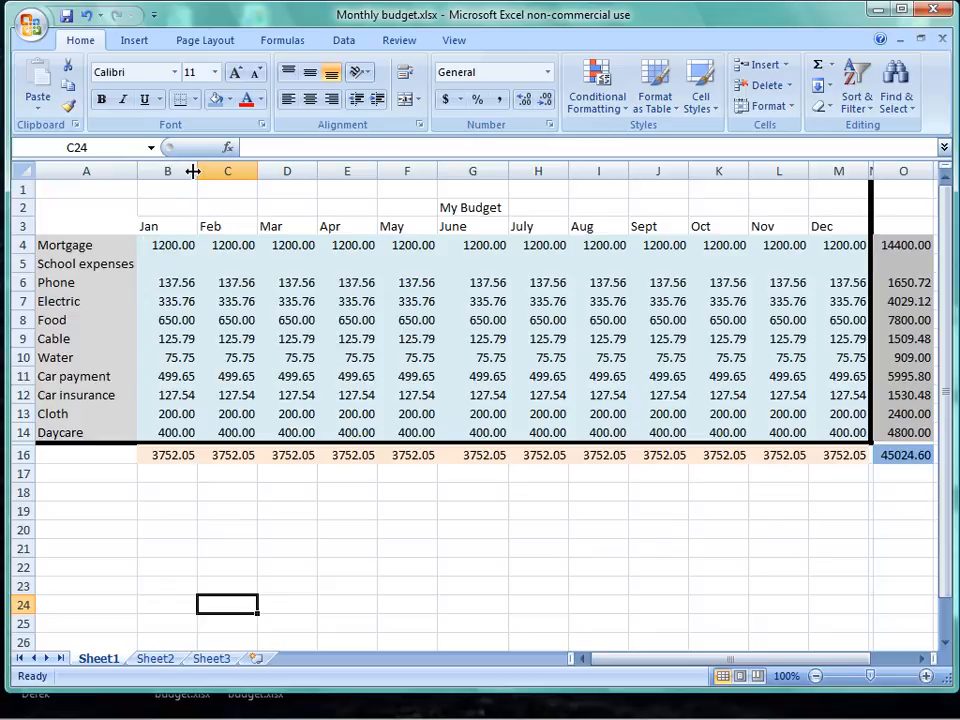
{"action": "left_click_drag", "start_coordinate": [193, 171], "coordinate": [184, 171]}
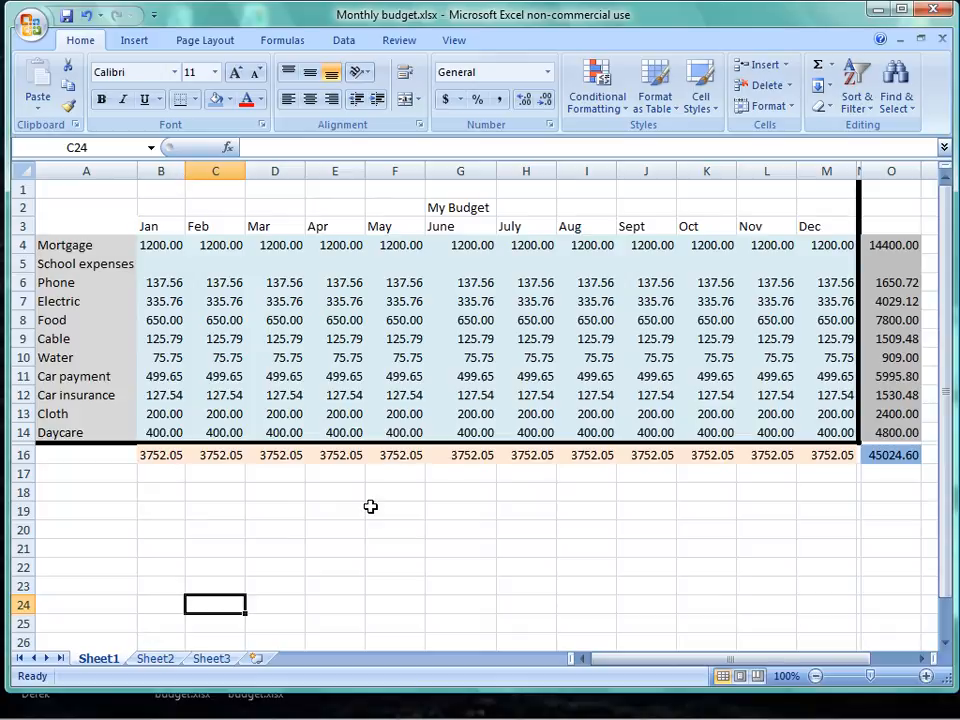
{"action": "left_click", "coordinate": [602, 585]}
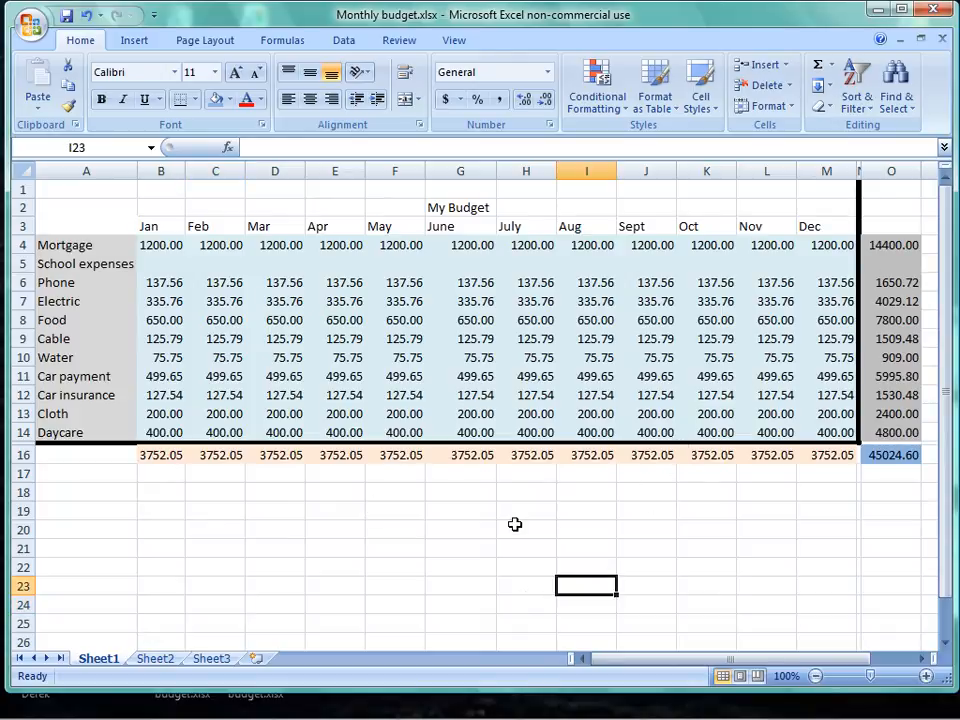
- Enter 375.78 as the January school expenses in B5
{"action": "left_click", "coordinate": [168, 262]}
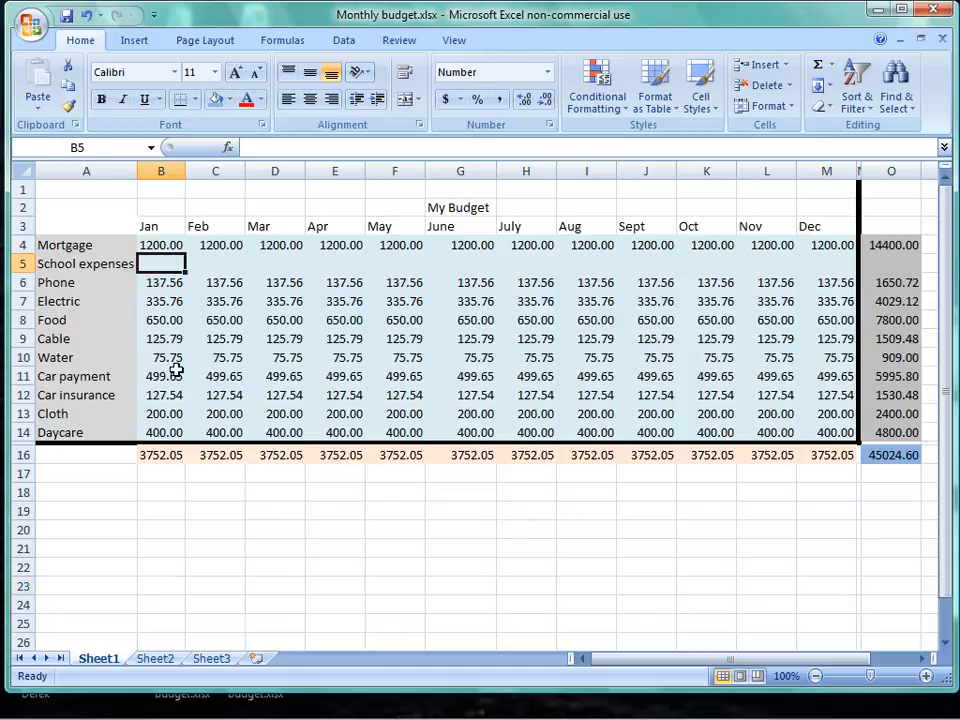
{"action": "type", "text": "3"}
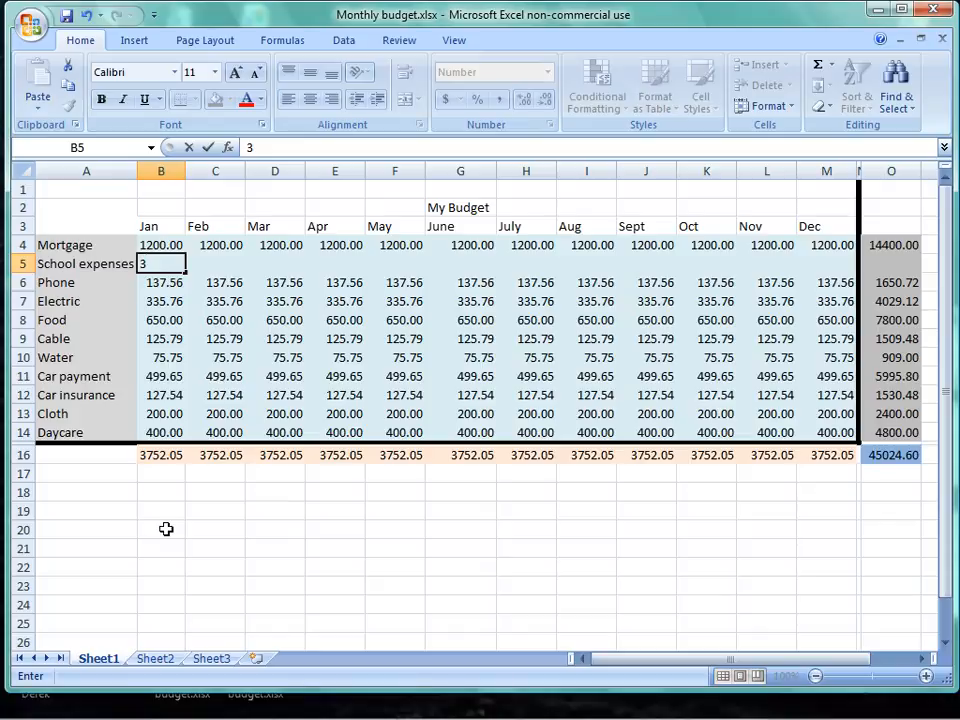
{"action": "type", "text": "75.78"}
{"action": "left_click", "coordinate": [518, 544]}
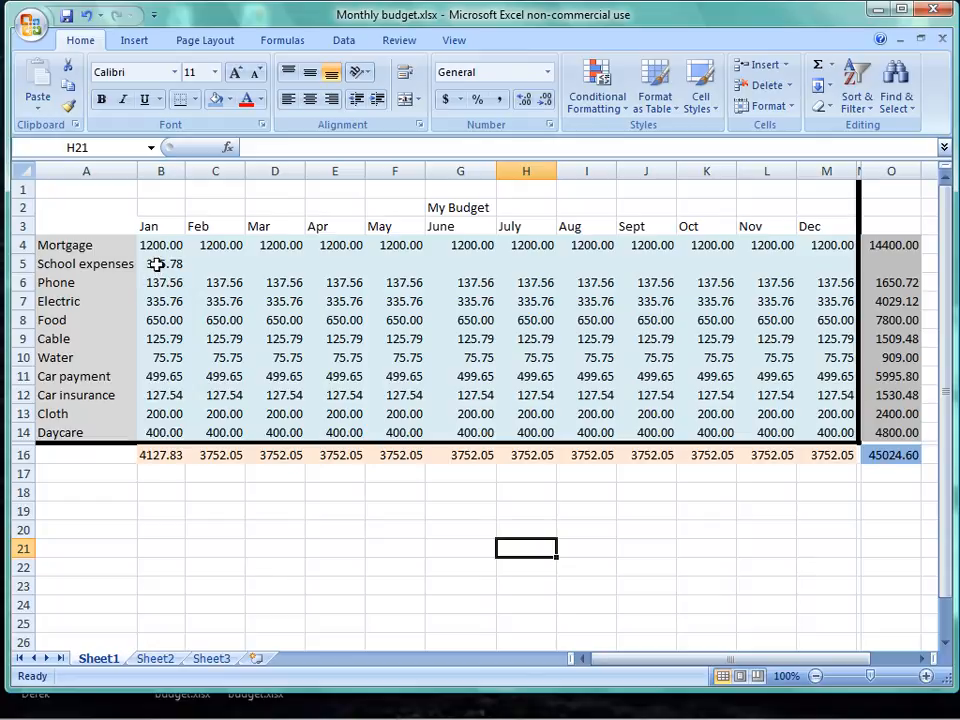
{"action": "left_click_drag", "start_coordinate": [163, 263], "coordinate": [816, 264]}
{"action": "right_click", "coordinate": [818, 264]}
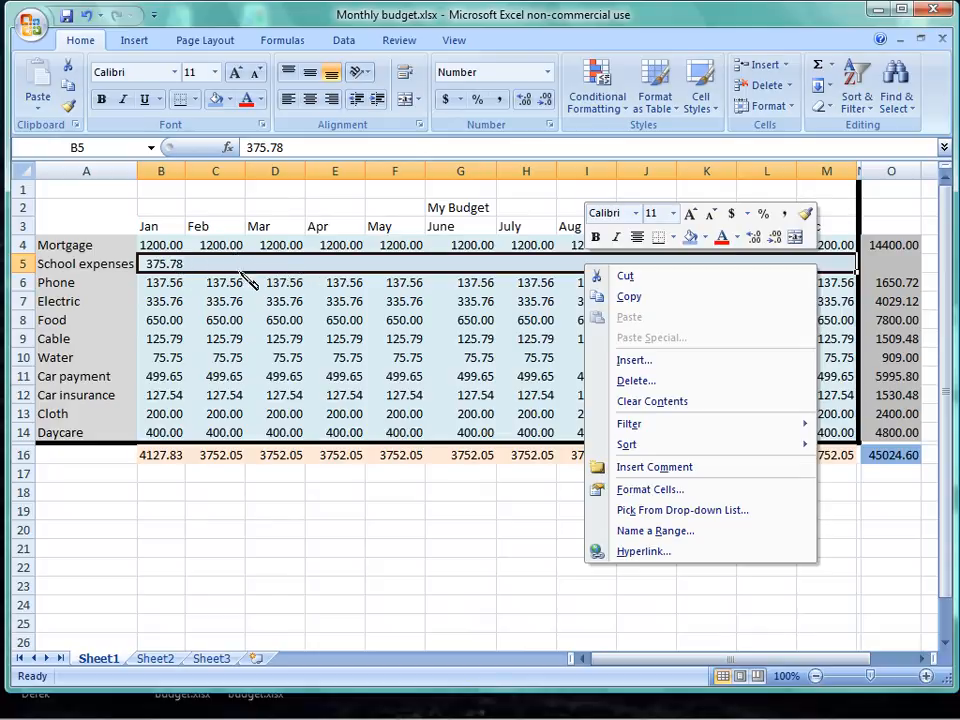
{"action": "left_click", "coordinate": [135, 40]}
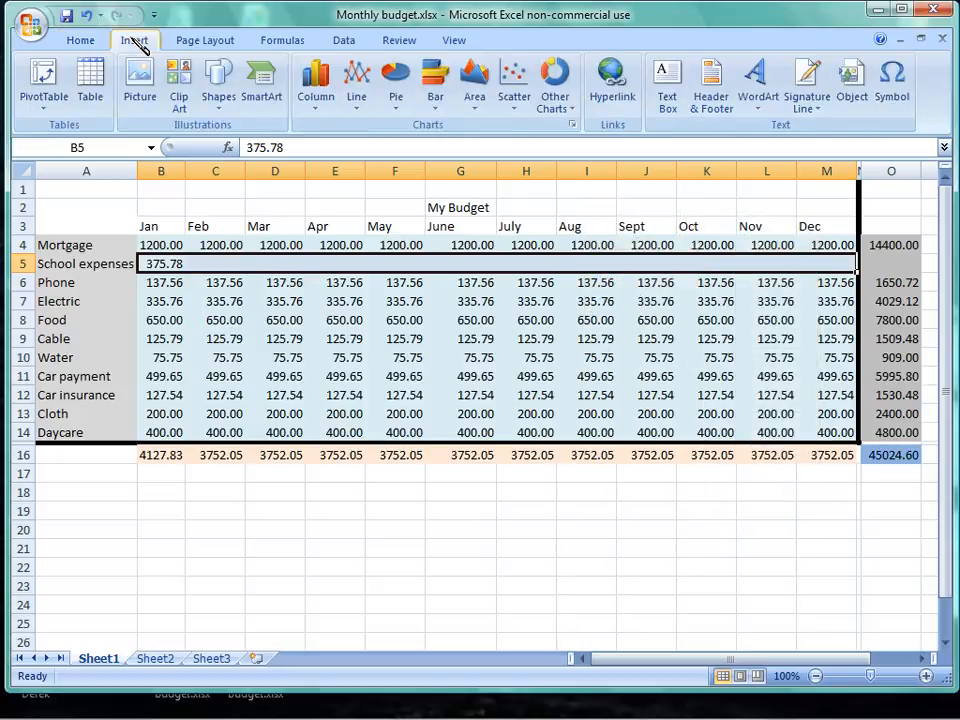
{"action": "left_click", "coordinate": [81, 40]}
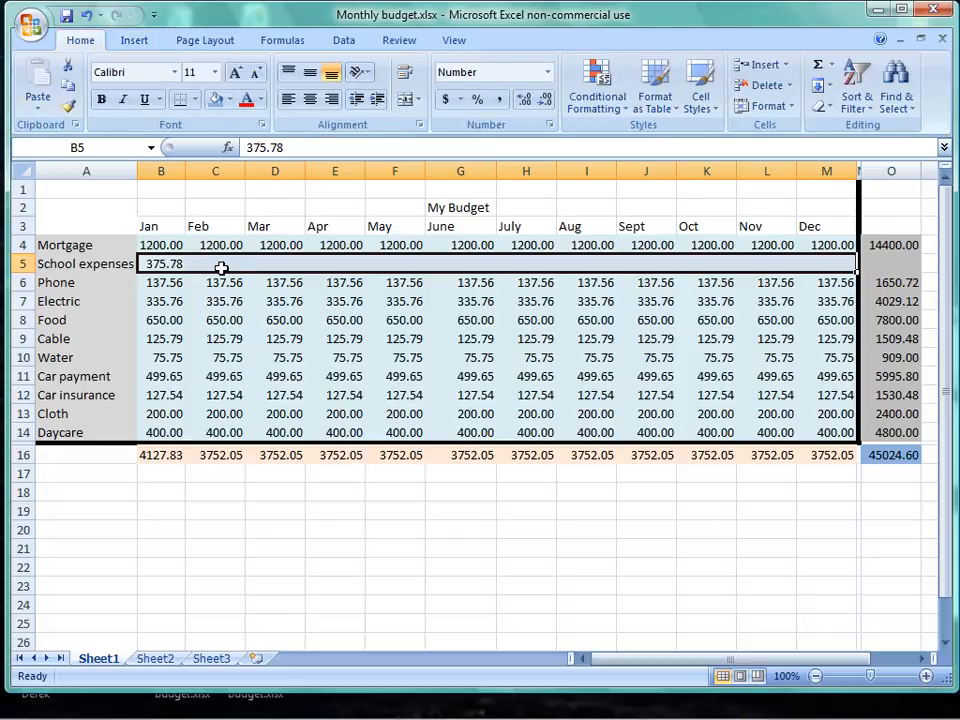
- Copy the January school expenses value from B5 into the February and March cells C5 and D5
{"action": "left_click", "coordinate": [173, 262]}
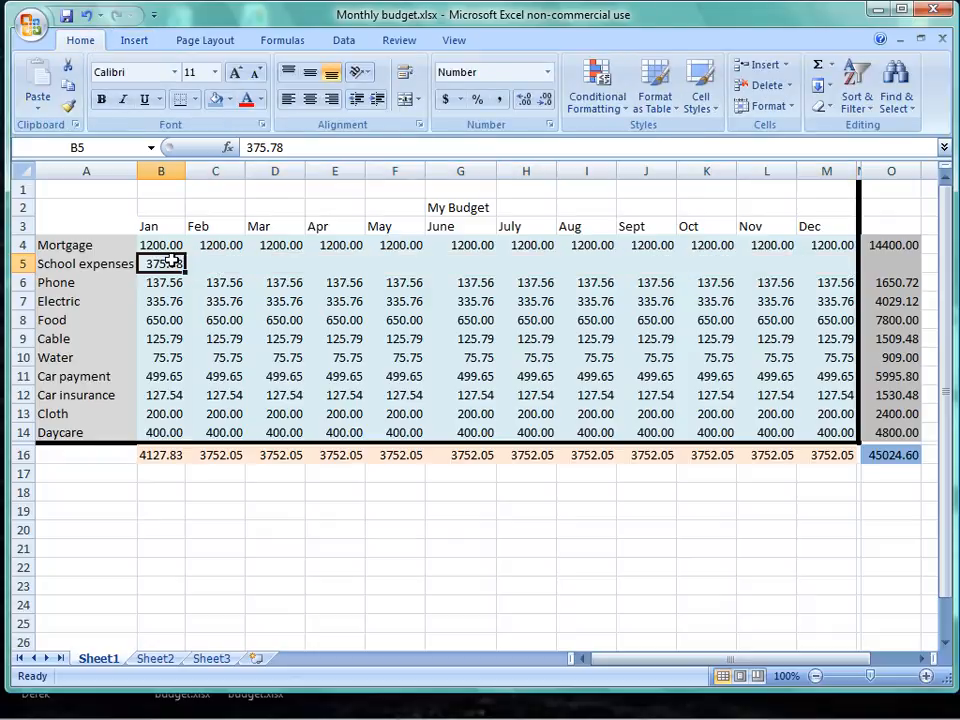
{"action": "right_click", "coordinate": [172, 261]}
{"action": "left_click", "coordinate": [214, 293]}
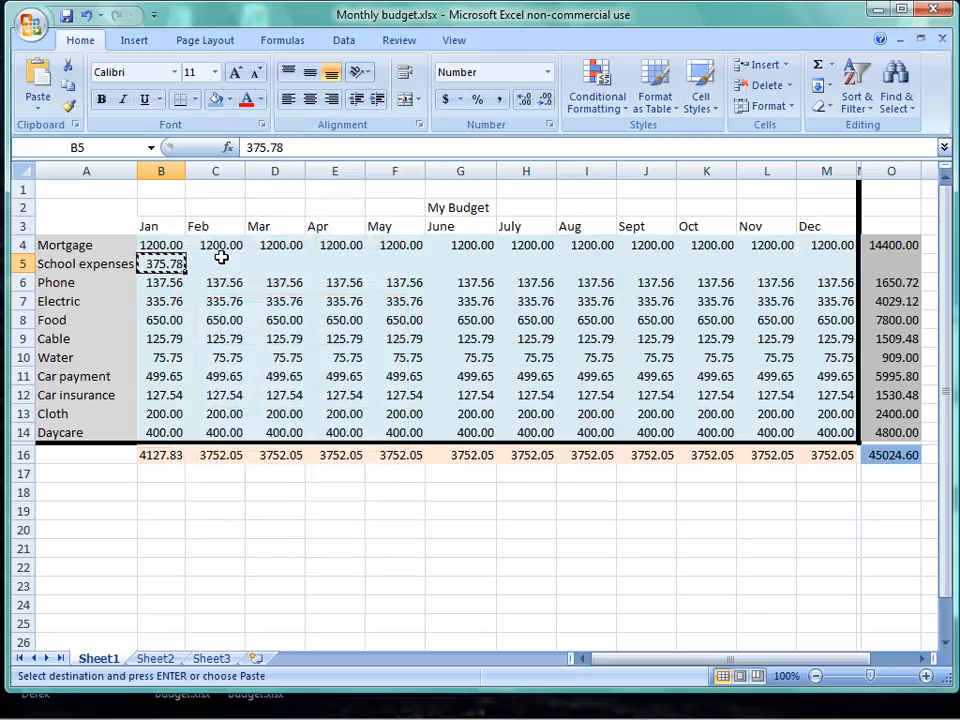
{"action": "left_click", "coordinate": [221, 256]}
{"action": "right_click", "coordinate": [221, 256]}
{"action": "left_click", "coordinate": [258, 309]}
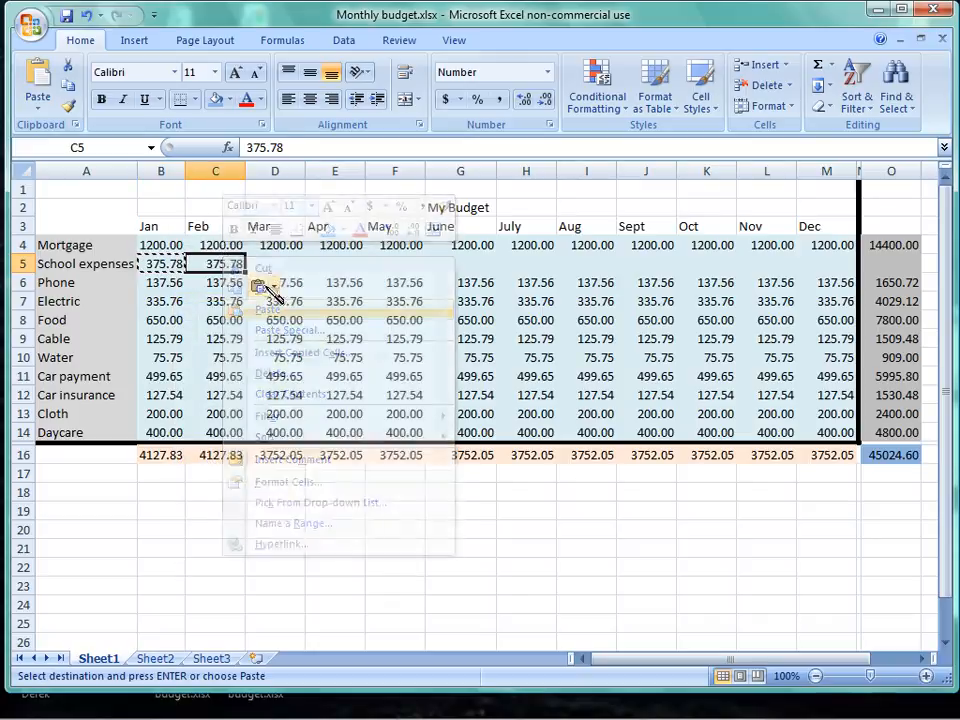
{"action": "left_click", "coordinate": [277, 267]}
{"action": "right_click", "coordinate": [278, 266]}
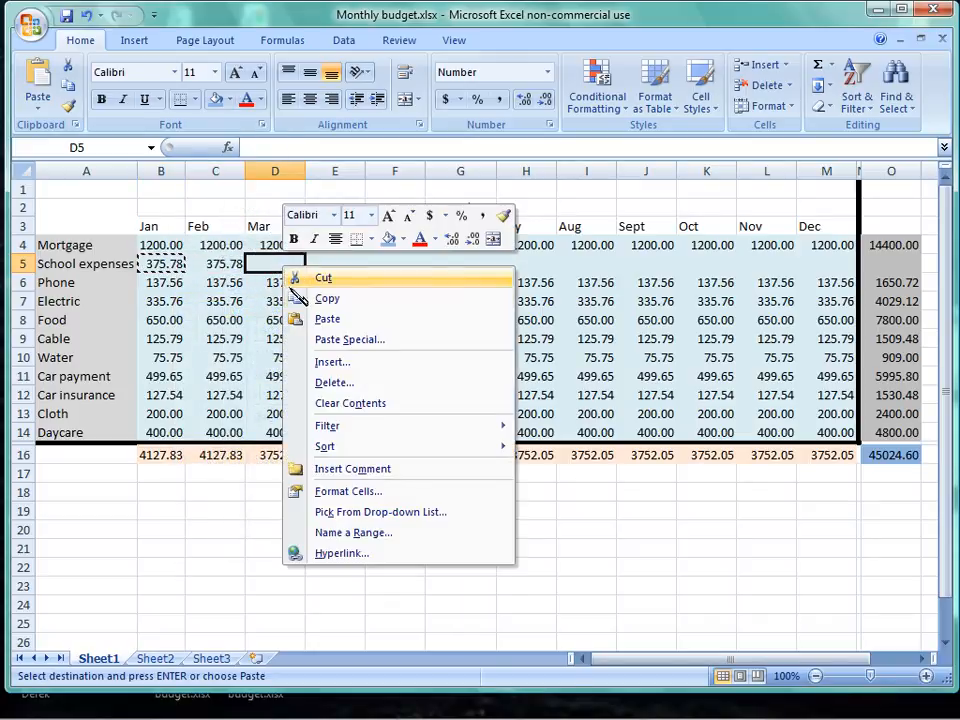
{"action": "left_click", "coordinate": [326, 319]}
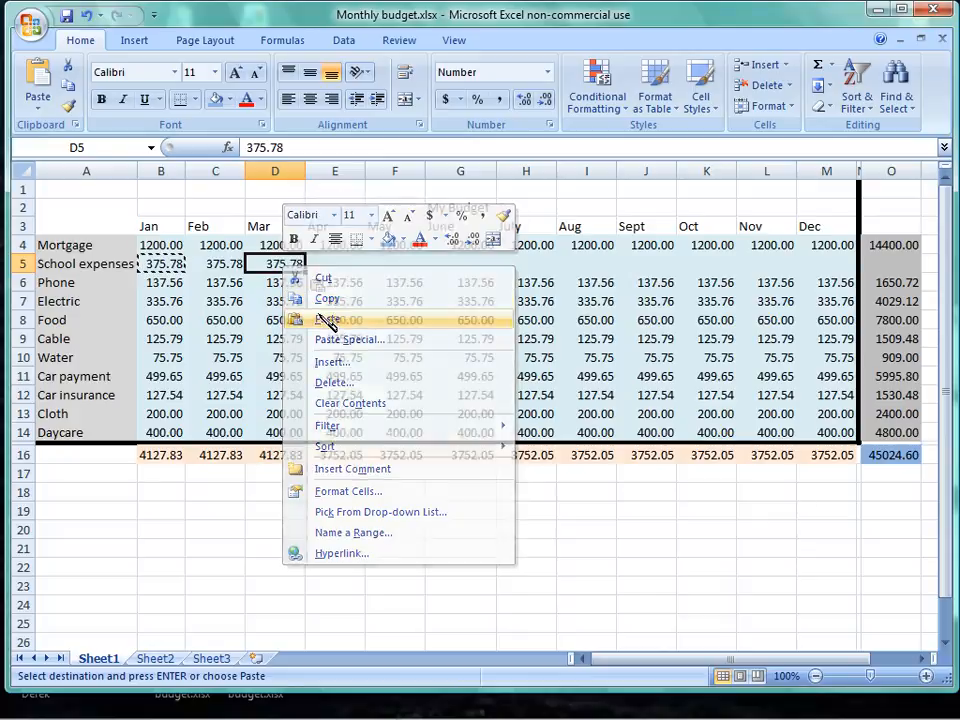
{"action": "left_click", "coordinate": [330, 320]}
- Paste the copied school expenses value into the April through December cells E5:M5
{"action": "left_click_drag", "start_coordinate": [322, 262], "coordinate": [814, 259]}
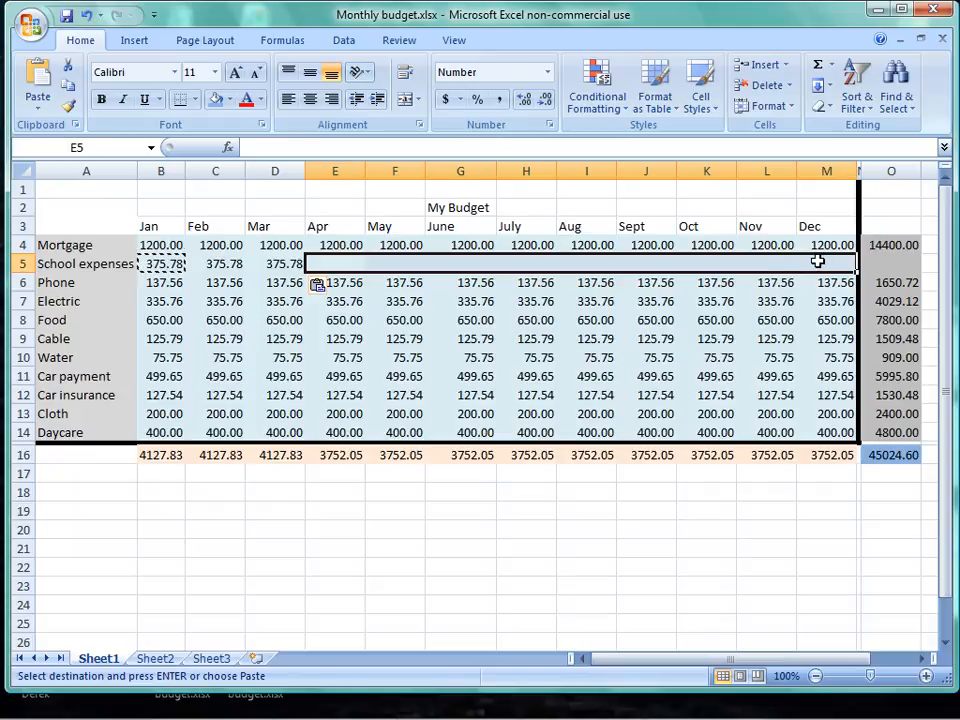
{"action": "right_click", "coordinate": [319, 263]}
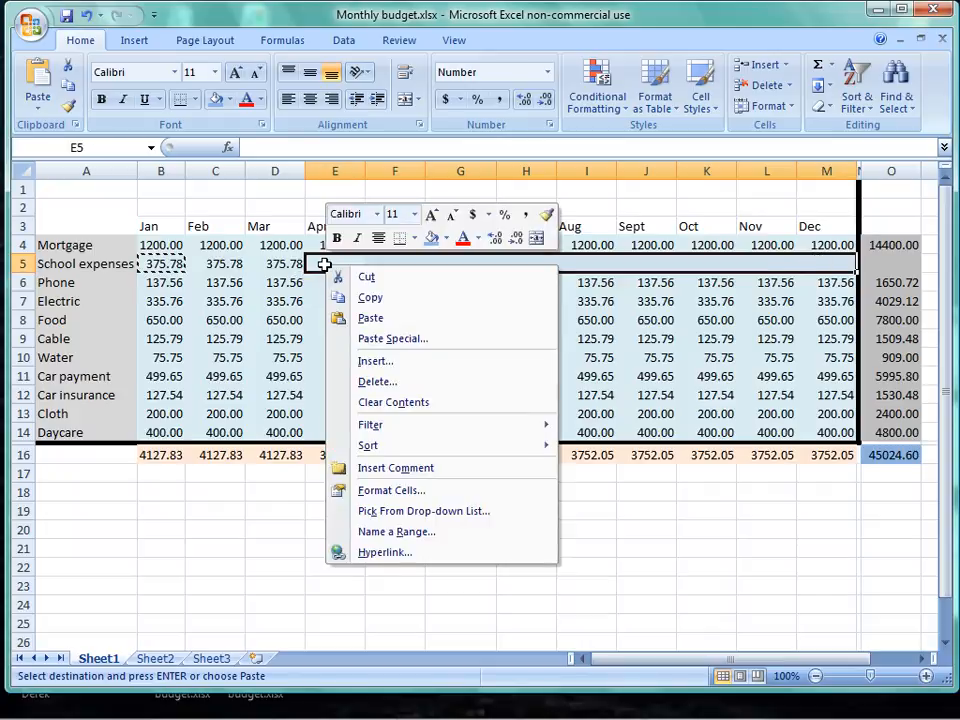
{"action": "left_click", "coordinate": [343, 318]}
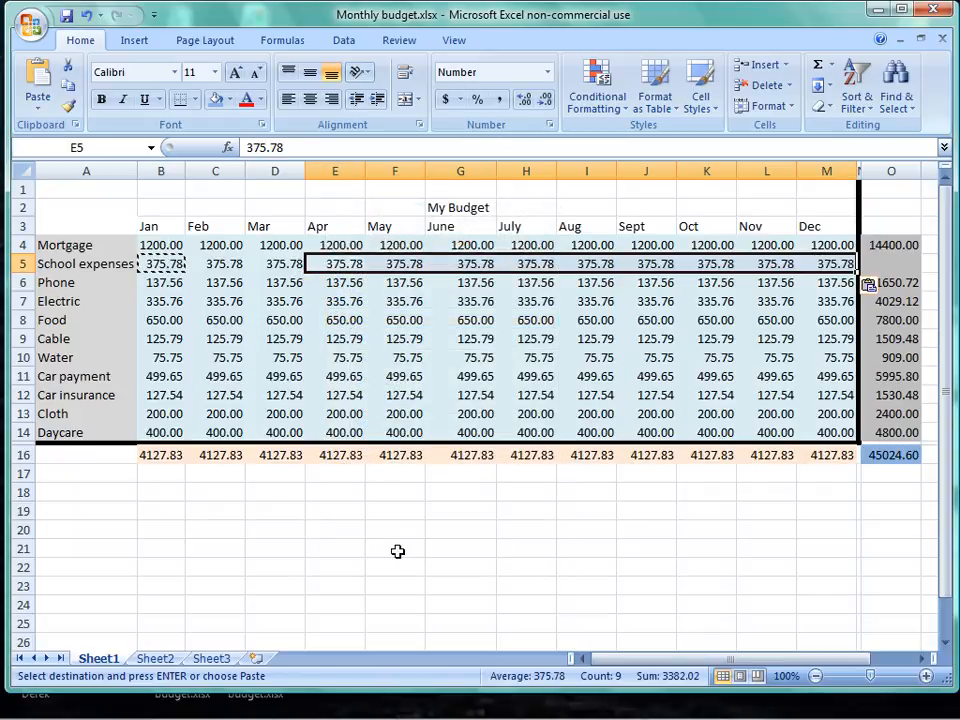
{"action": "left_click", "coordinate": [444, 550]}
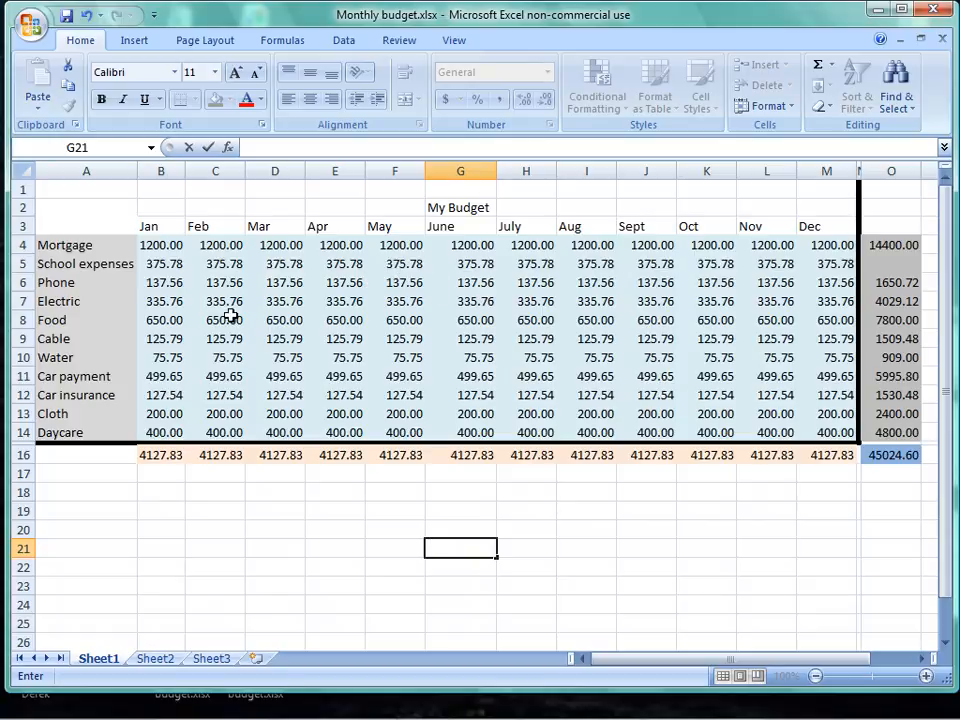
- Total the school expenses across all months in O5 with AutoSum
{"action": "left_click_drag", "start_coordinate": [178, 264], "coordinate": [878, 264]}
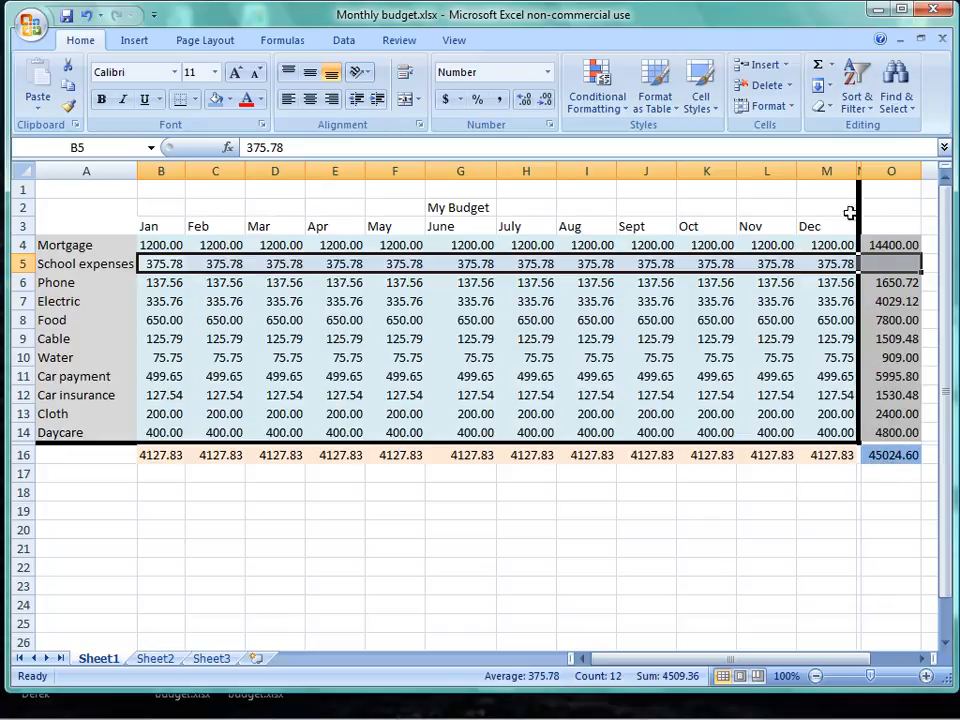
{"action": "left_click", "coordinate": [816, 68]}
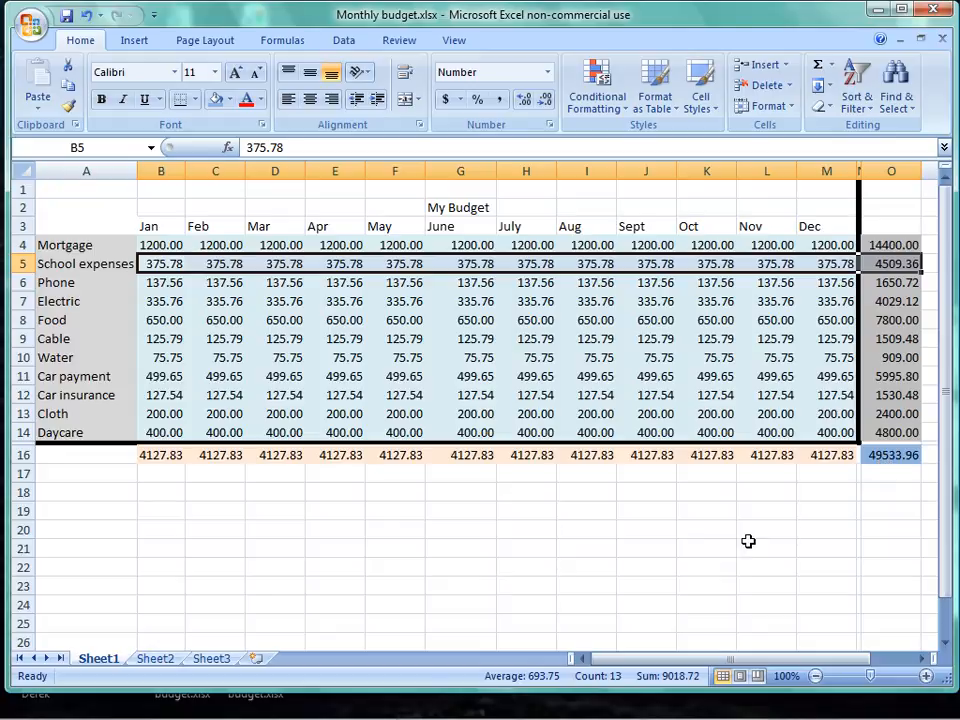
{"action": "left_click", "coordinate": [593, 567]}
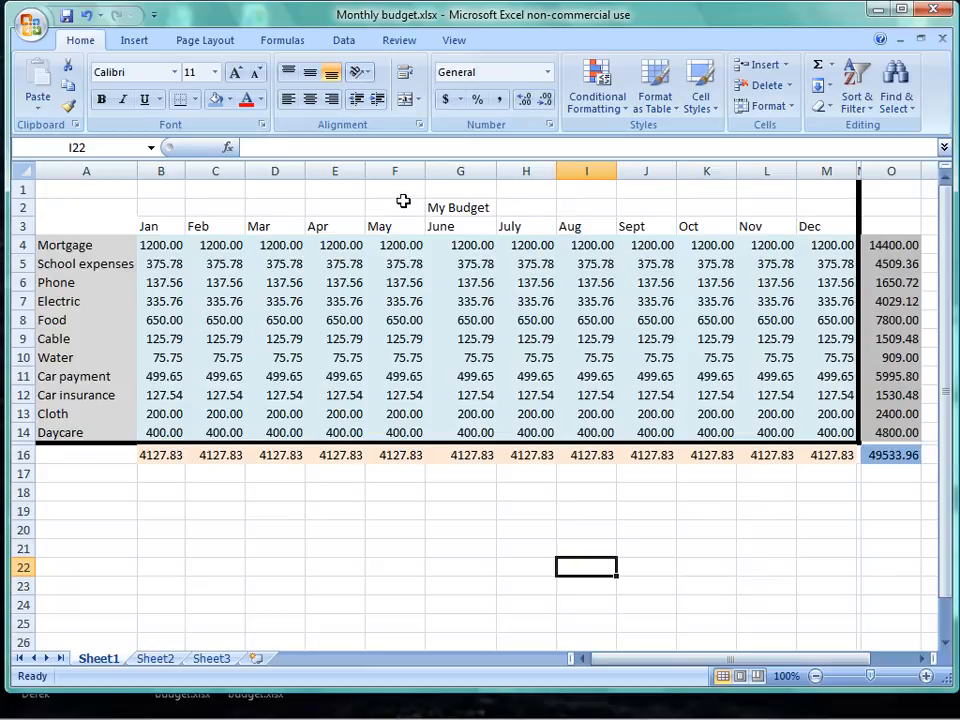
- Move the My Budget title from G2 up to G1
{"action": "left_click", "coordinate": [453, 208]}
{"action": "right_click", "coordinate": [454, 210]}
{"action": "left_click", "coordinate": [474, 222]}
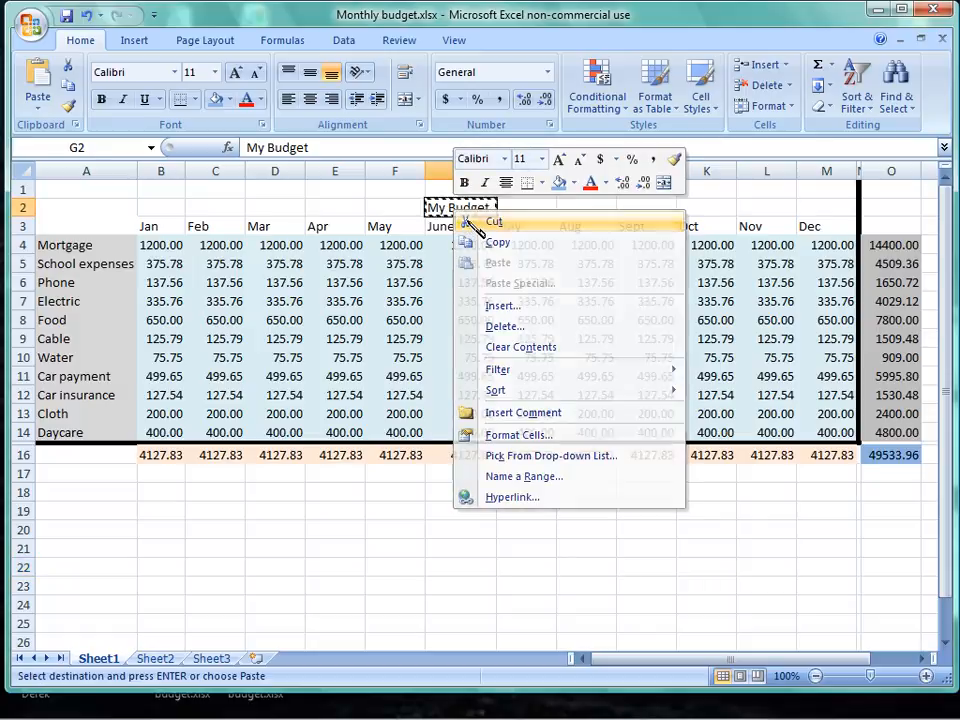
{"action": "left_click", "coordinate": [453, 183]}
{"action": "right_click", "coordinate": [453, 185]}
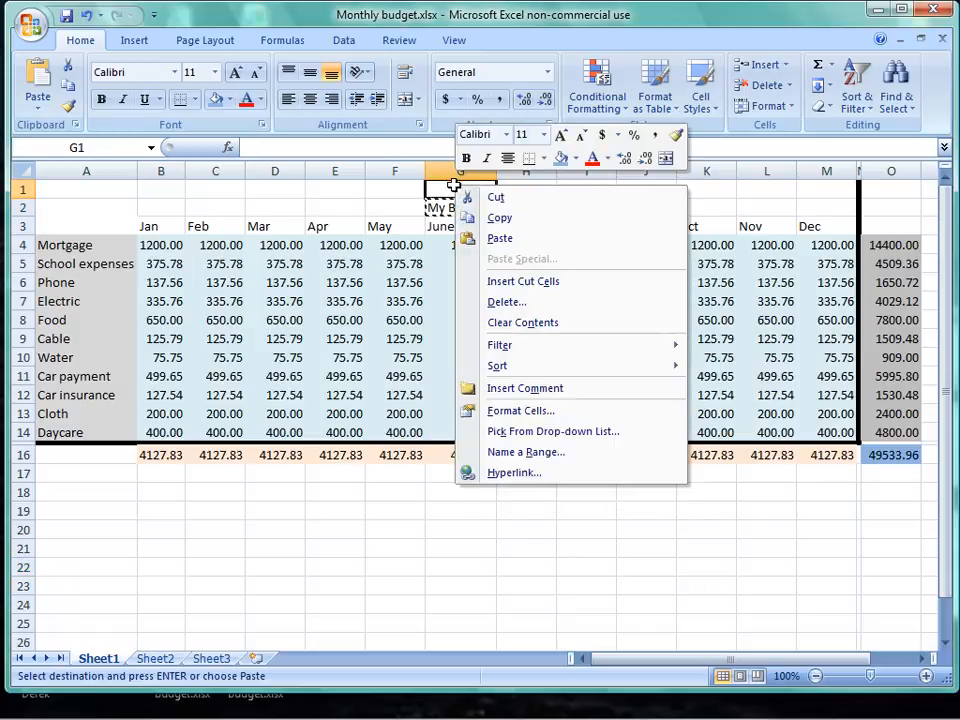
{"action": "left_click", "coordinate": [480, 238]}
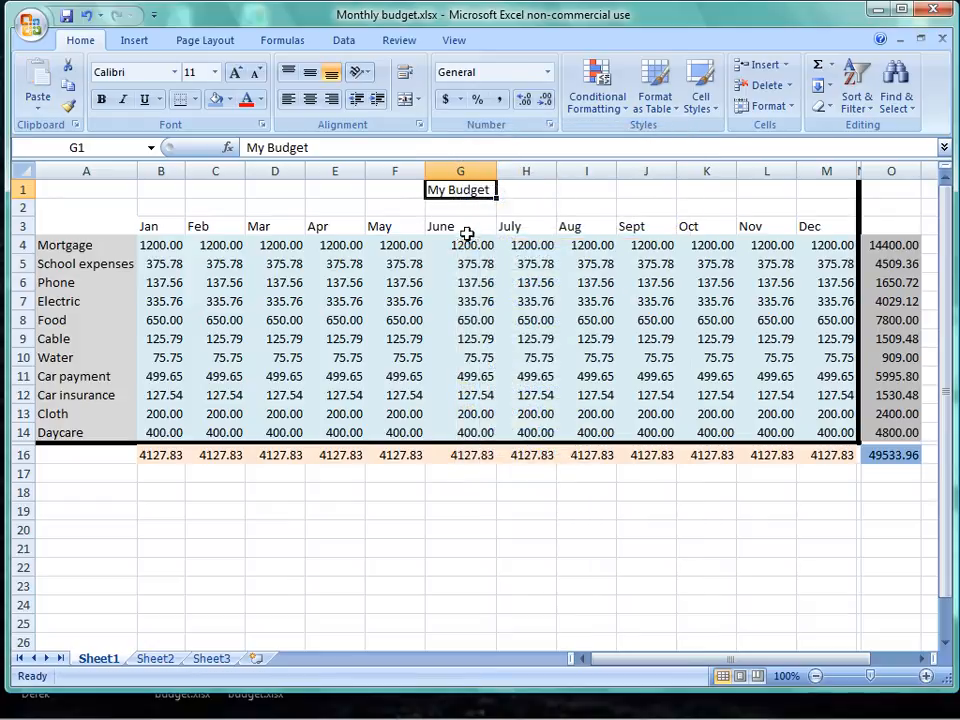
- Enter the year 2012 in G2, directly below the My Budget title
{"action": "left_click", "coordinate": [455, 208]}
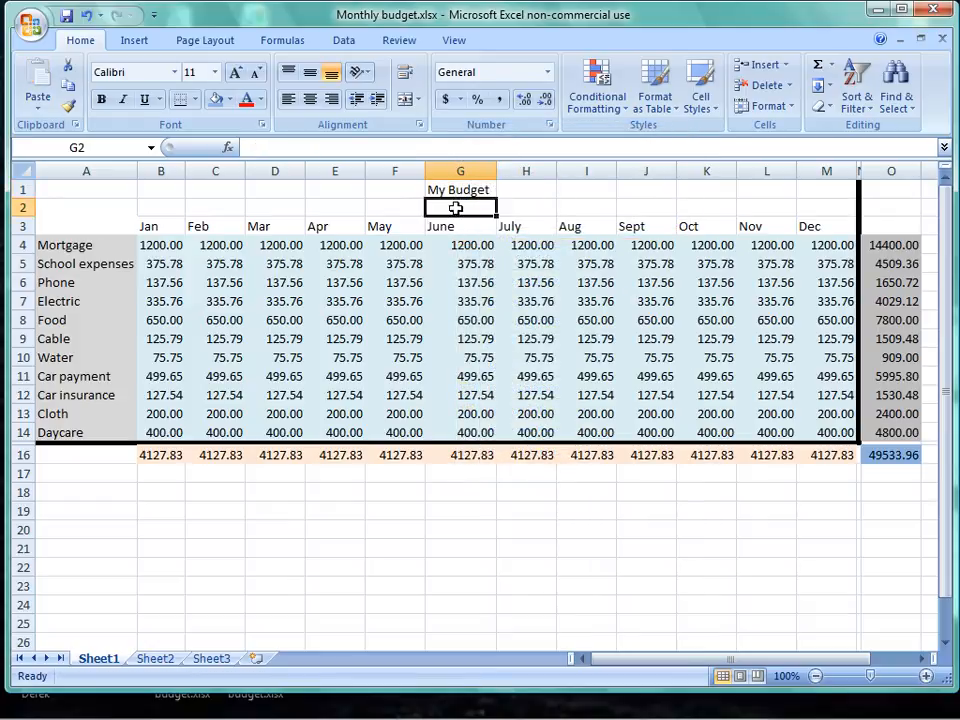
{"action": "type", "text": "2012"}
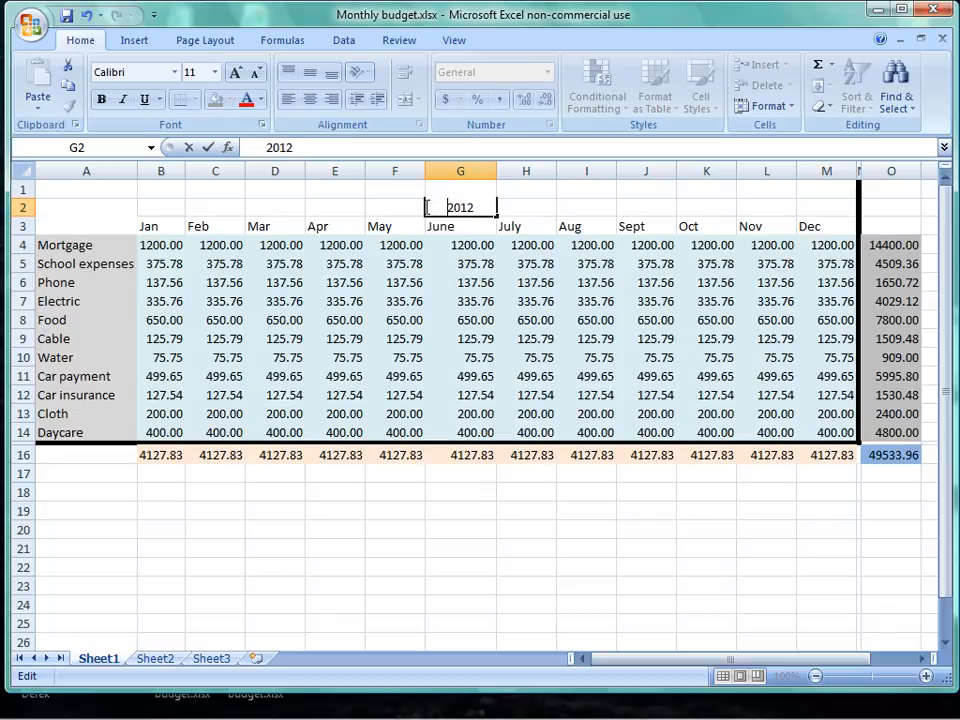
{"action": "left_click", "coordinate": [501, 549]}
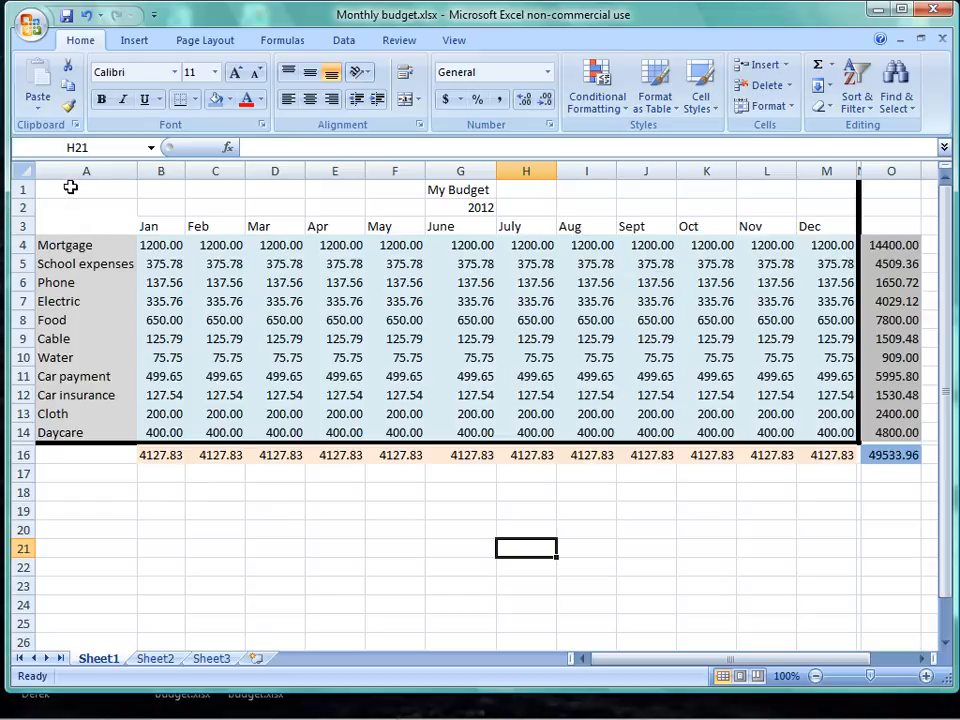
- Copy the whole budget table A1:O16 from Sheet1 and paste it into Sheet2 starting at A1
{"action": "left_click_drag", "start_coordinate": [70, 187], "coordinate": [880, 456]}
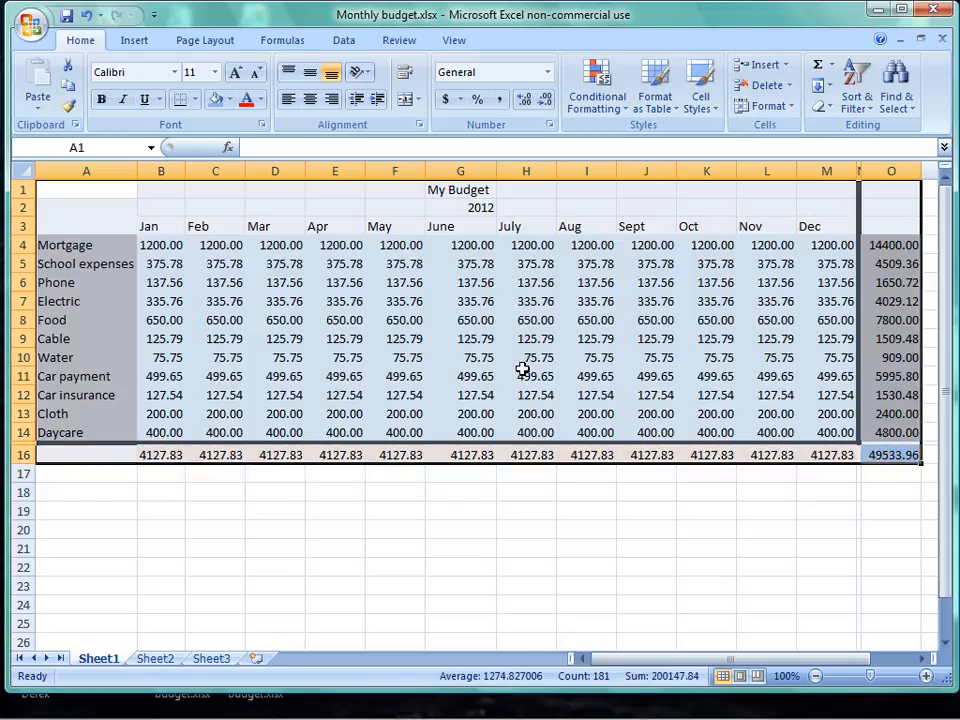
{"action": "right_click", "coordinate": [522, 370]}
{"action": "left_click", "coordinate": [563, 399]}
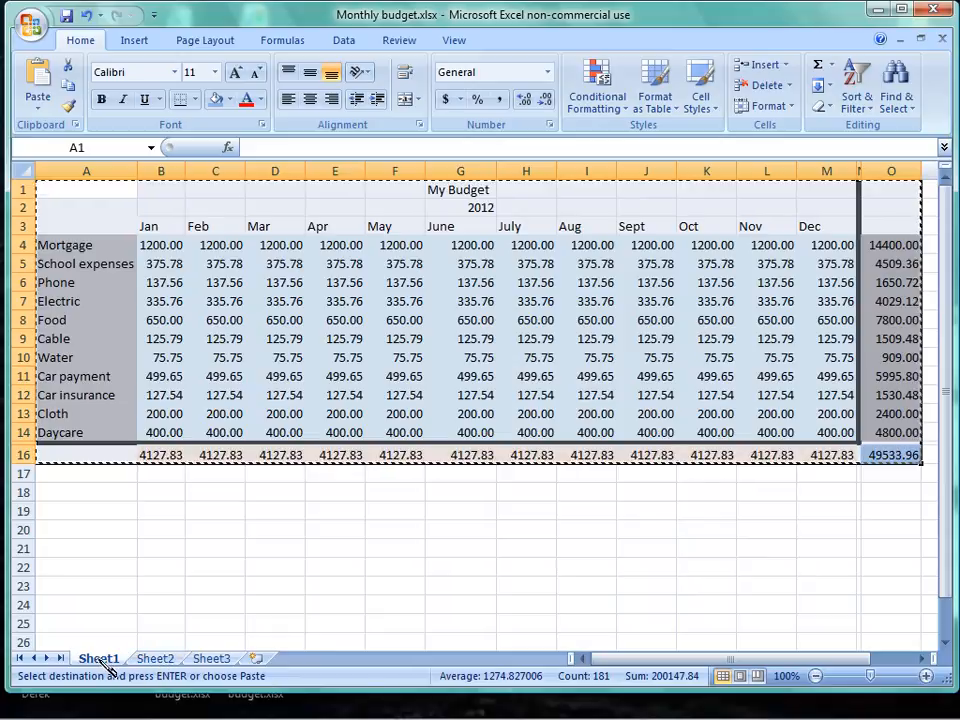
{"action": "left_click", "coordinate": [160, 659]}
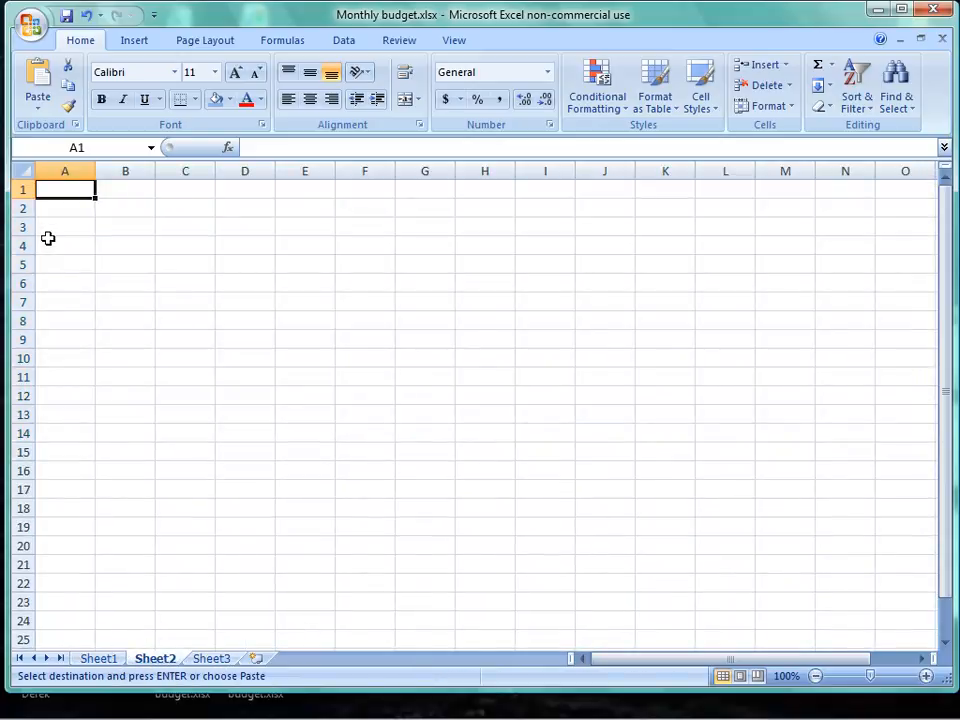
{"action": "right_click", "coordinate": [57, 190]}
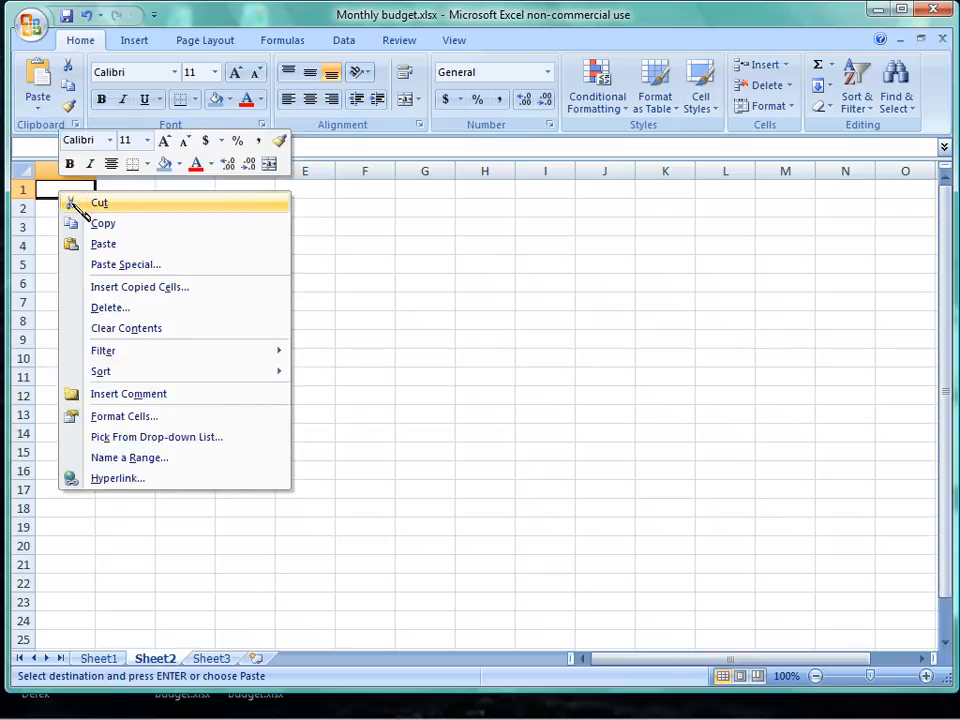
{"action": "left_click", "coordinate": [102, 245]}
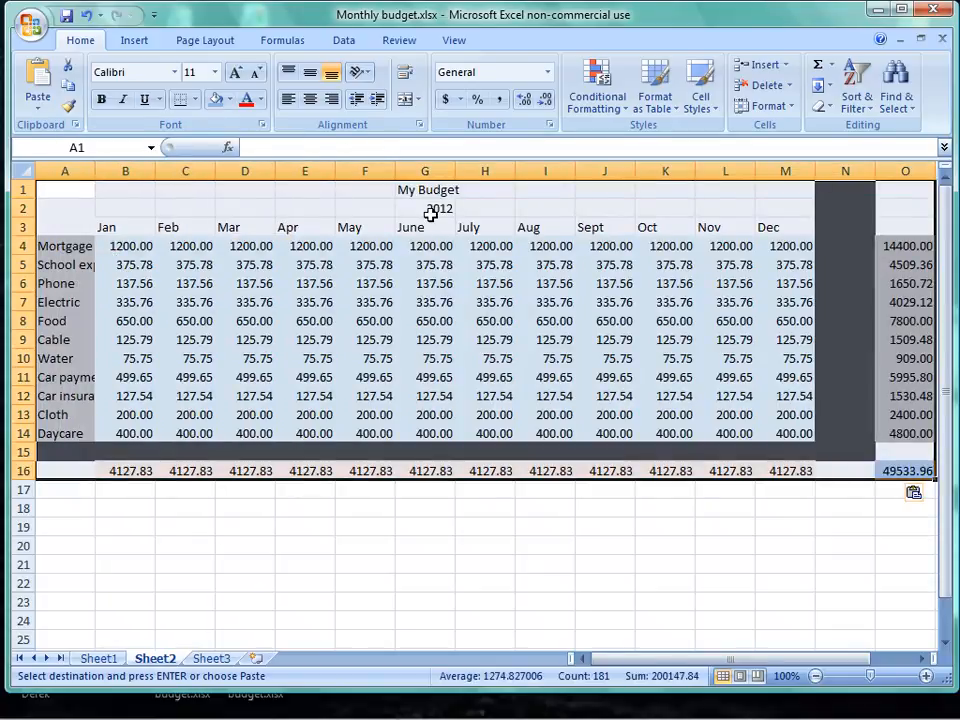
- Change the year in G2 on Sheet2 to 2013
{"action": "double_click", "coordinate": [430, 212]}
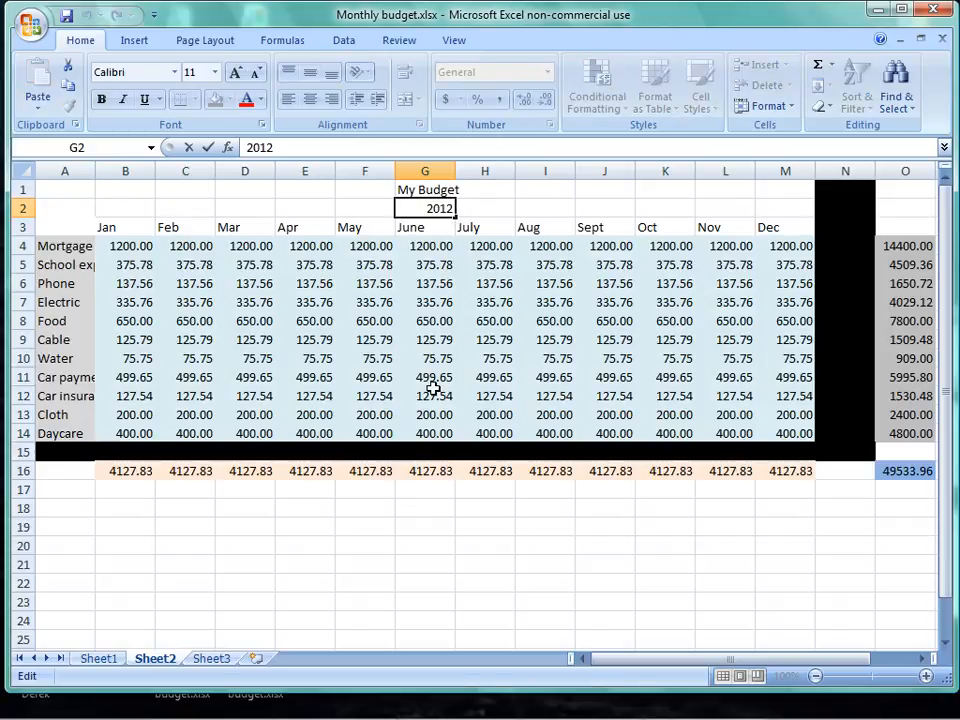
{"action": "key", "text": "BackSpace"}
{"action": "left_click", "coordinate": [390, 581]}
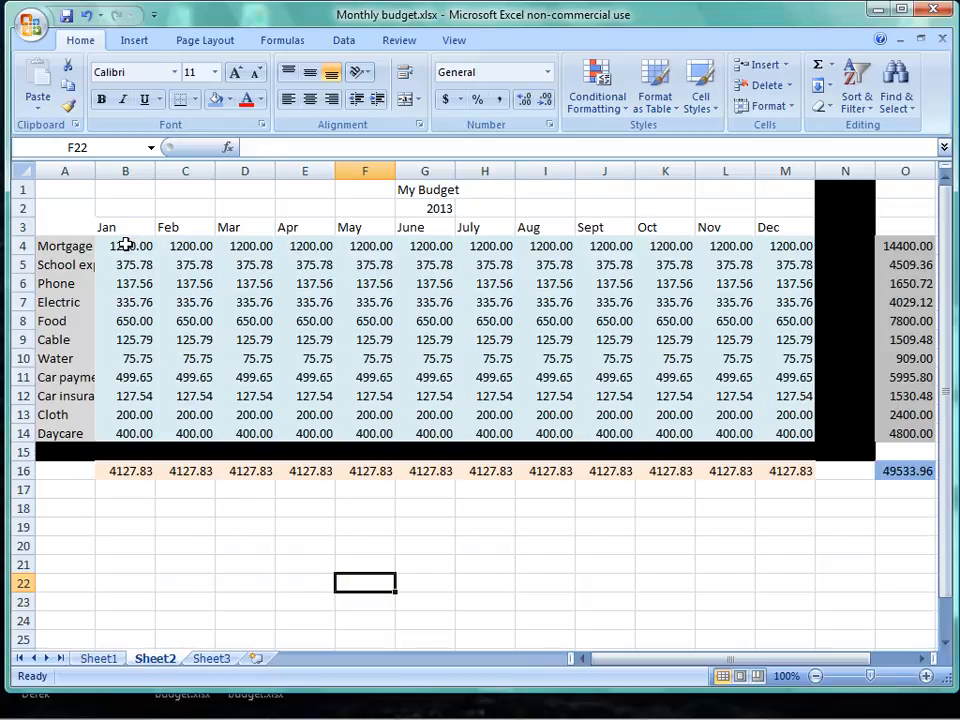
- Clear the contents of all monthly expense cells B4:M14 on Sheet2
{"action": "left_click_drag", "start_coordinate": [125, 244], "coordinate": [800, 433]}
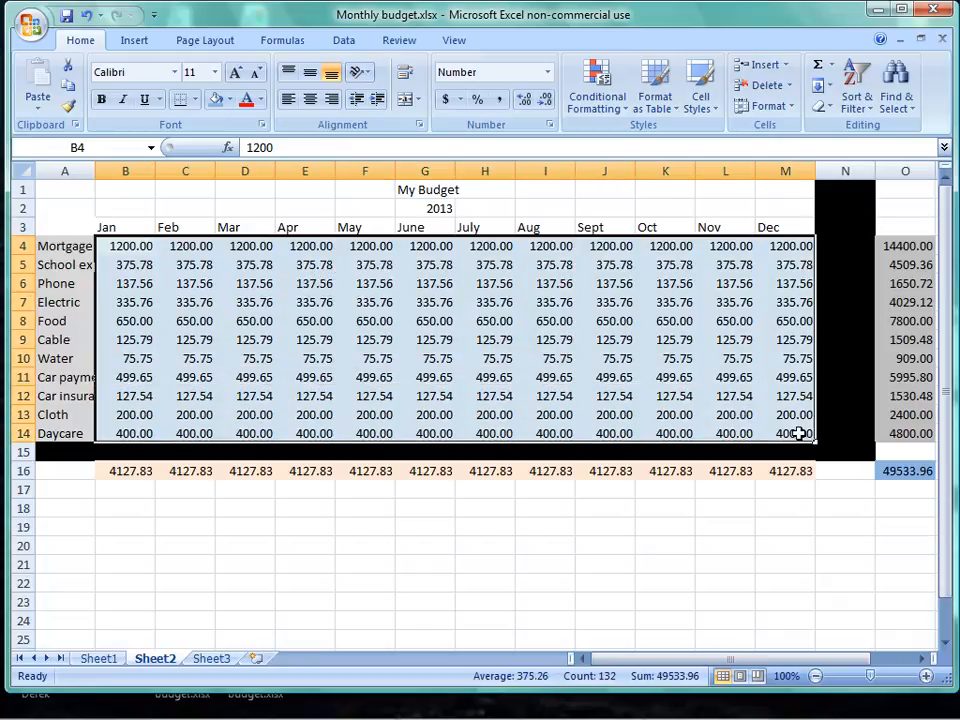
{"action": "right_click", "coordinate": [712, 396]}
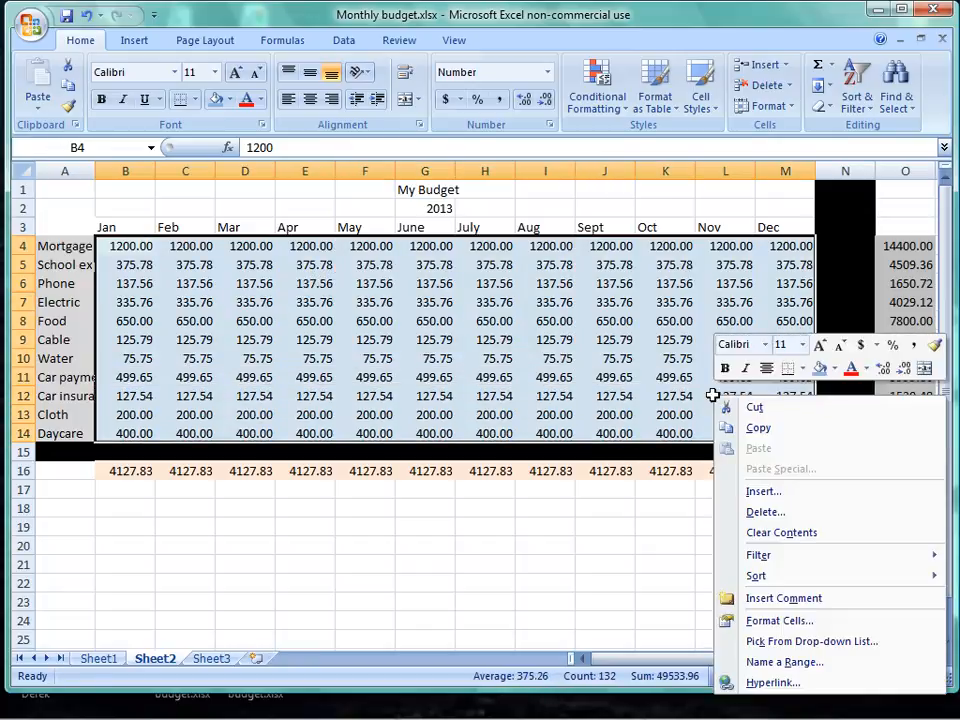
{"action": "left_click", "coordinate": [776, 533]}
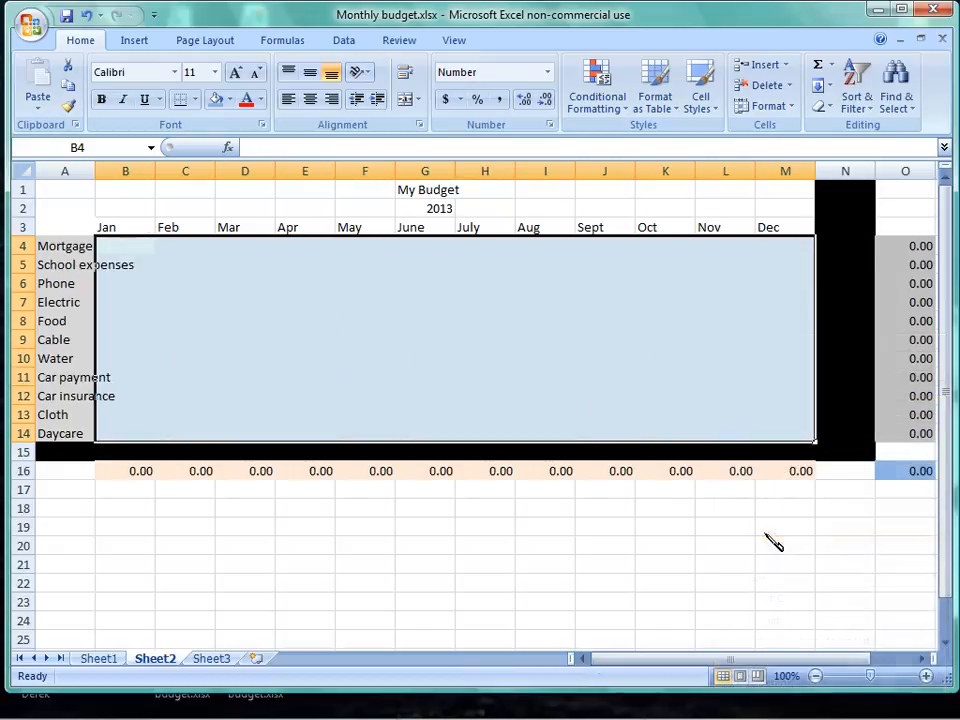
{"action": "left_click", "coordinate": [341, 557]}
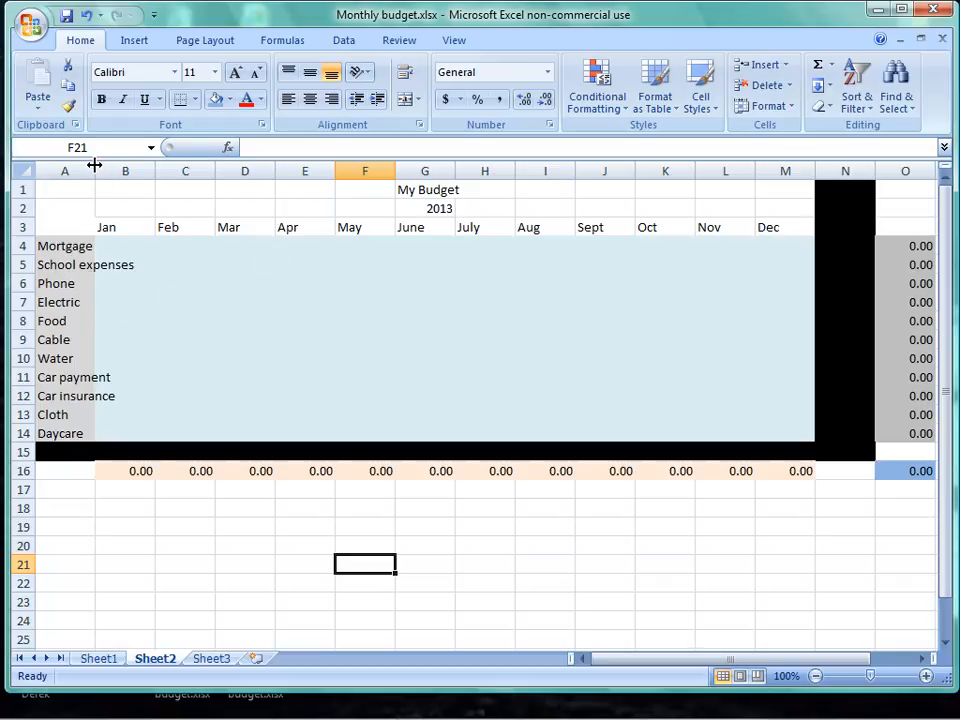
- Widen column A to fit its labels and narrow black column N and row 15 on the emptied Sheet2 budget
{"action": "left_click_drag", "start_coordinate": [94, 165], "coordinate": [137, 184]}
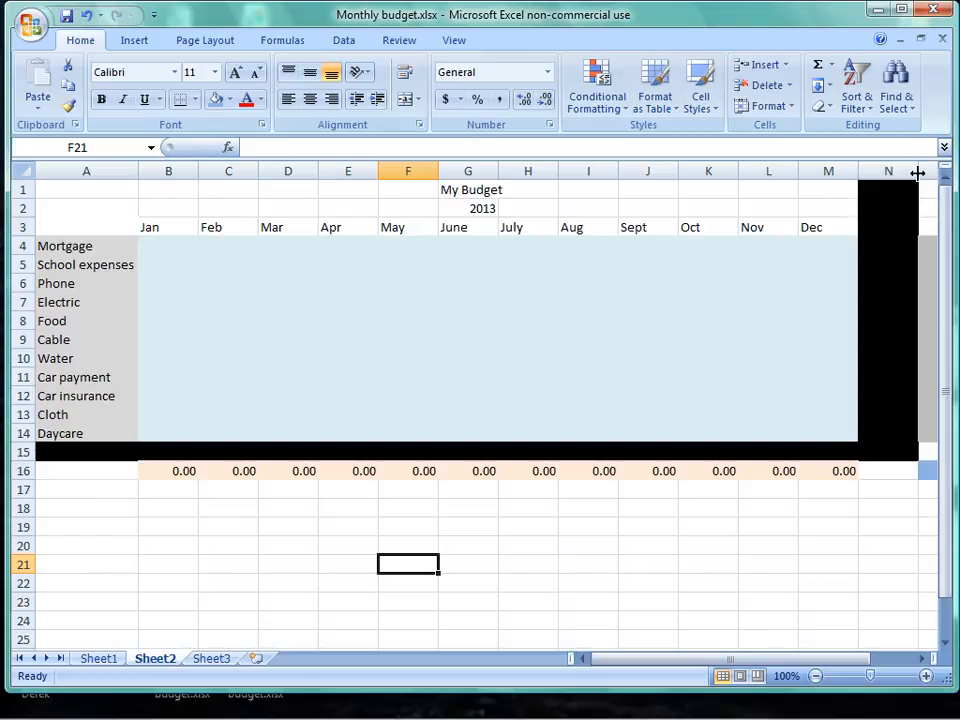
{"action": "left_click_drag", "start_coordinate": [919, 171], "coordinate": [865, 178]}
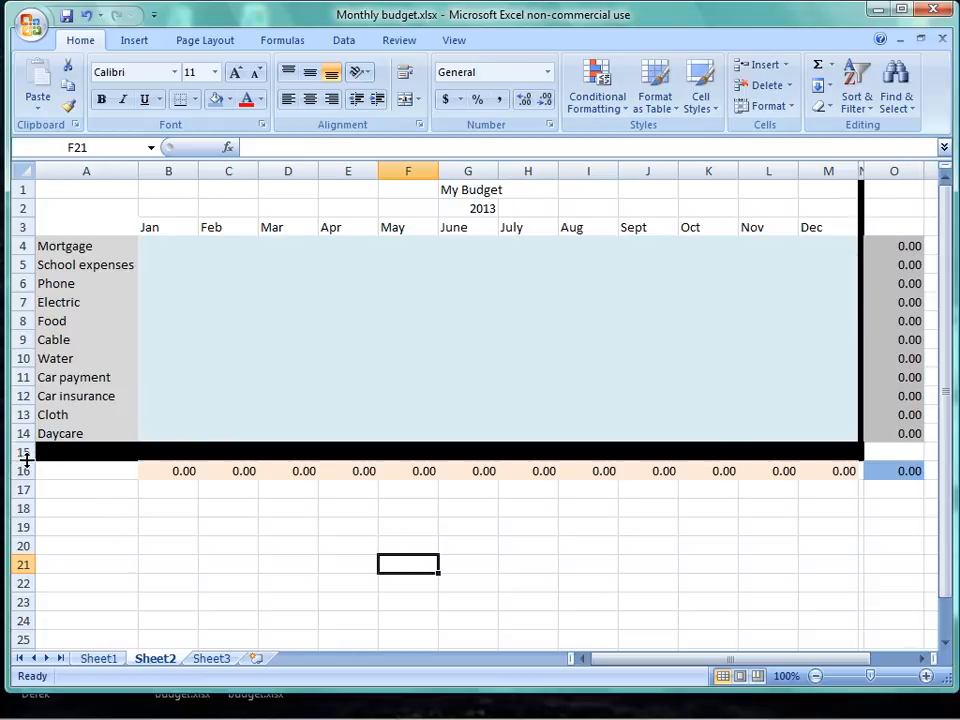
{"action": "left_click_drag", "start_coordinate": [26, 461], "coordinate": [25, 447]}
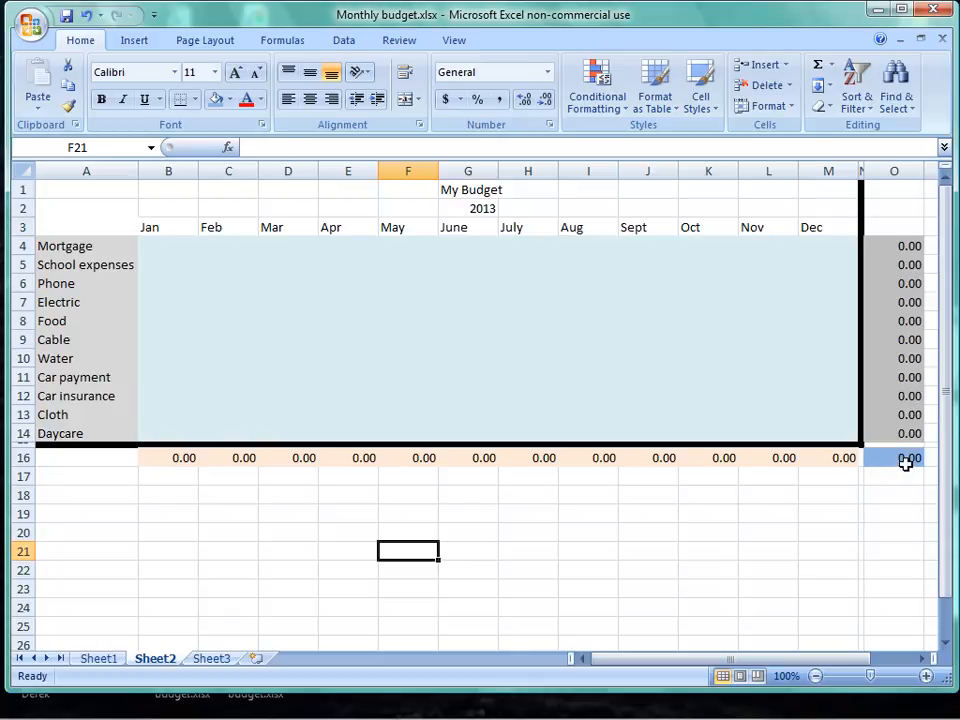
- Undo the row and column resizing and the clearing of the expense values on Sheet2
{"action": "left_click", "coordinate": [87, 16]}
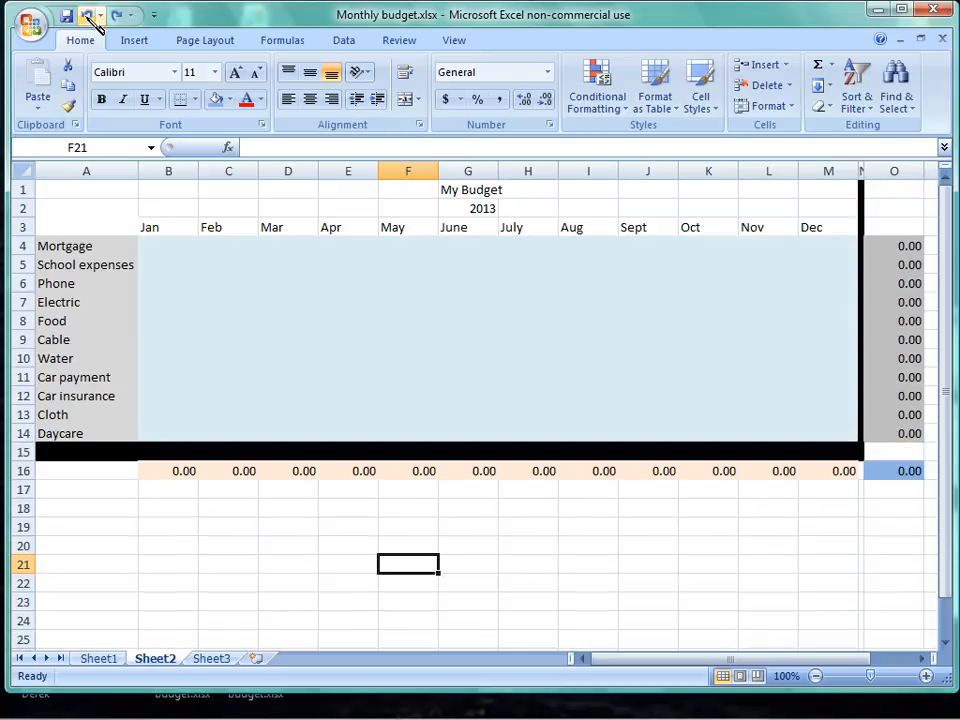
{"action": "left_click", "coordinate": [87, 16]}
{"action": "left_click", "coordinate": [87, 16]}
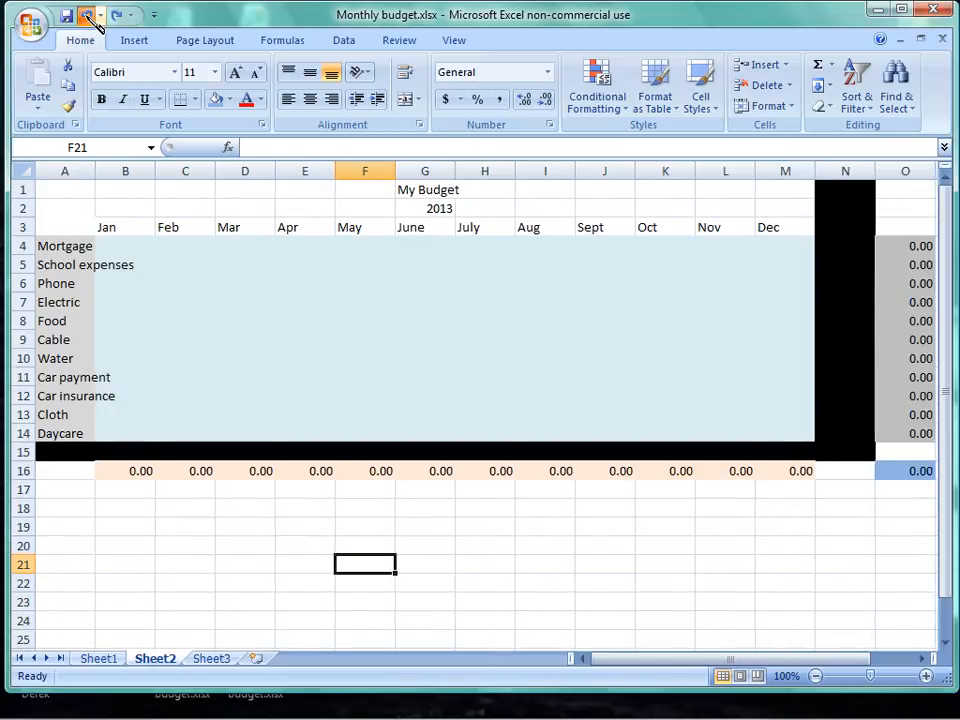
{"action": "left_click", "coordinate": [87, 16]}
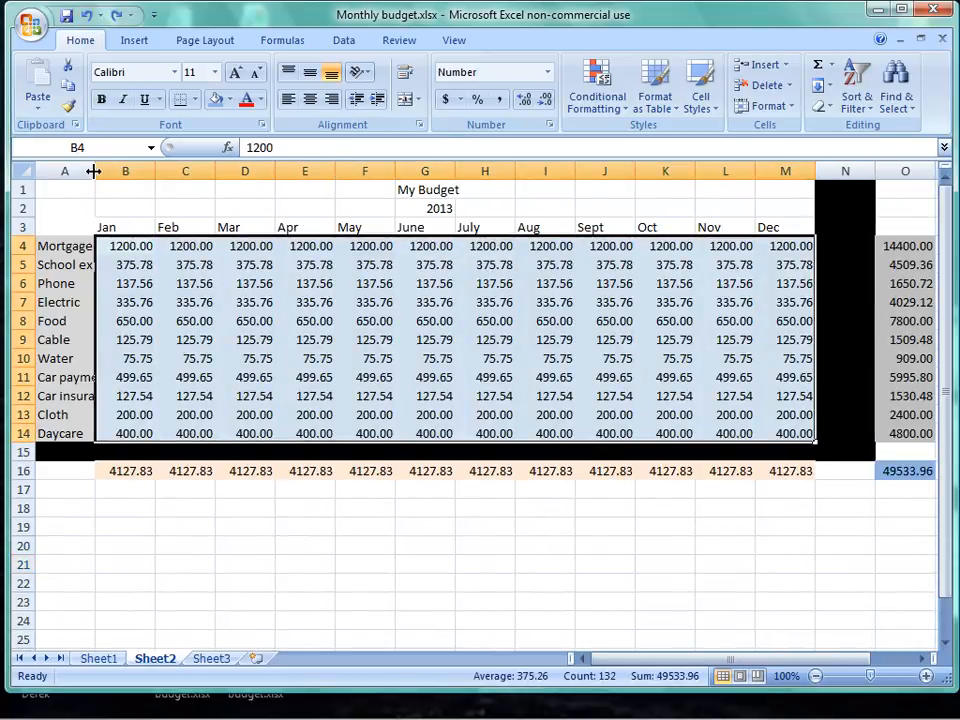
- Widen column A to show the full expense names and shrink row 15 and column N into thin black divider lines
{"action": "left_click_drag", "start_coordinate": [93, 171], "coordinate": [139, 171]}
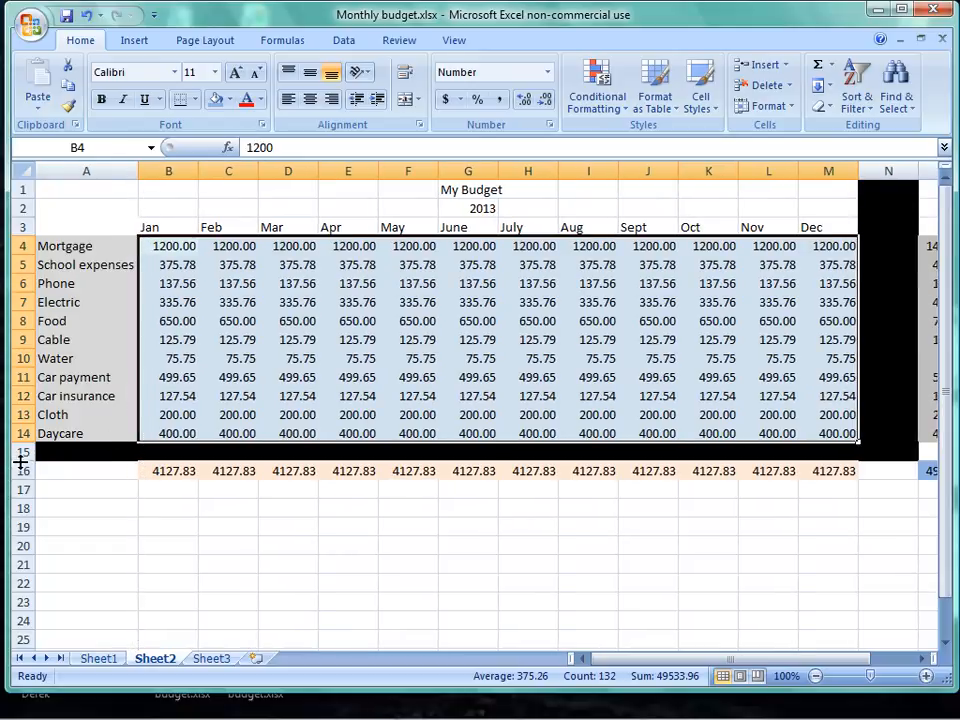
{"action": "left_click_drag", "start_coordinate": [22, 462], "coordinate": [22, 444]}
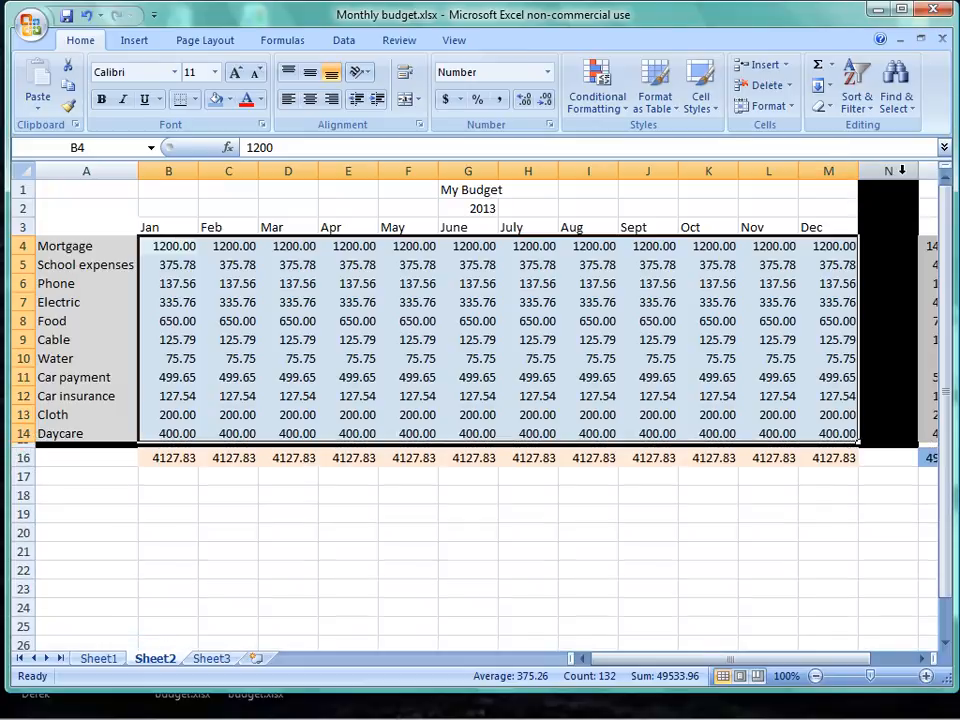
{"action": "left_click_drag", "start_coordinate": [874, 188], "coordinate": [865, 188]}
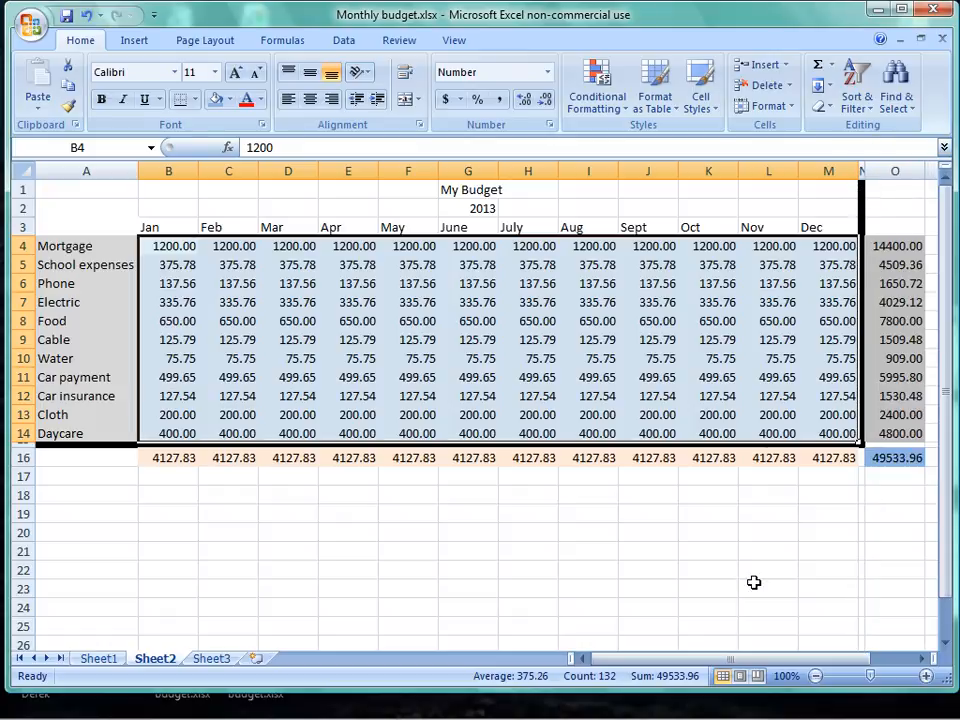
{"action": "left_click", "coordinate": [720, 581]}
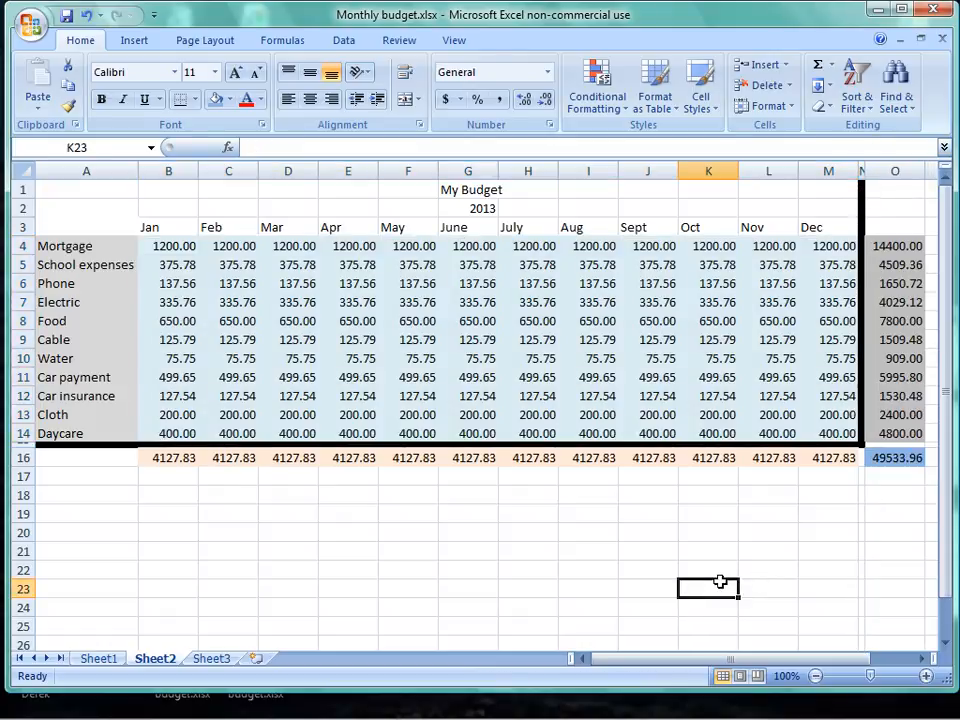